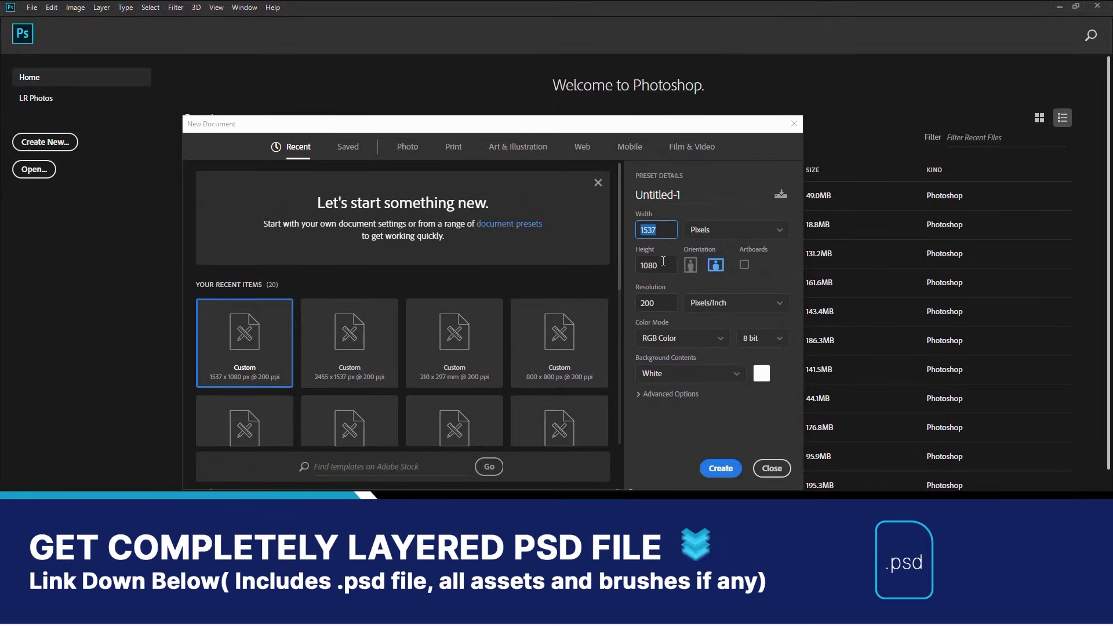
Create a 1537 × 1080 px RGB document at 200 pixels/inch with a white background
left_click(665, 265)
left_click(666, 303)
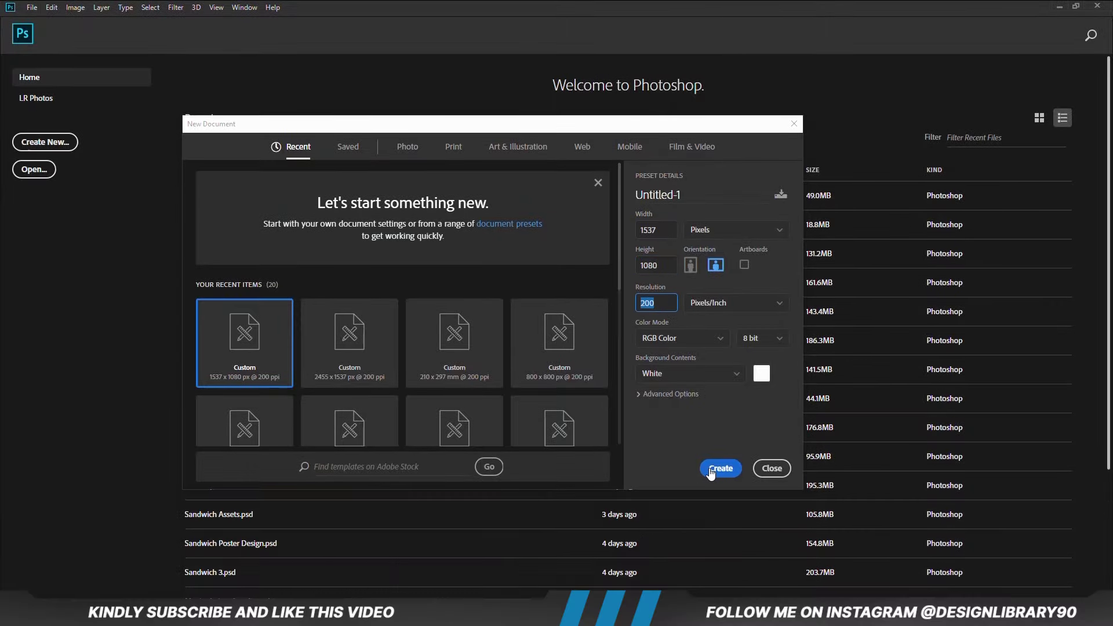
left_click(717, 467)
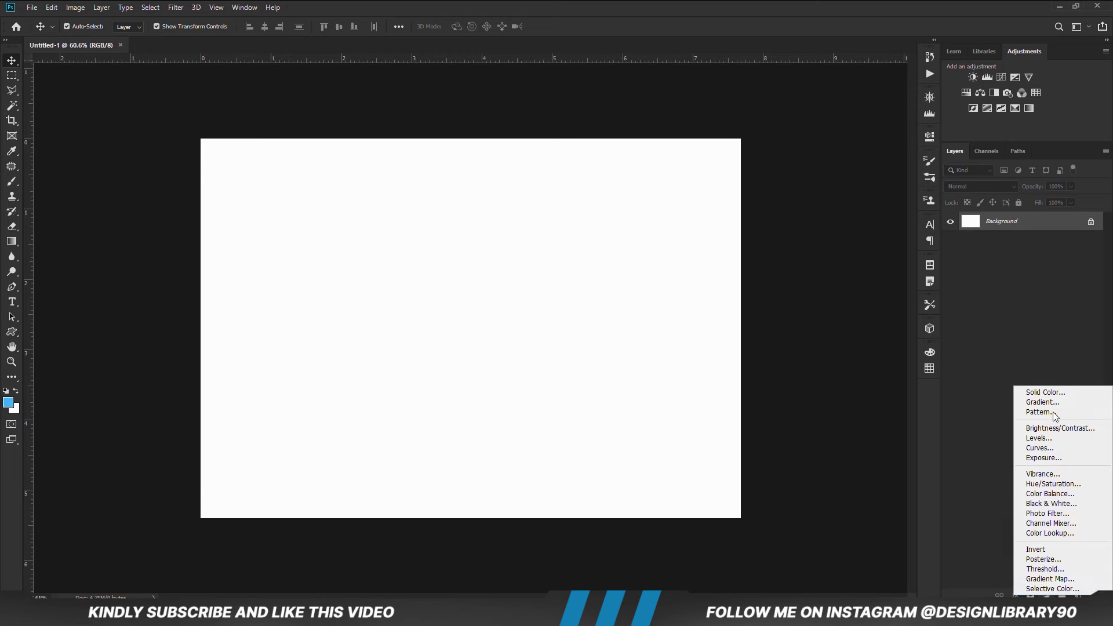
Add a Solid Color fill layer using hex 012070 copied from the Notepad colour list
left_click(1043, 395)
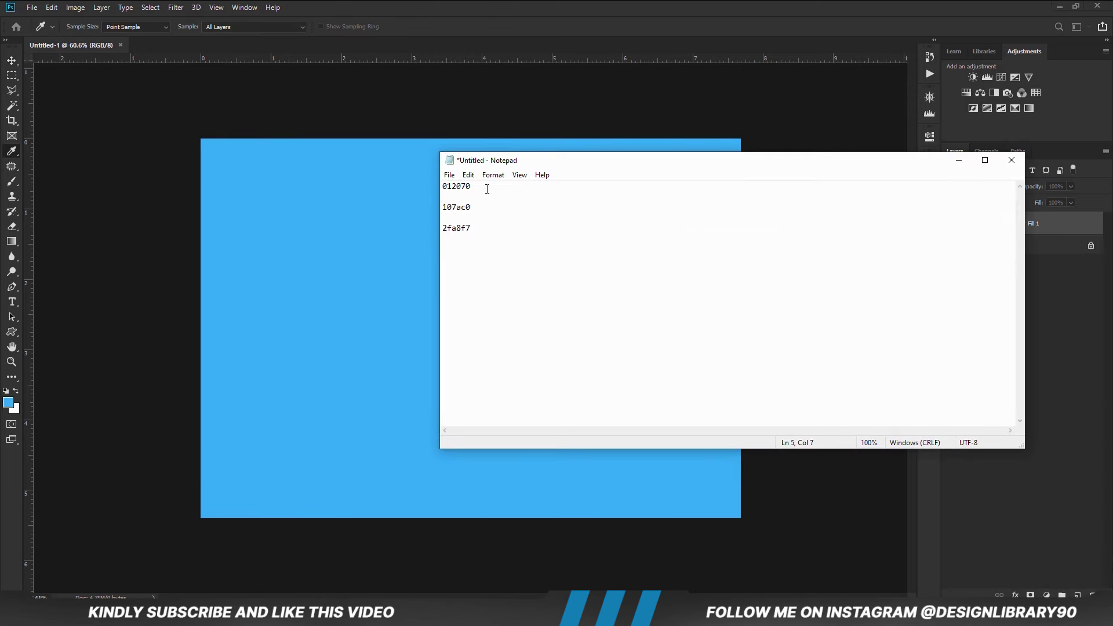
double_click(476, 186)
right_click(465, 183)
left_click(509, 221)
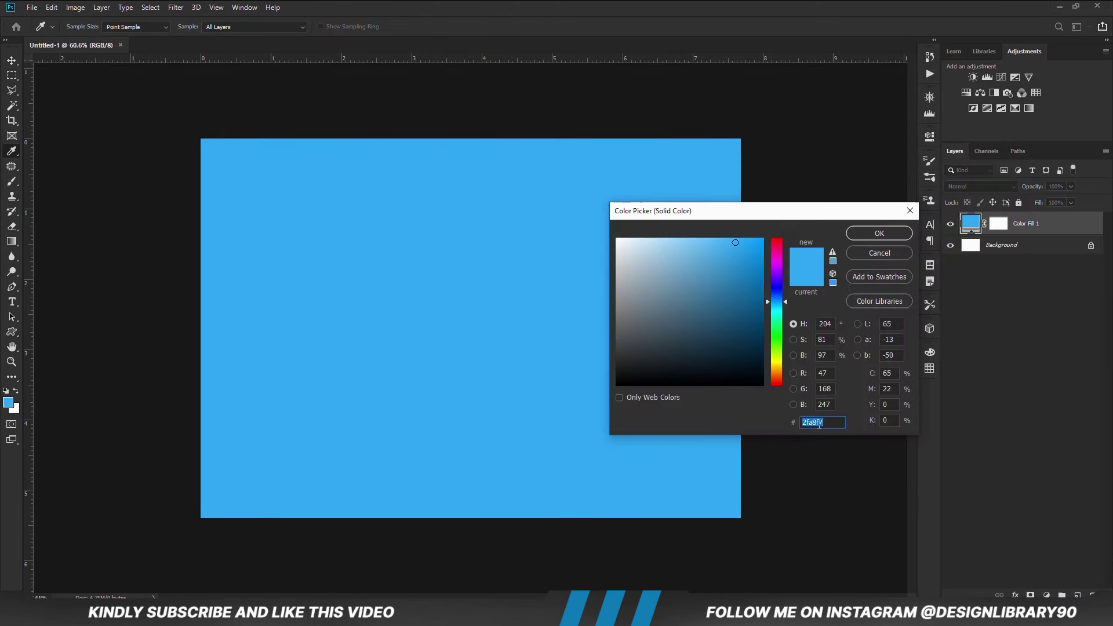
right_click(815, 422)
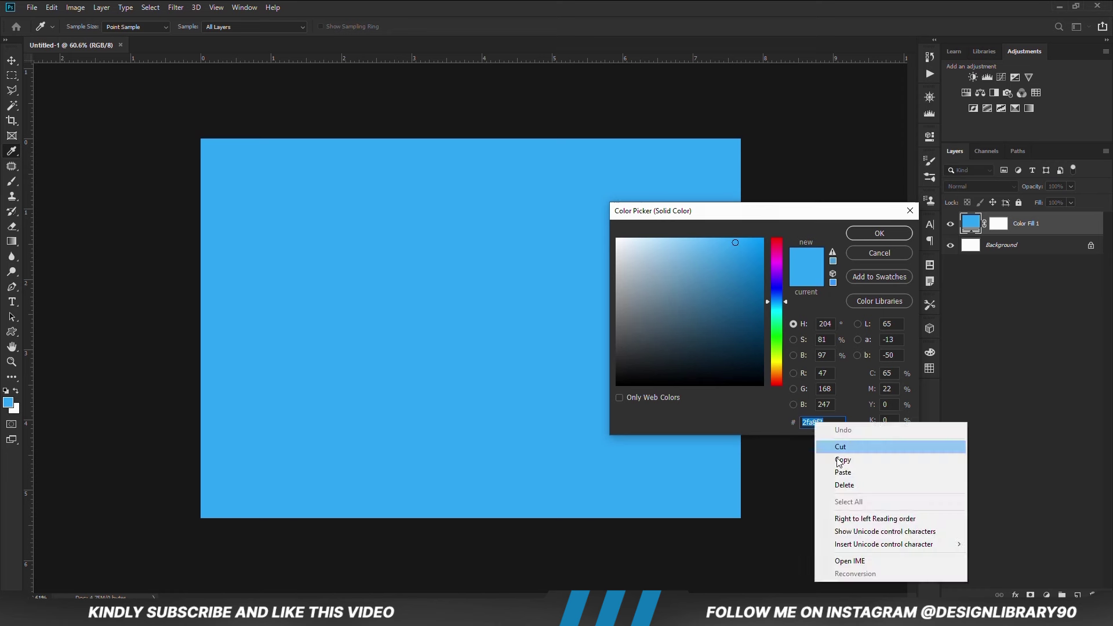
left_click(842, 472)
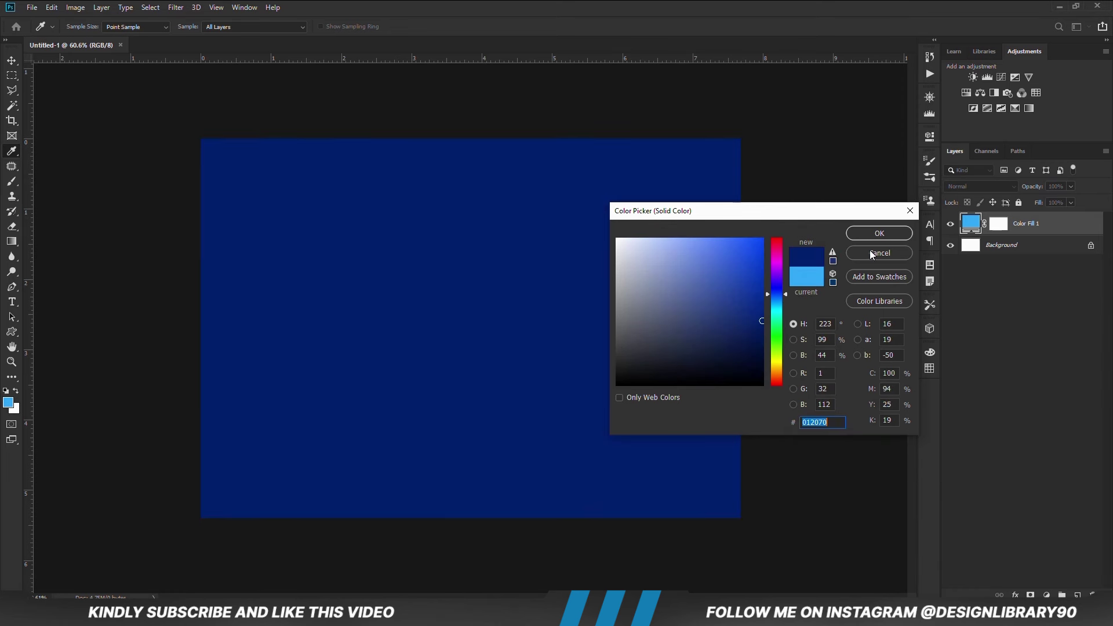
left_click(876, 234)
key("v")
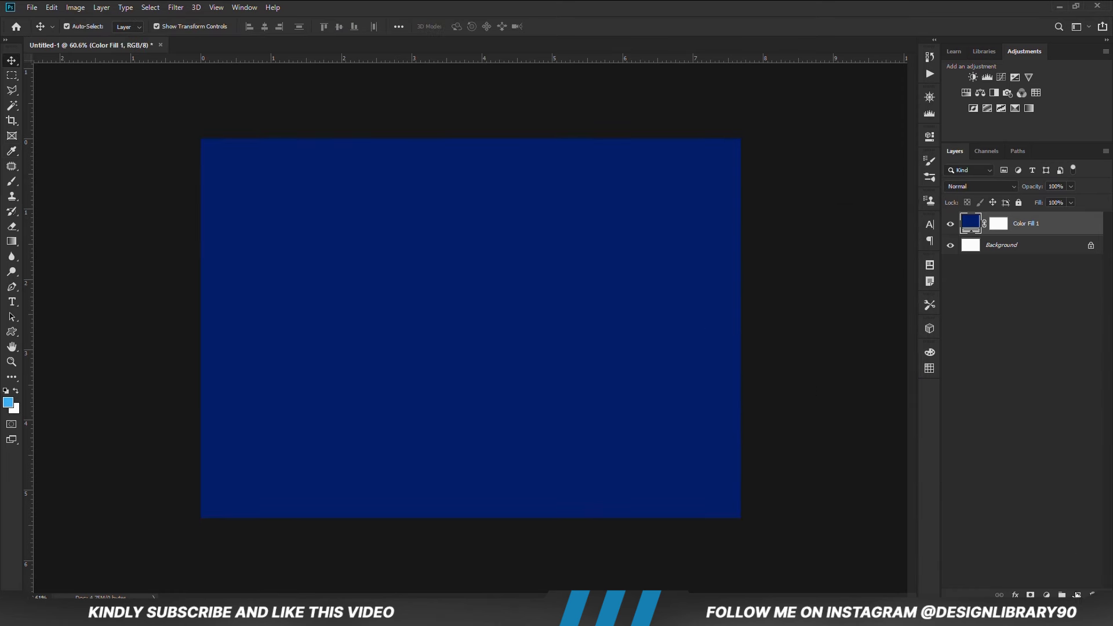
Add a new layer above the colour fill and make the flattened 300 px soft brush tip fully round
left_click(1076, 595)
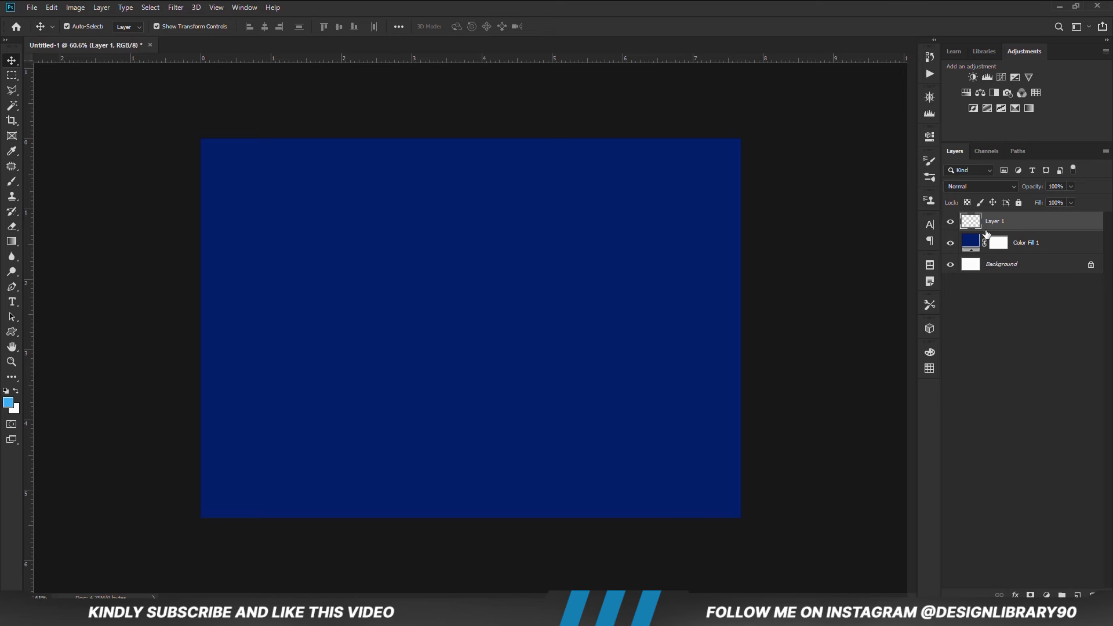
right_click(12, 181)
left_click(43, 184)
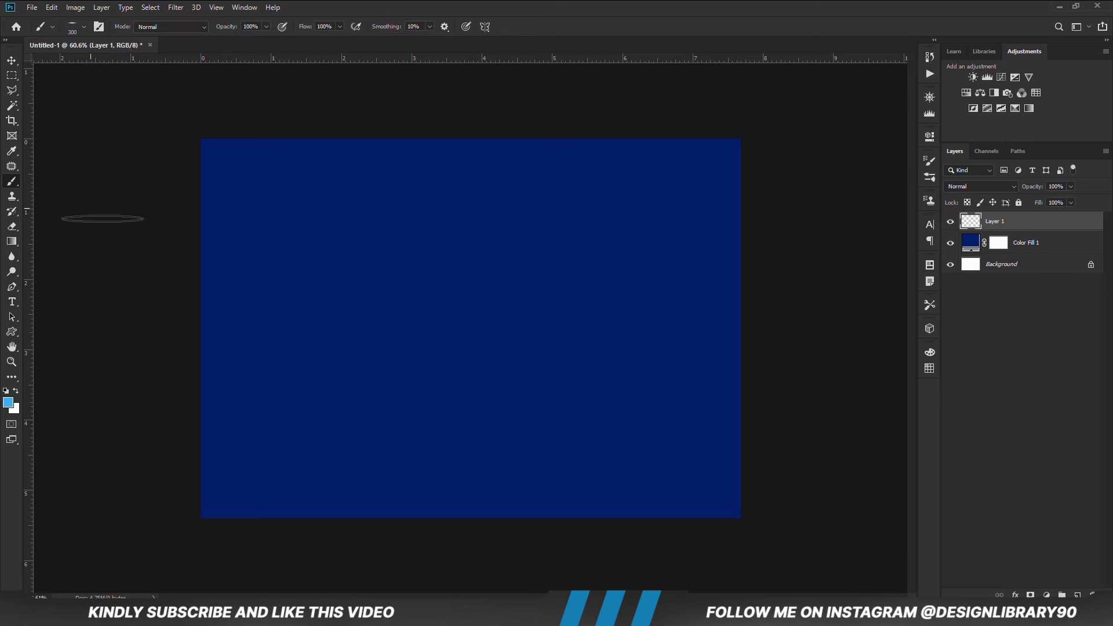
right_click(364, 211)
left_click_drag(385, 244, 388, 258)
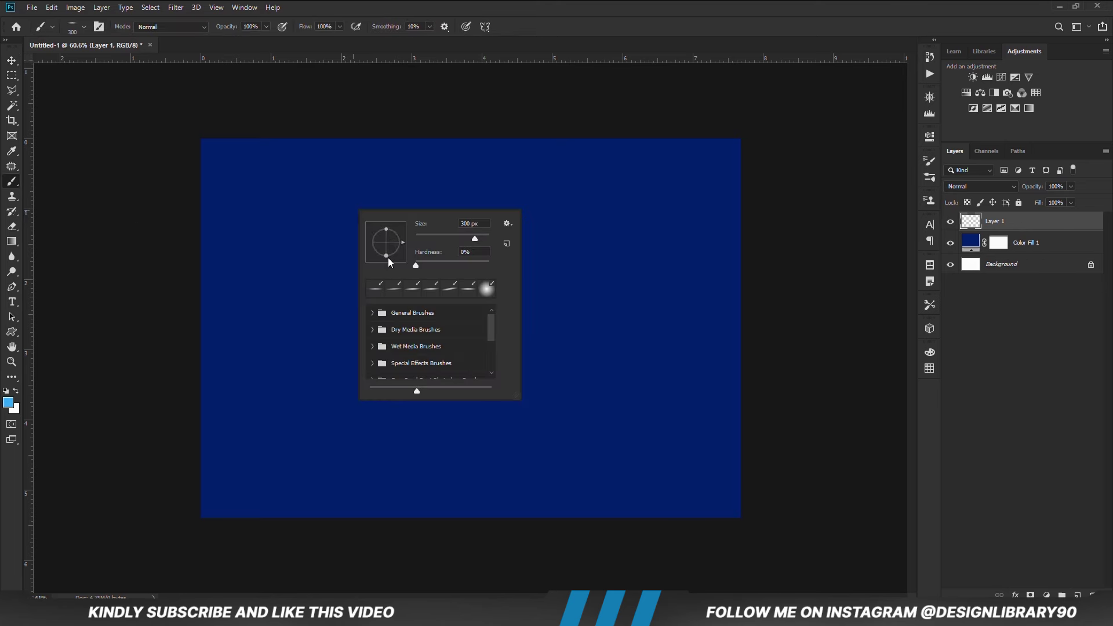
left_click(425, 5)
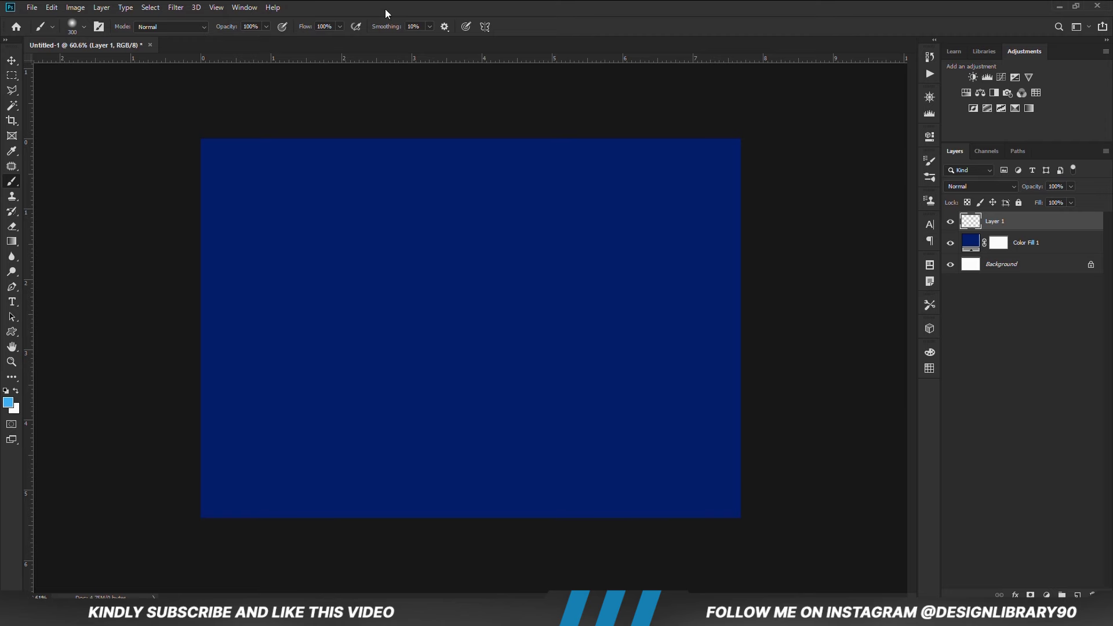
Copy the hex code 107ac0 from Notepad and enlarge the brush to 1099 px in Photoshop
key("alt+Tab")
double_click(457, 207)
right_click(458, 208)
left_click(492, 242)
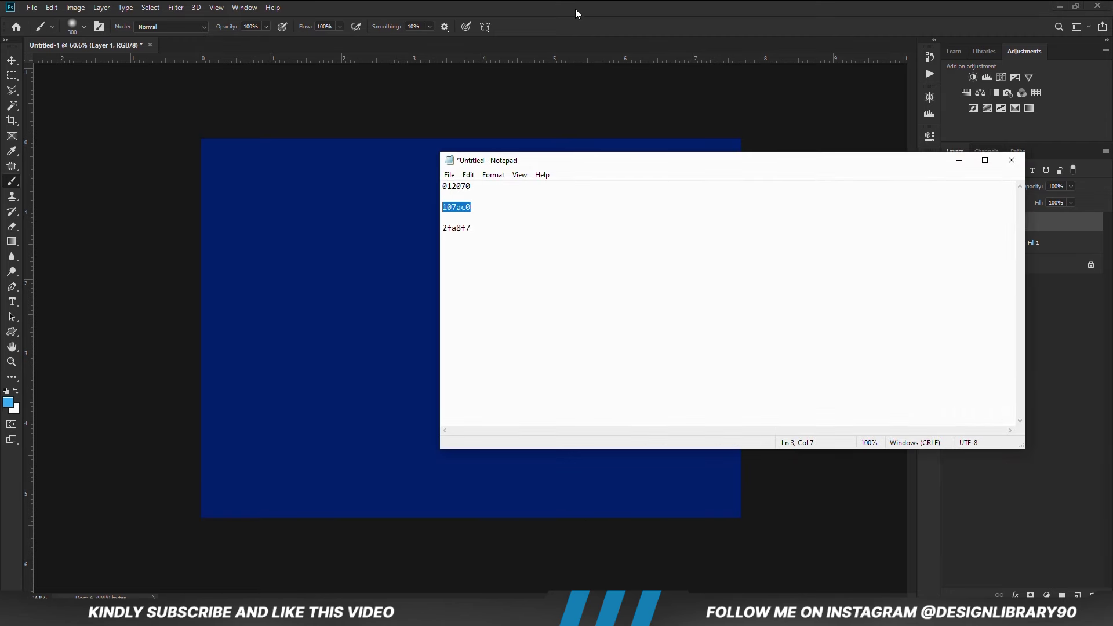
left_click(572, 12)
mouse_move(402, 285)
left_mouse_down()
mouse_move(545, 298)
mouse_move(491, 317)
left_mouse_up()
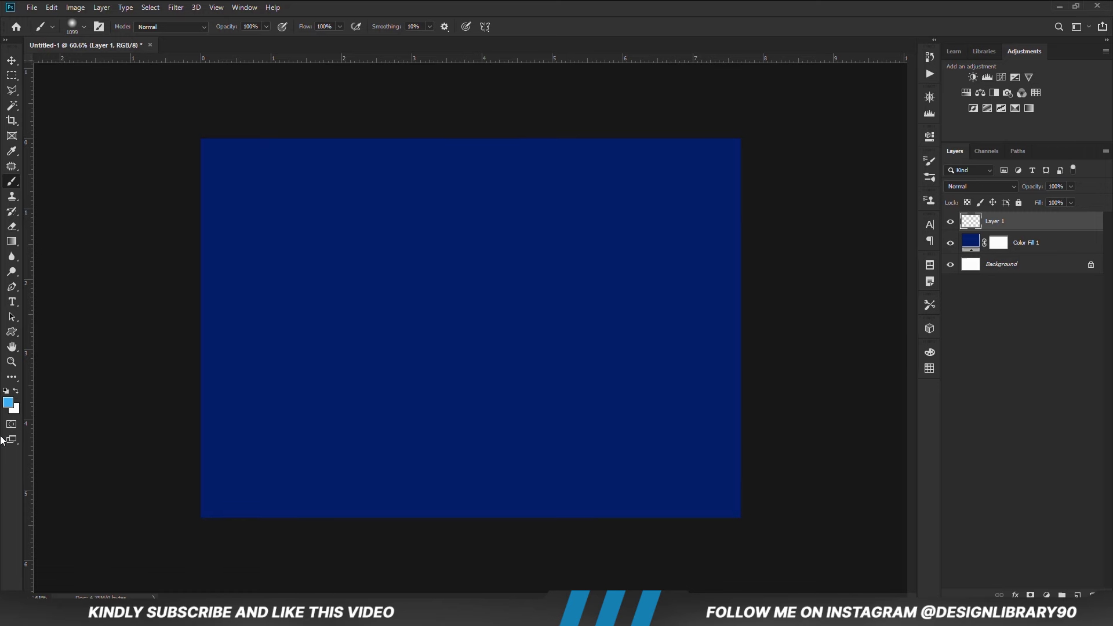
Set the foreground colour to hex 107ac0 copied from the Notepad list
left_click(14, 404)
key("alt+Tab")
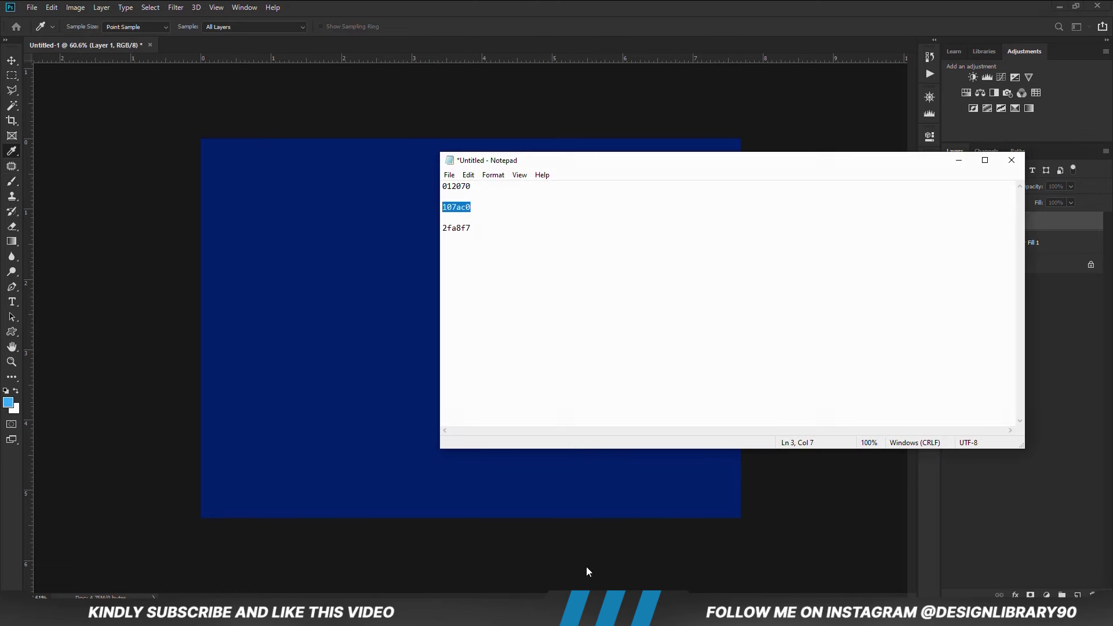
right_click(463, 209)
left_click(499, 246)
left_click(436, 44)
right_click(815, 426)
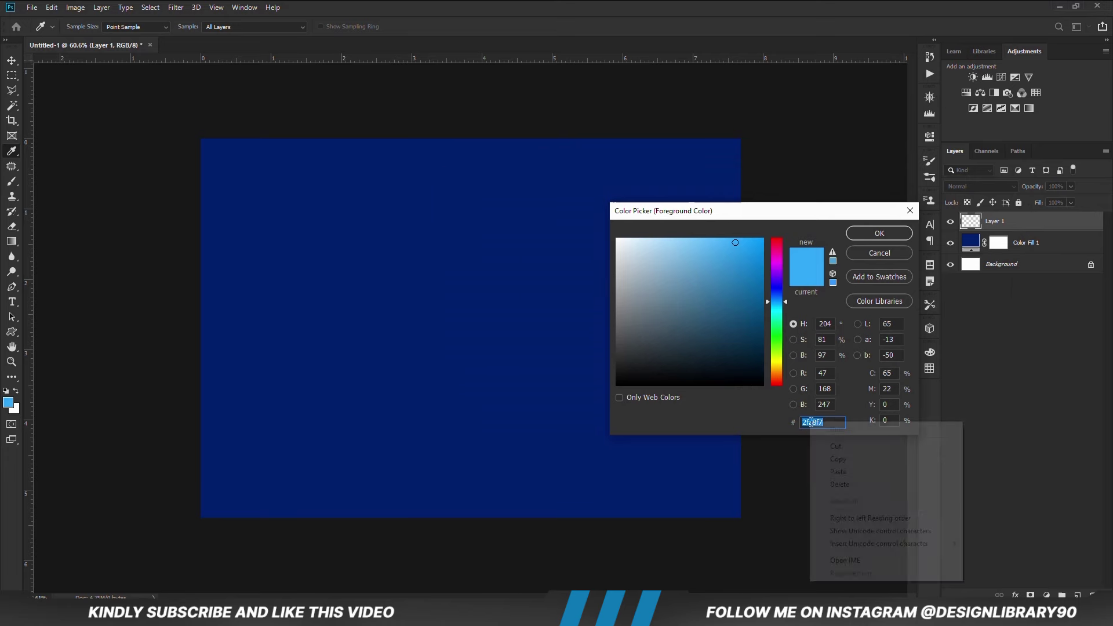
left_click(833, 472)
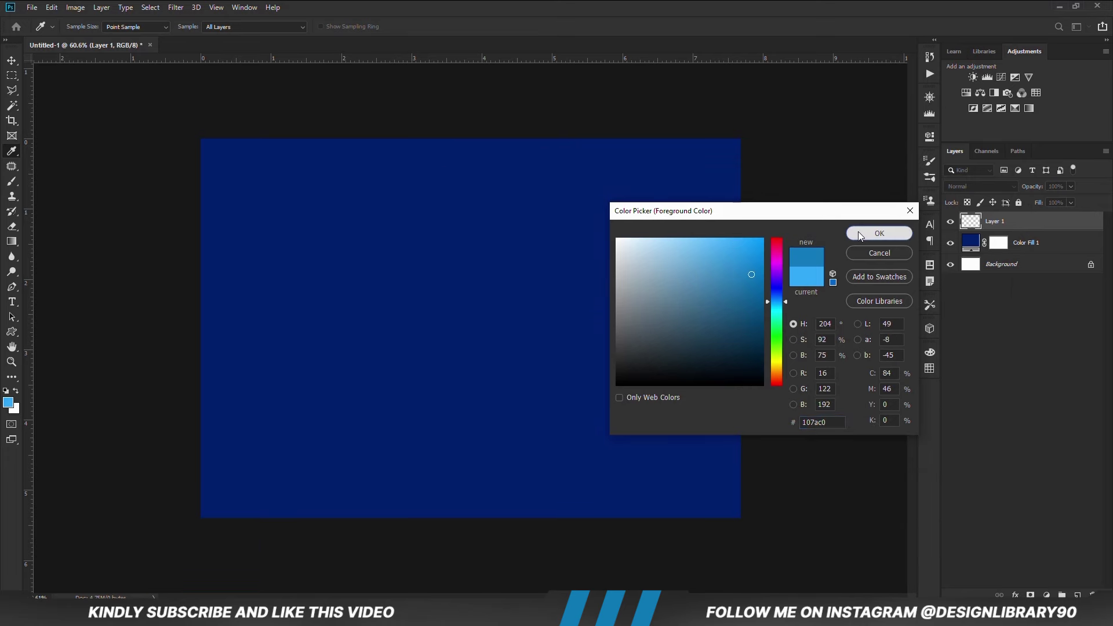
left_click(880, 233)
Paint one soft 1099 px brush dab near the canvas centre on Layer 1, then deselect the layer
key("b")
left_click(458, 320)
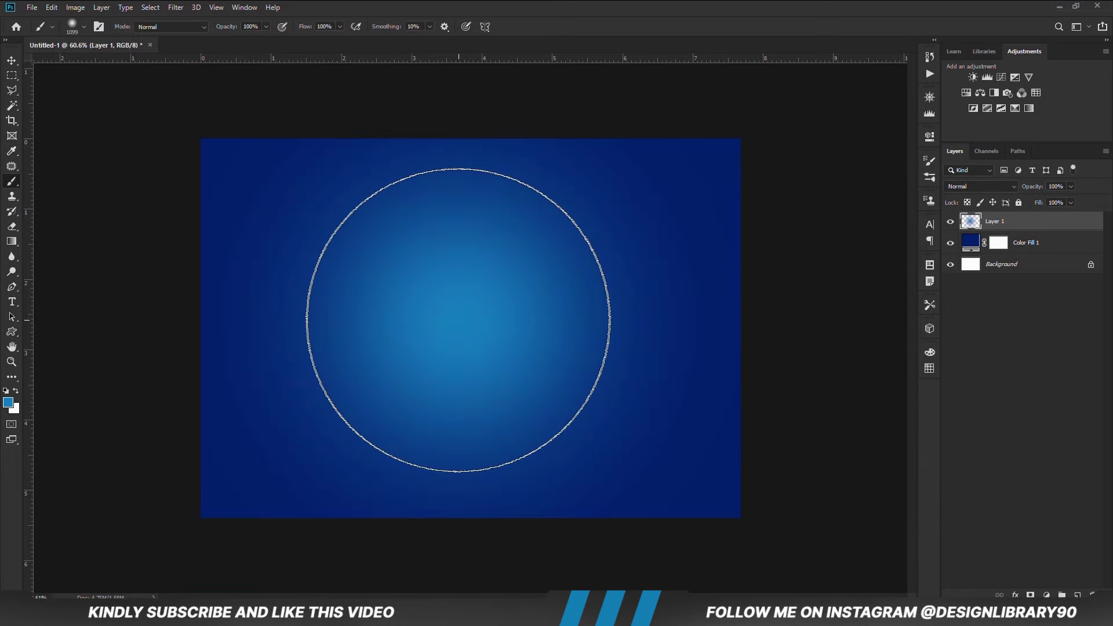
key("v")
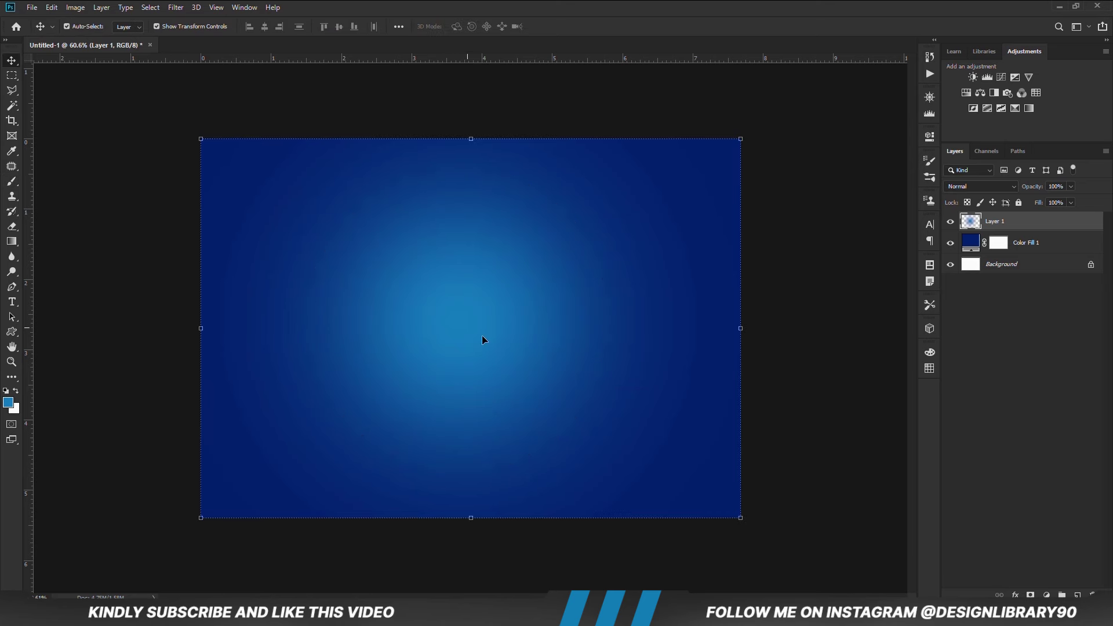
left_click(805, 385)
Add a new layer above Layer 1 and copy the hex code 2fa8f7 from Notepad
left_click(1078, 595)
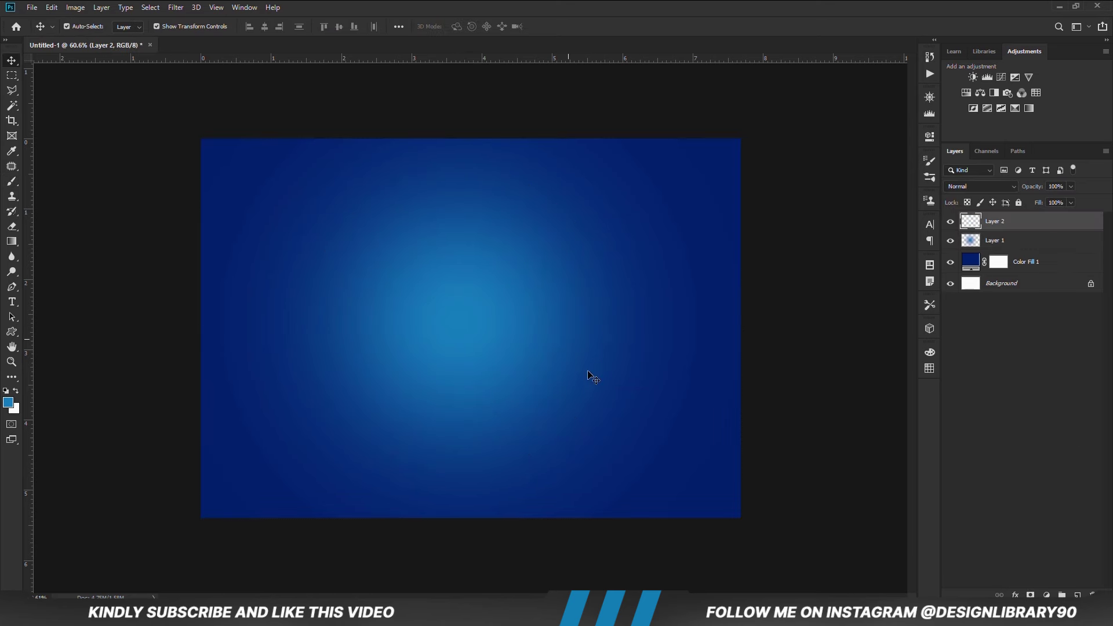
left_click(577, 614)
double_click(470, 228)
right_click(462, 226)
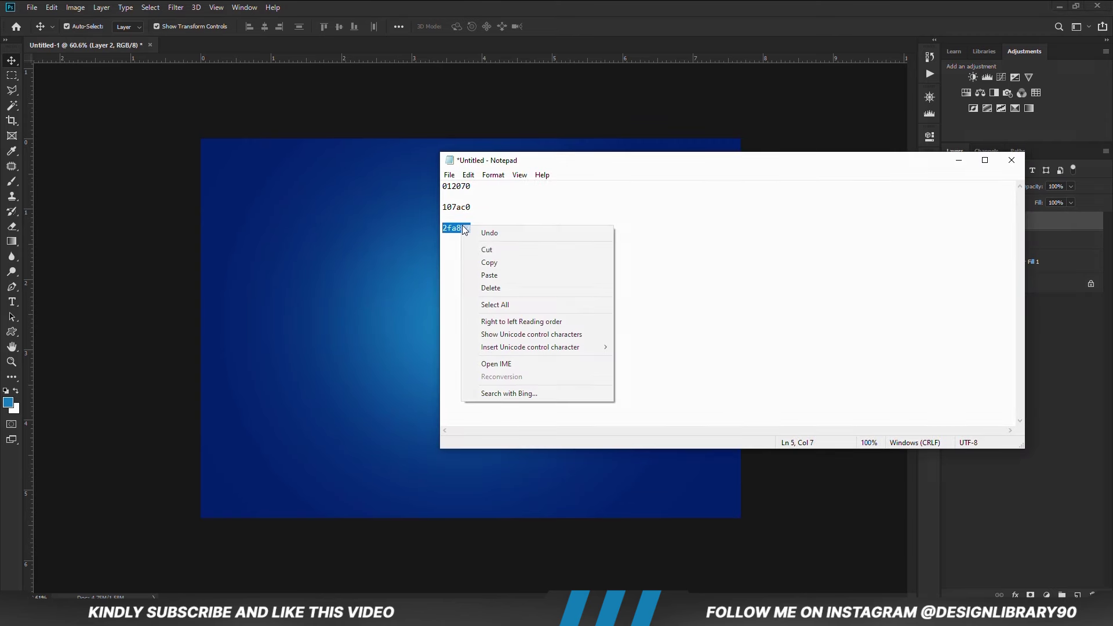
left_click(490, 262)
key("alt+Tab")
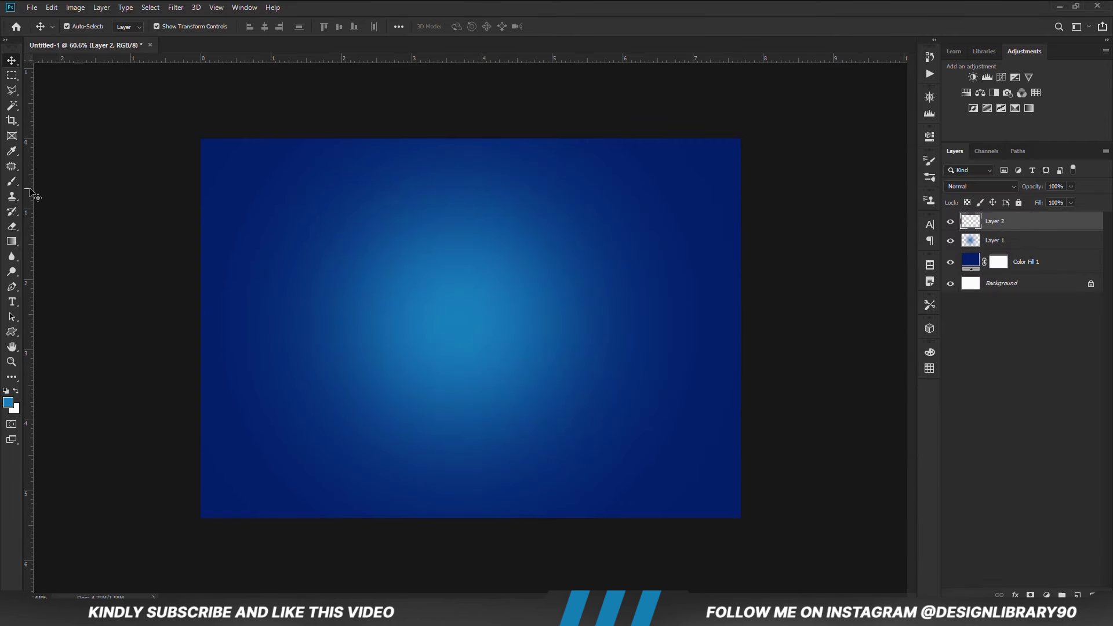
Choose the Brush tool and set the foreground colour to the copied hex 2fa8f7
right_click(11, 181)
left_click(57, 183)
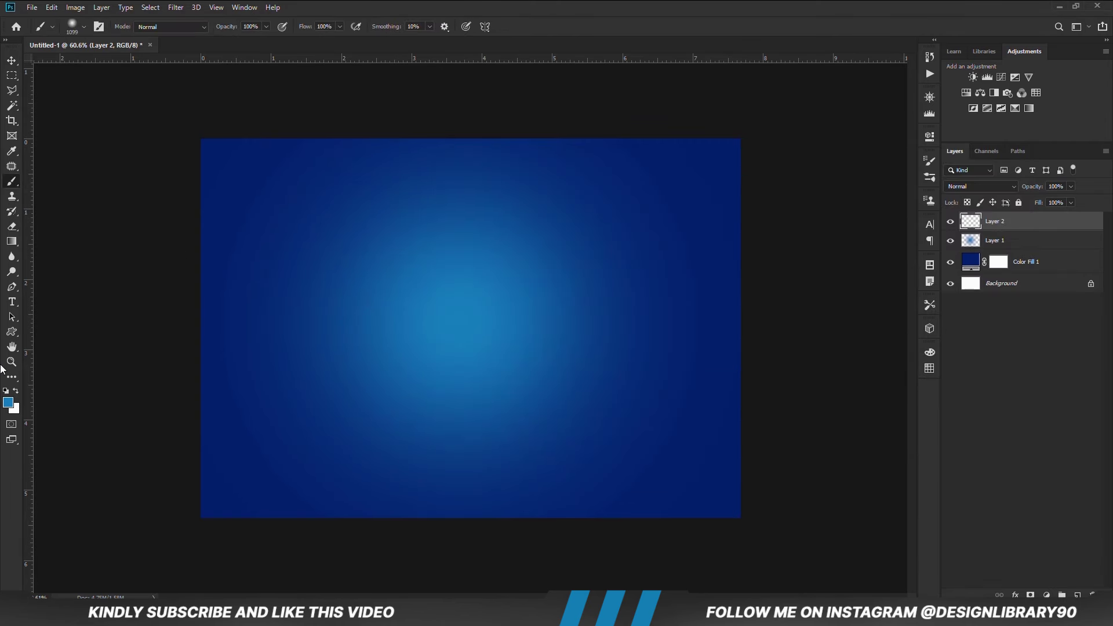
left_click(8, 402)
double_click(823, 422)
right_click(813, 424)
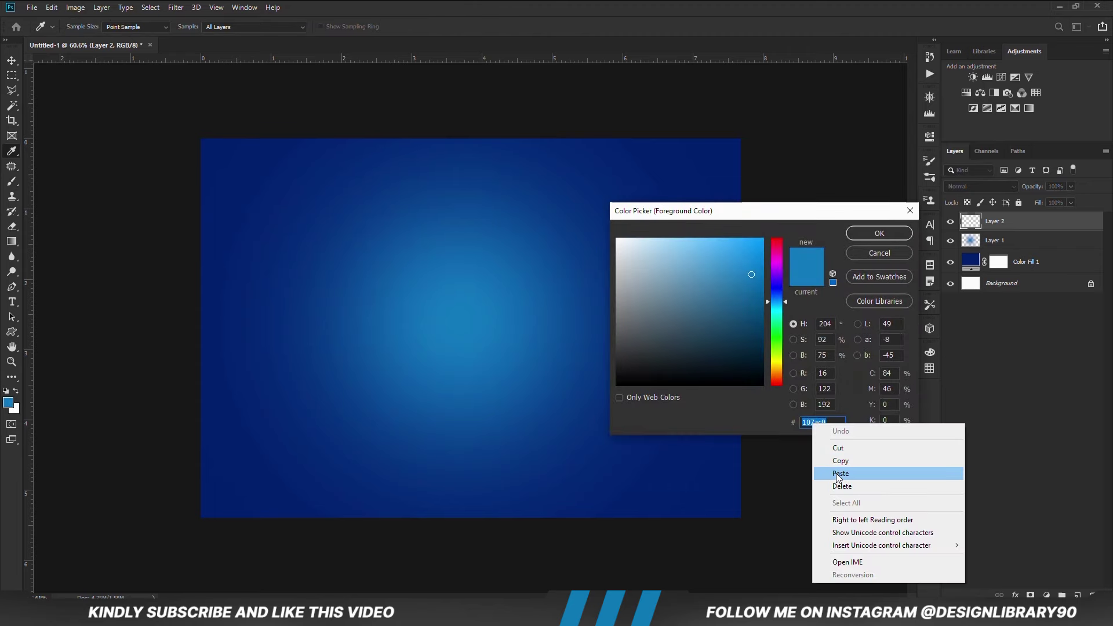
left_click(840, 474)
left_click(879, 233)
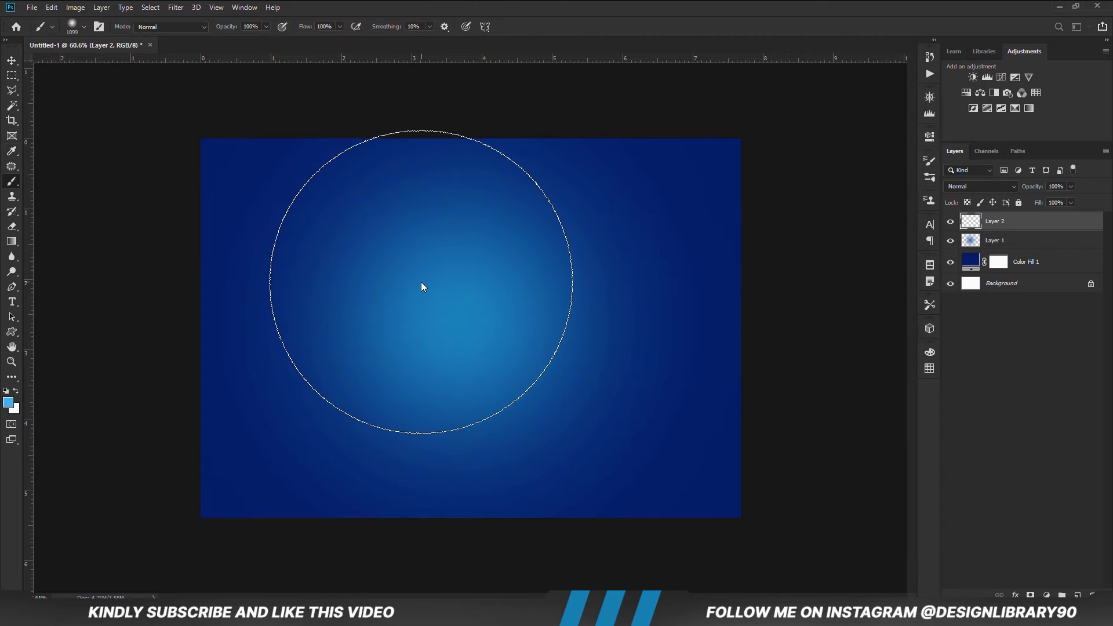
Enlarge the brush to 1500 px and paint one soft light-blue dab in the canvas's upper-left area on Layer 2
key("bracketright")
key("bracketright")
key("bracketright")
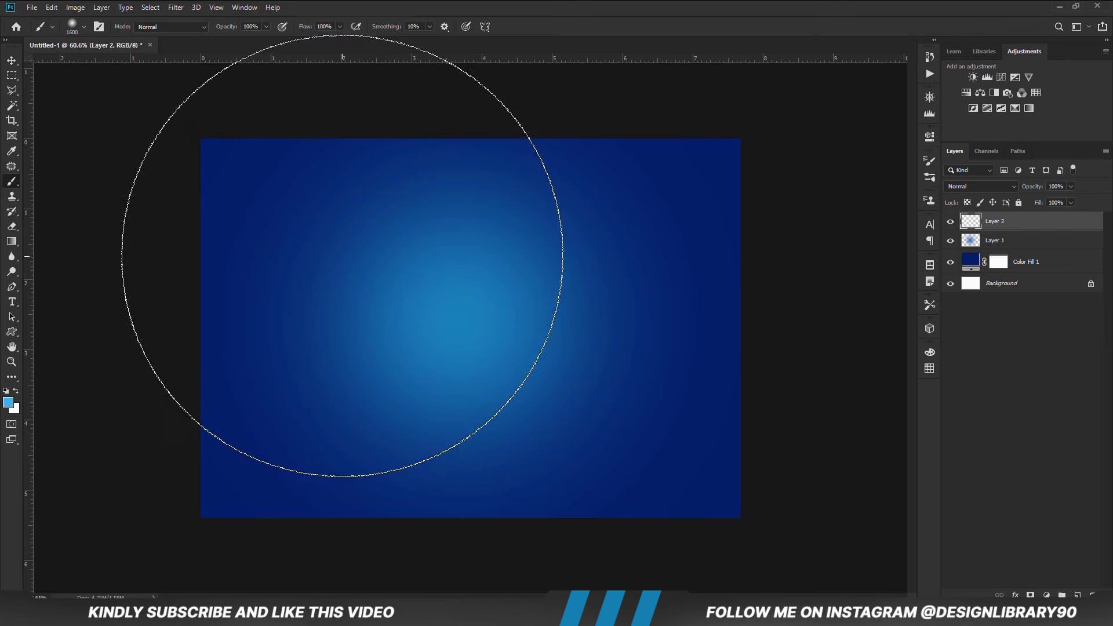
left_click(355, 239)
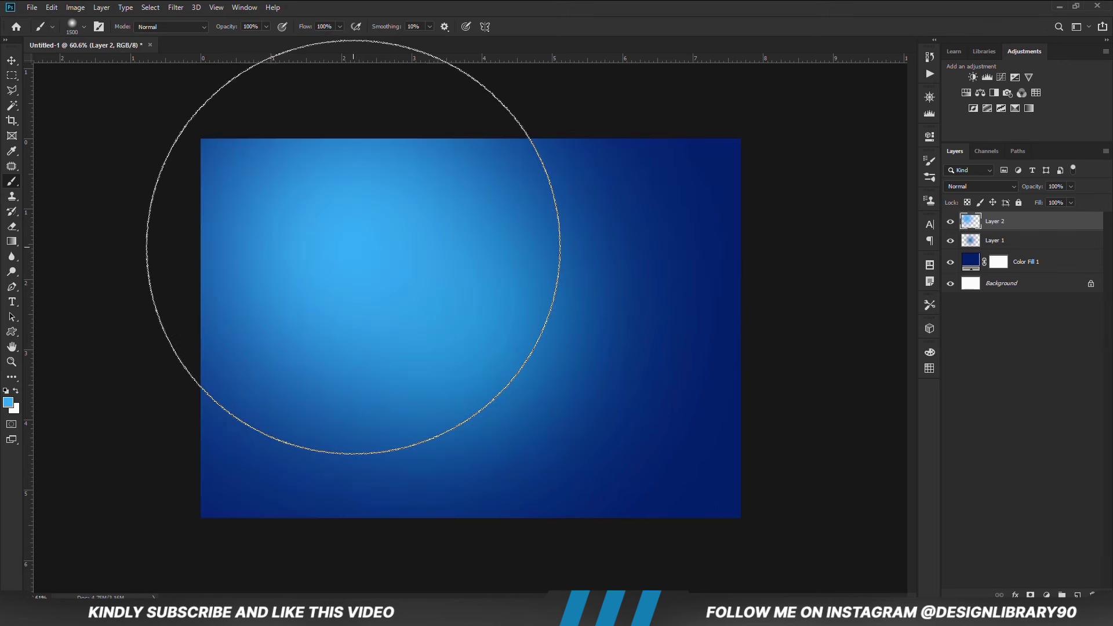
Scale the Layer 2 glow up slightly so it extends past the canvas's lower-right corner
key("v")
left_click_drag(740, 518, 751, 524)
key("Return")
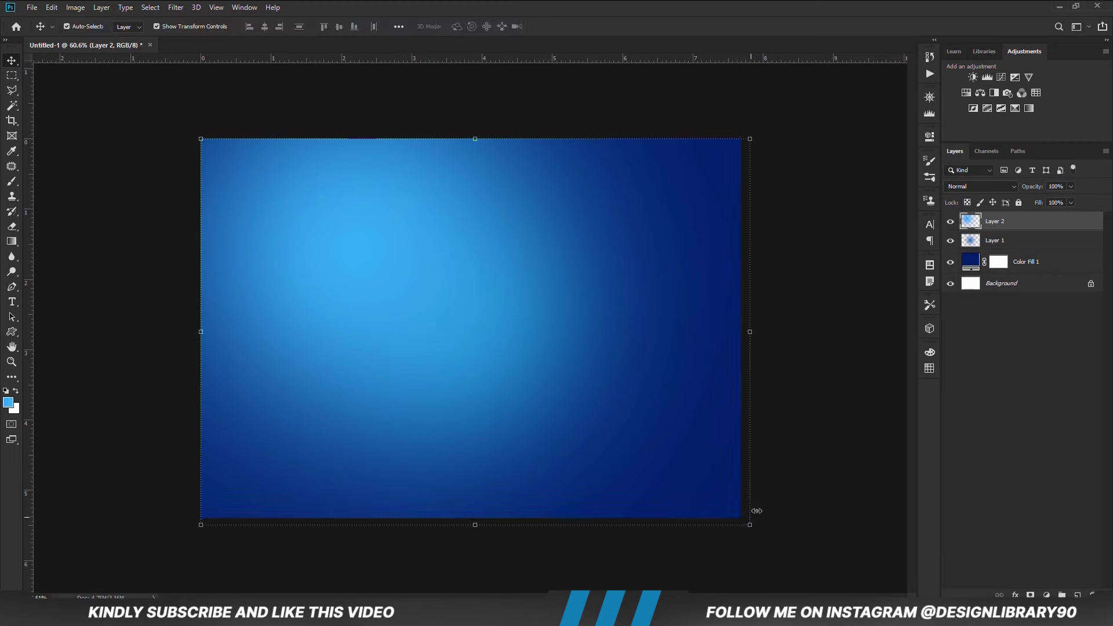
Set Layer 2's blend mode to Linear Dodge (Add) and its opacity to 73%
left_click(979, 186)
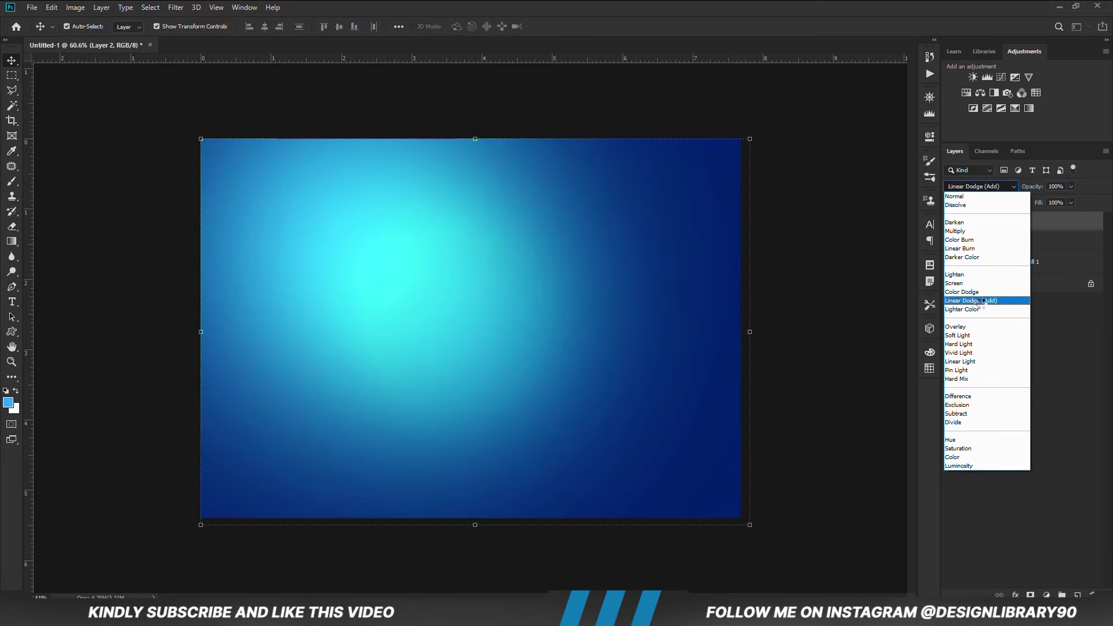
left_click(978, 298)
left_click_drag(1057, 201, 1056, 201)
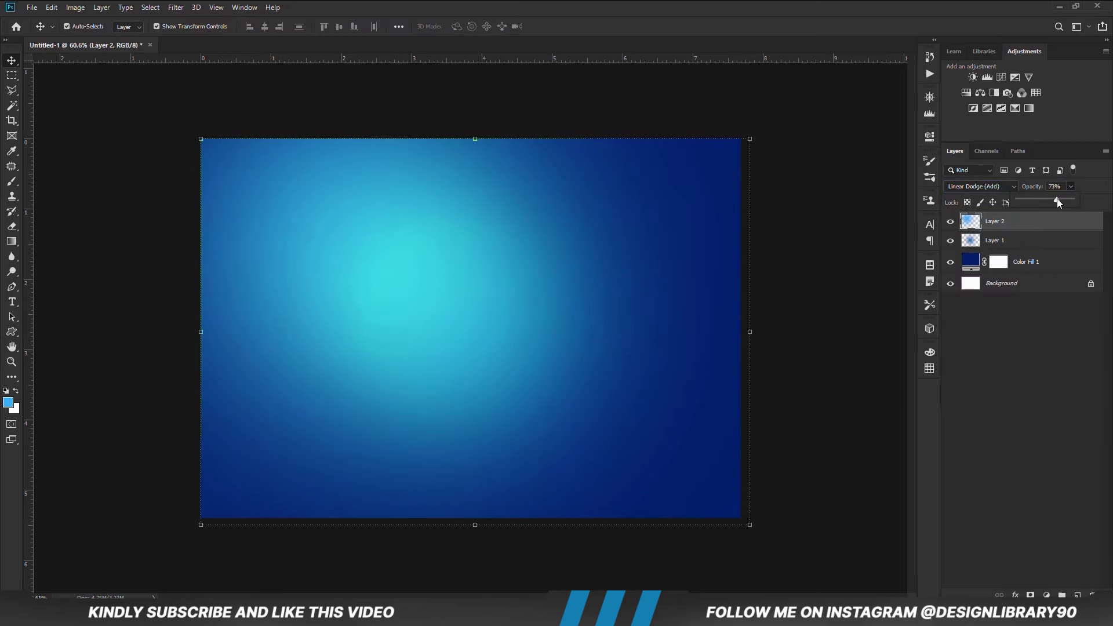
left_click(833, 291)
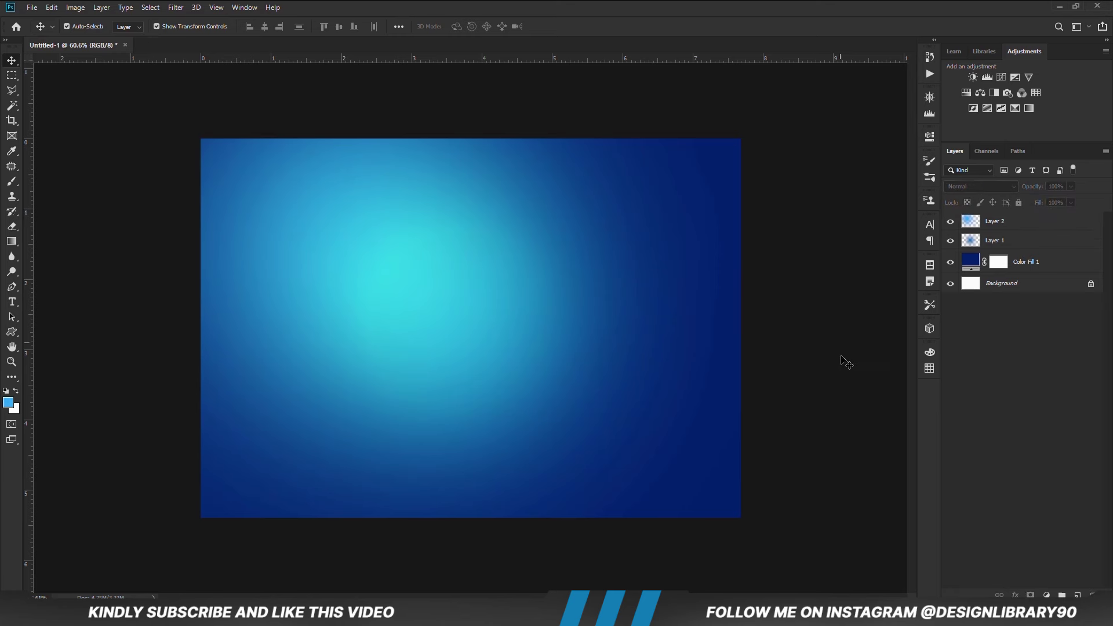
Add a new layer and paint one soft 1500 px white dab over the light-blue glow
left_click(1077, 594)
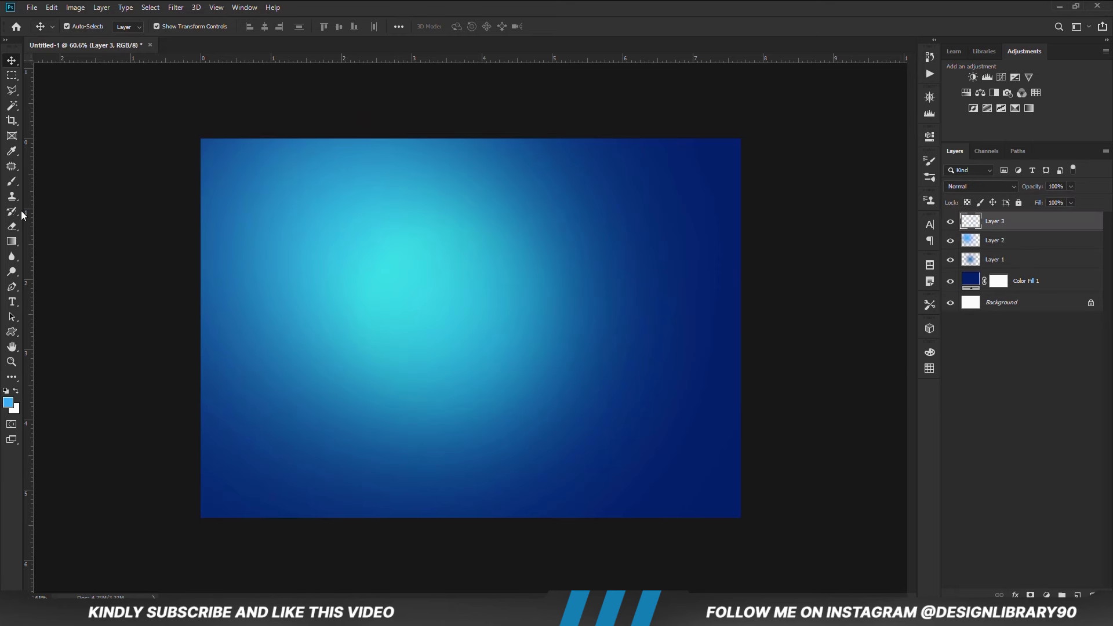
right_click(13, 183)
left_click(79, 180)
left_click(15, 391)
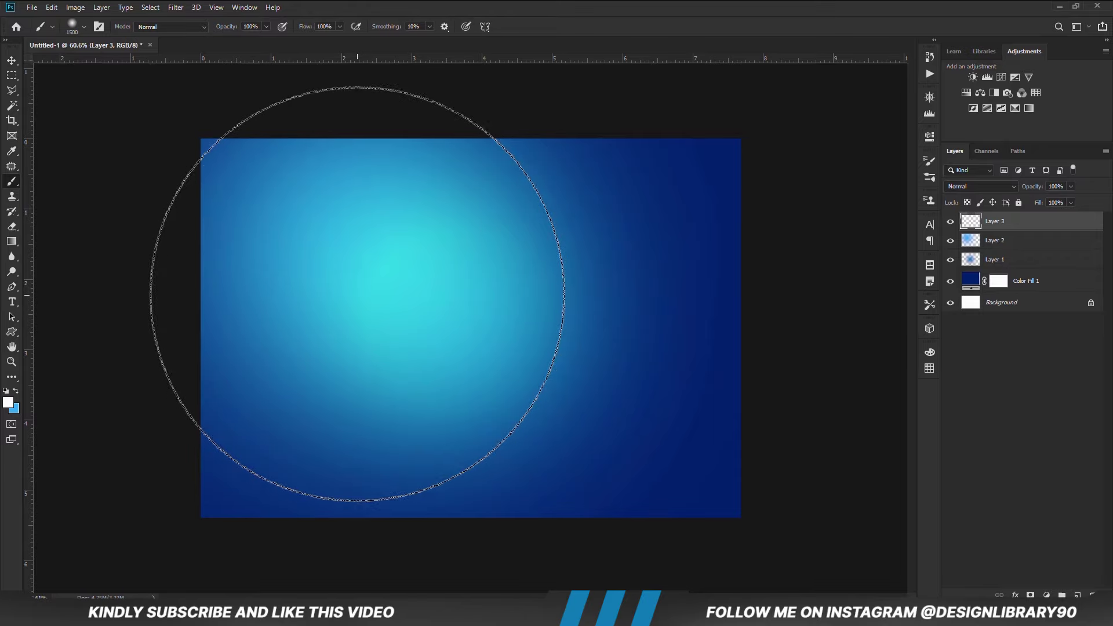
left_click(377, 284)
key("v")
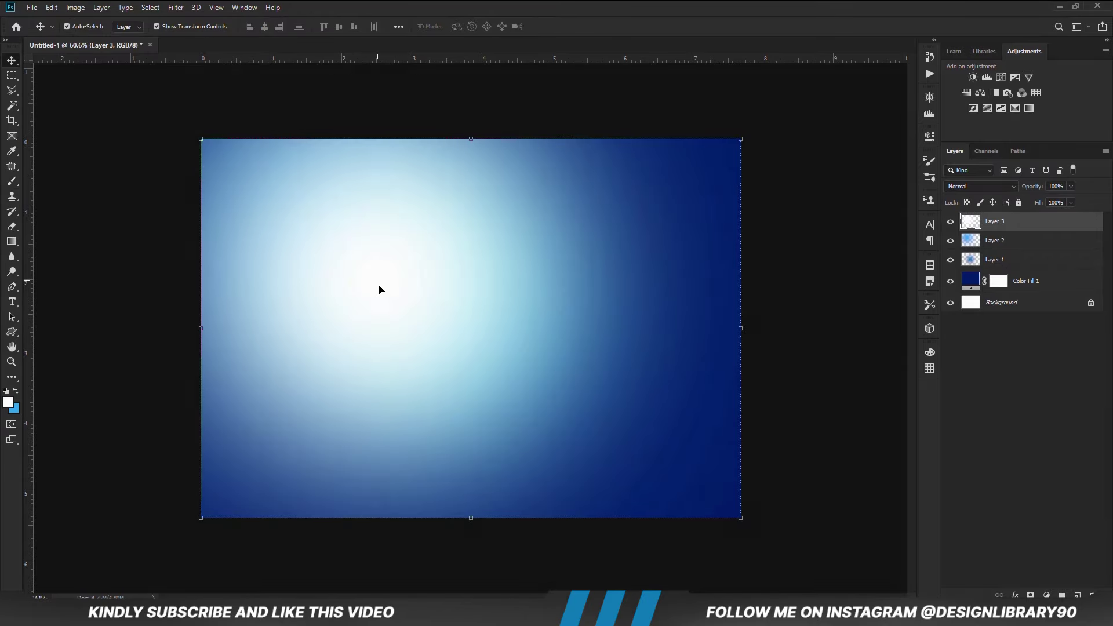
Set the blend mode of the white glow on Layer 3 to Overlay and deselect the layer
left_click(980, 186)
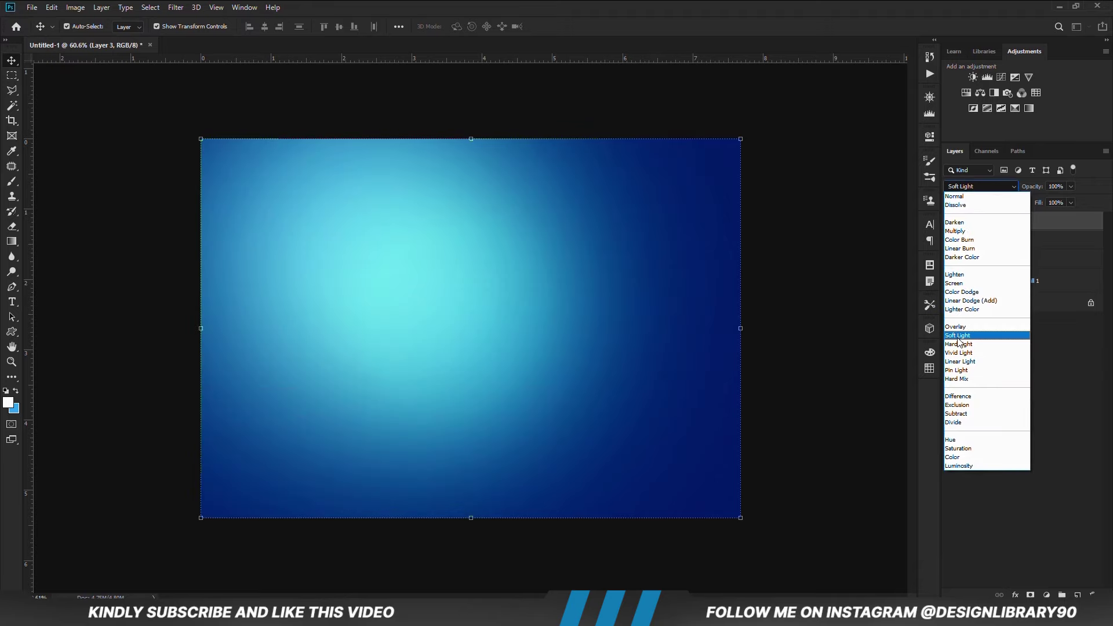
left_click(980, 327)
left_click(819, 303)
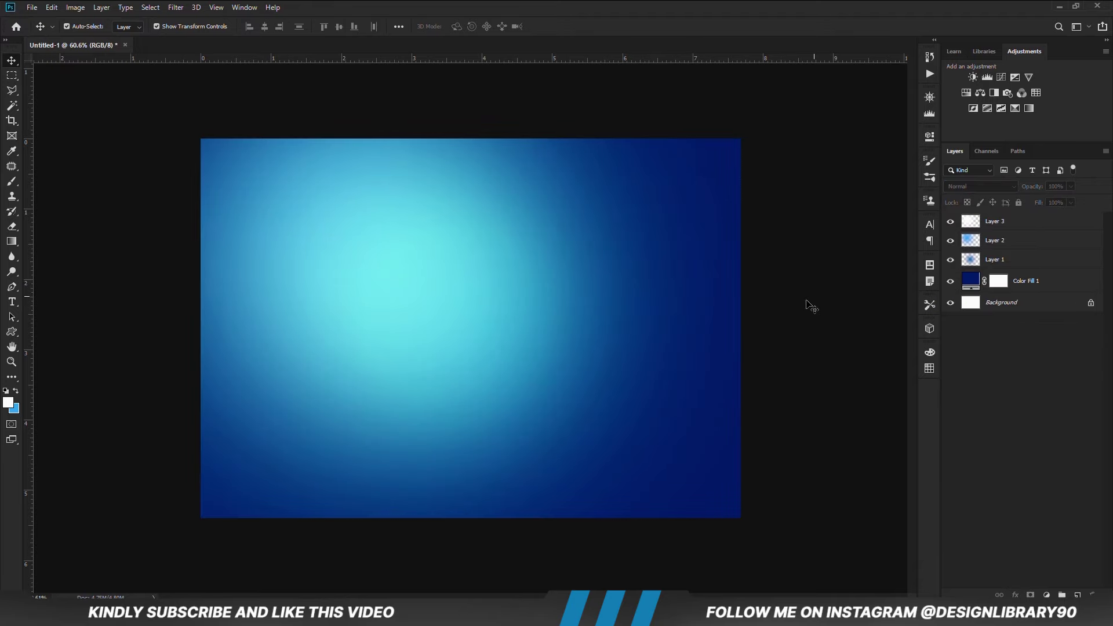
Open Almond Assets.psd and copy the layers from Silk down to Milk 1 into the Untitled-1 document
left_click(32, 7)
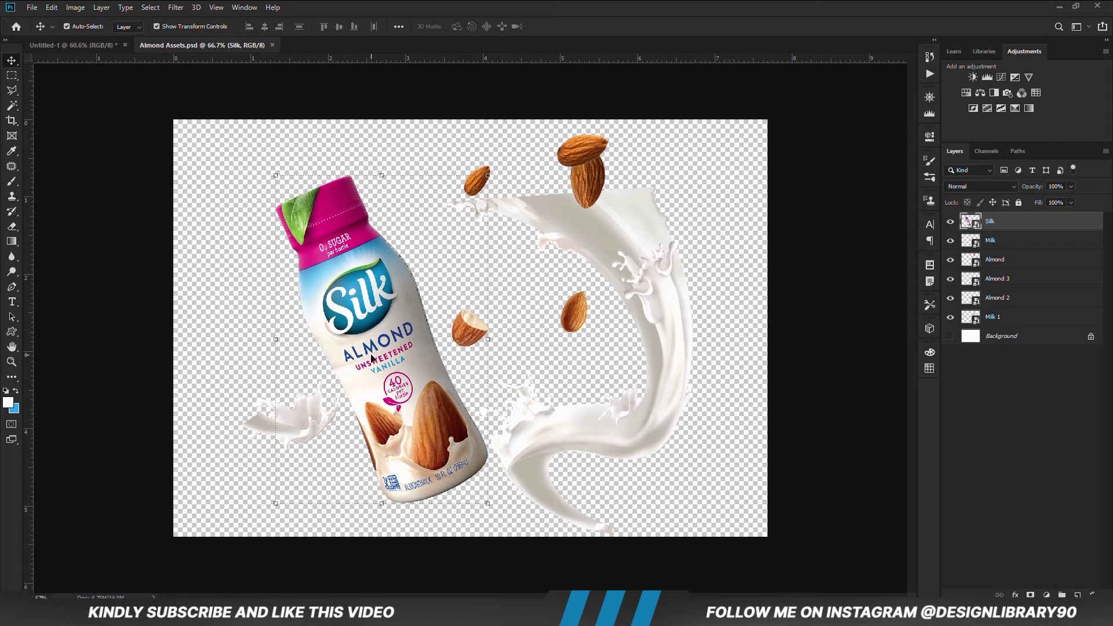
left_click(998, 317)
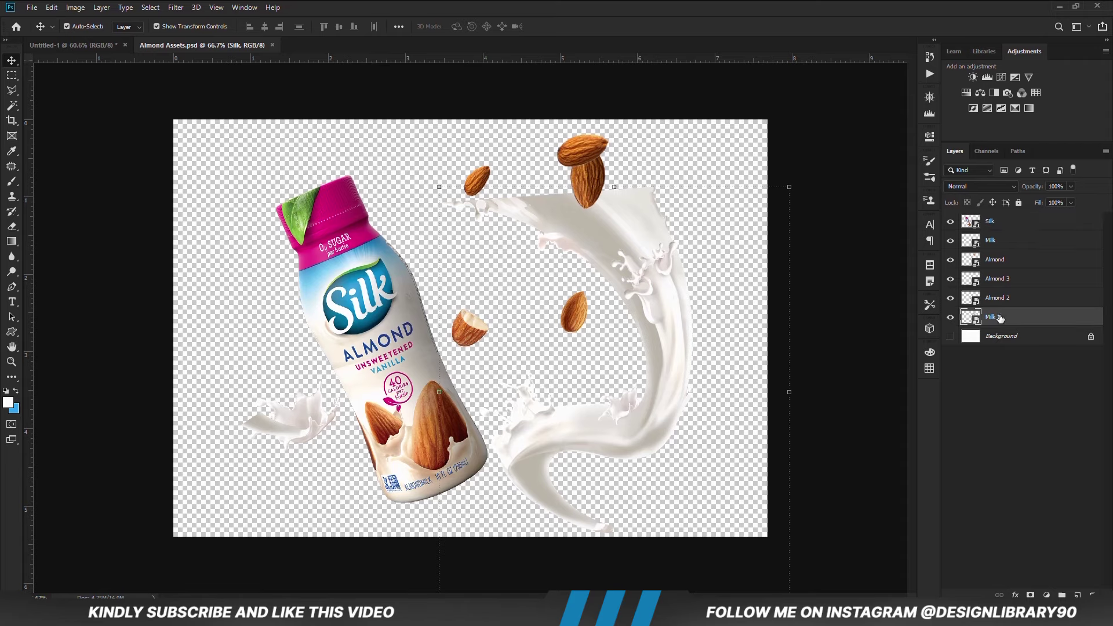
left_click(1009, 226, "shift")
key("ctrl+c")
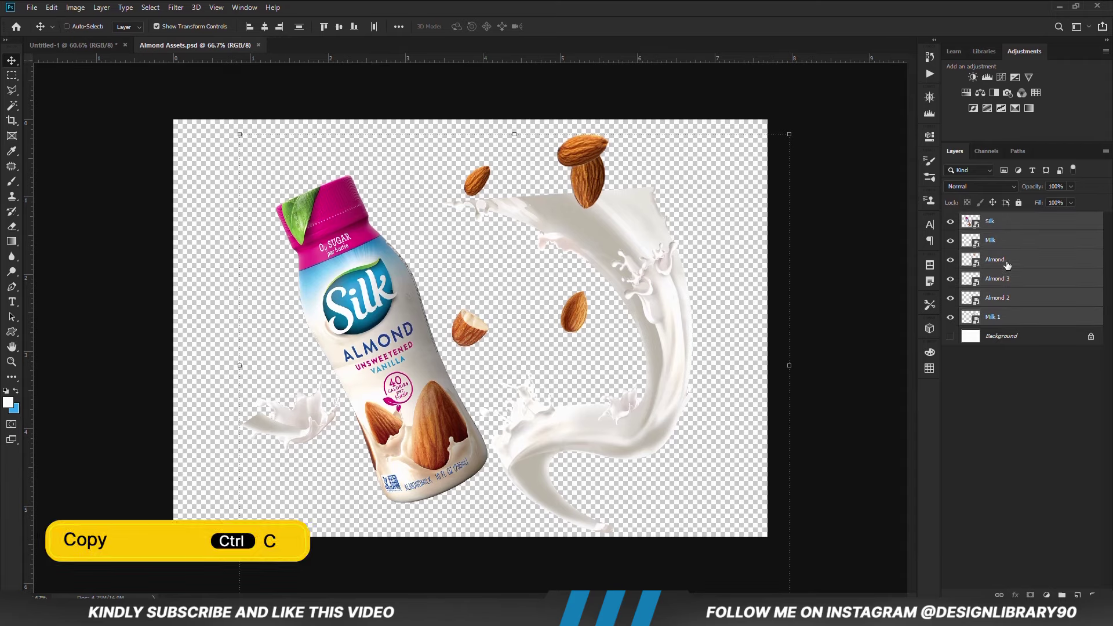
left_click(73, 45)
key("ctrl+v")
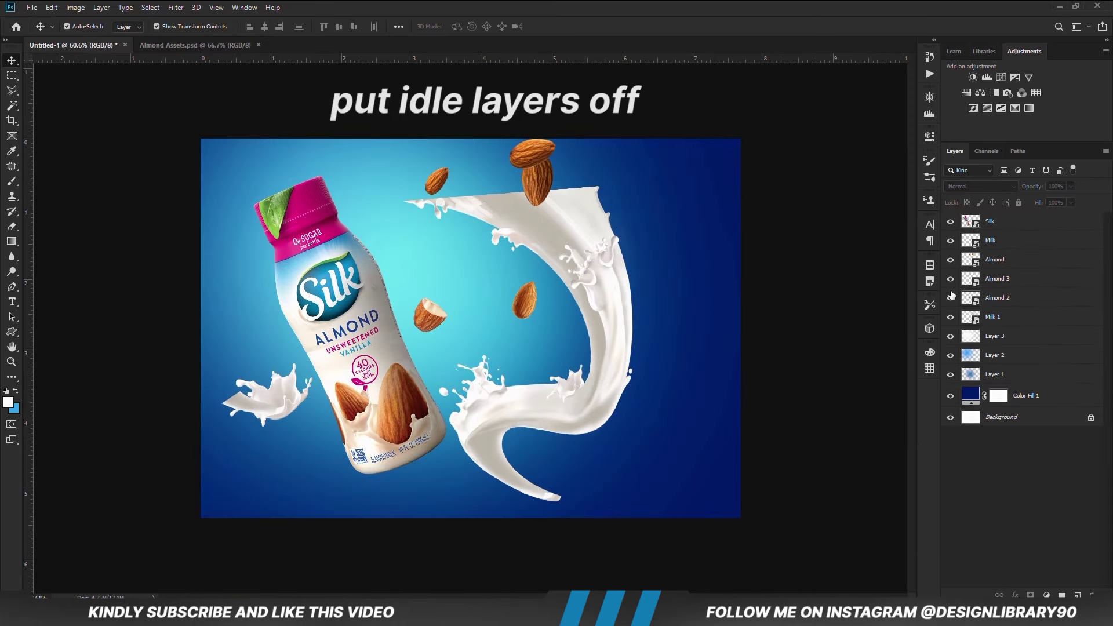
Hide the pasted milk and almond layers and centre the Silk bottle horizontally on the canvas, raised slightly
left_click_drag(950, 240, 957, 318)
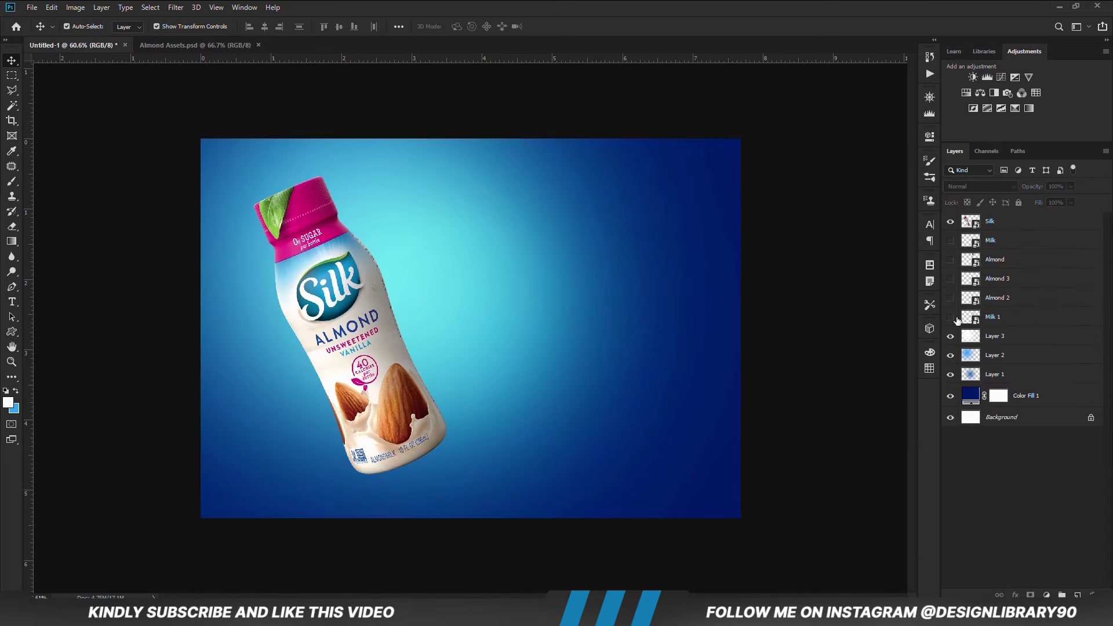
left_click(995, 228)
key("ctrl+a")
left_click(265, 27)
key("ctrl+d")
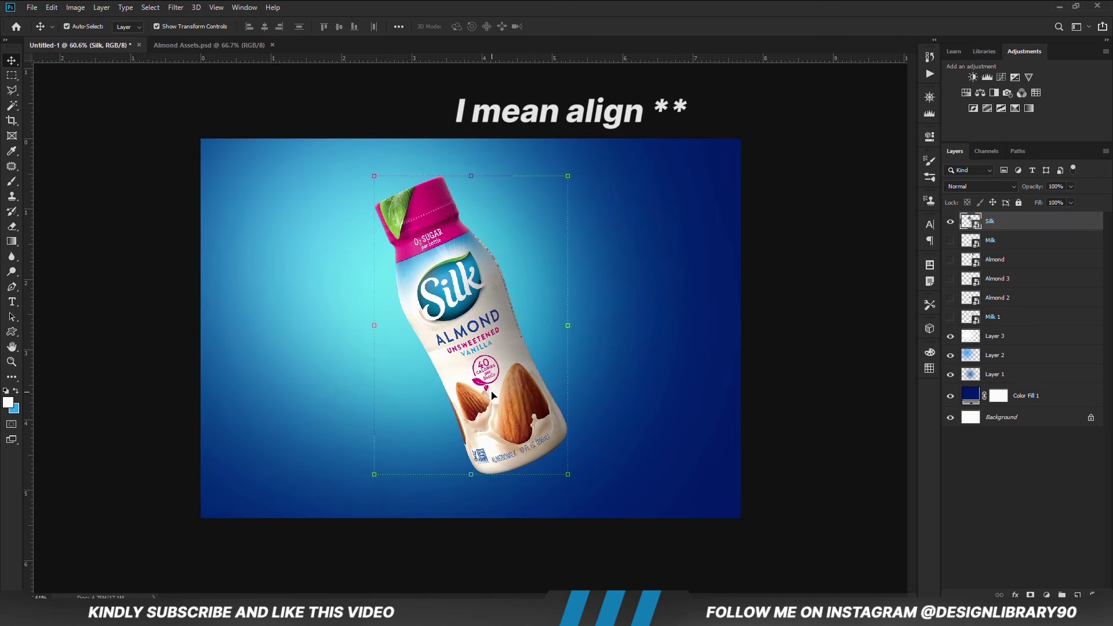
left_click_drag(494, 379, 496, 369)
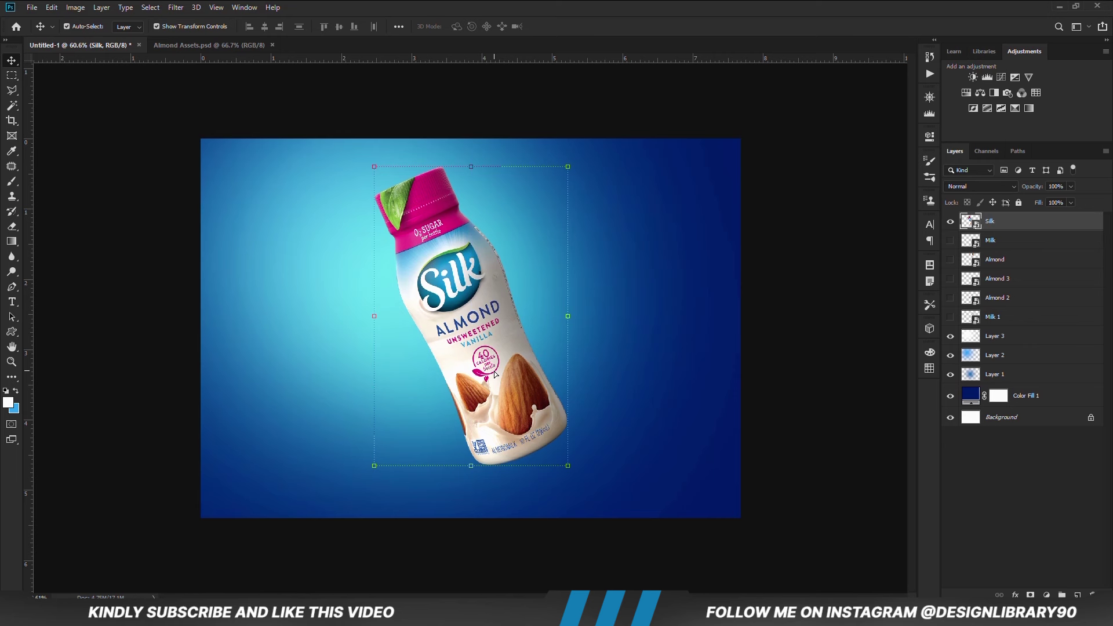
key("ctrl+minus")
left_click(751, 386)
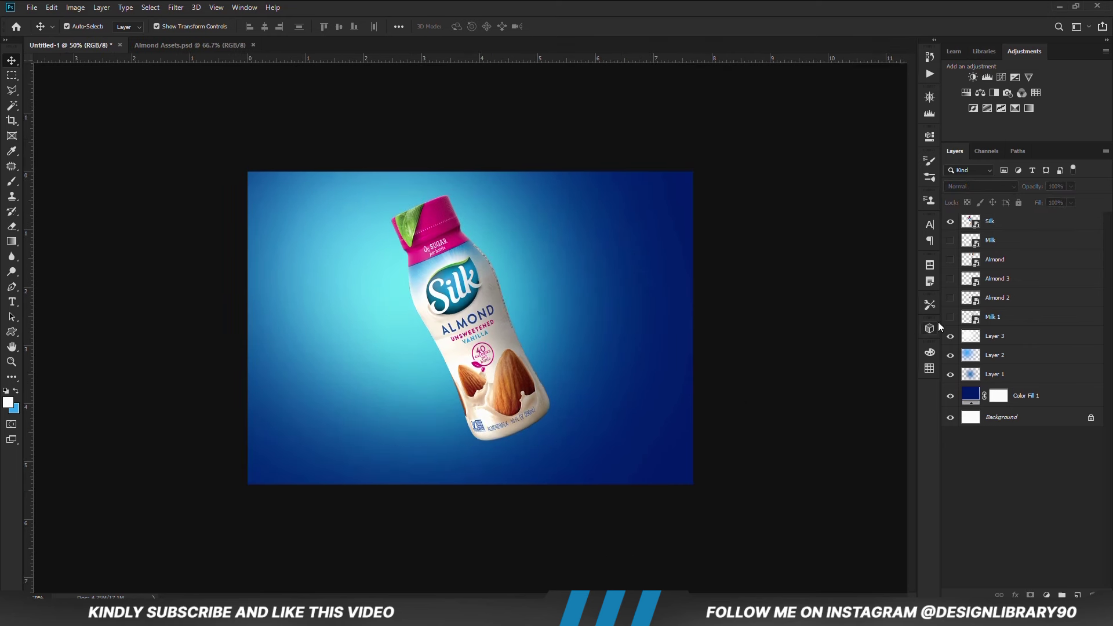
Show the Milk 1 splash, move it up and left around the bottle, and place its layer above Silk
left_click(950, 318)
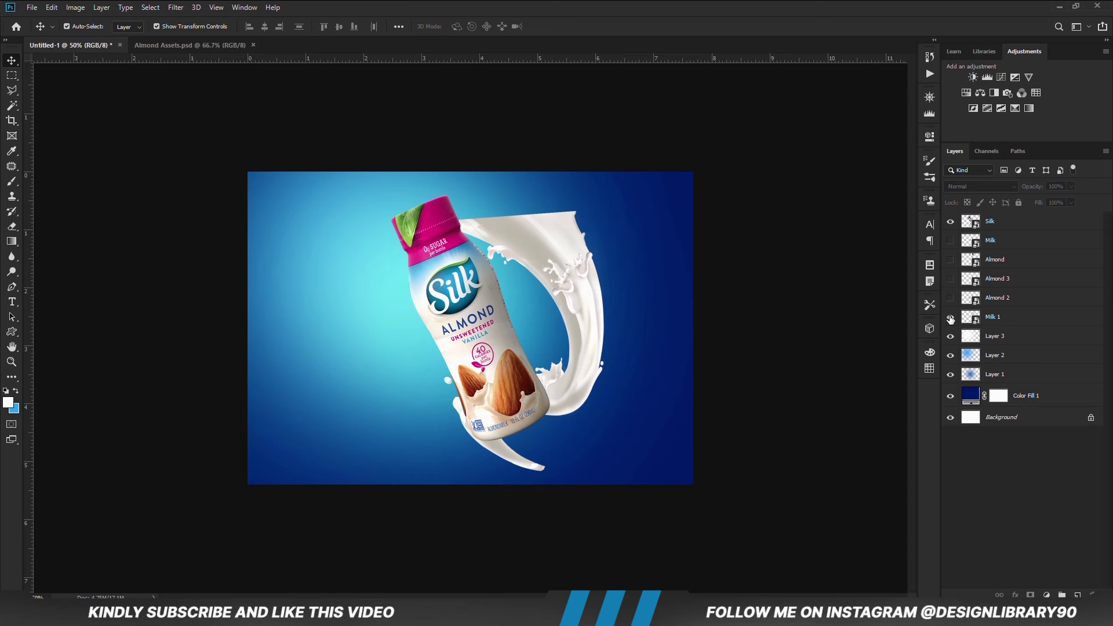
left_click(998, 319)
left_click_drag(544, 276, 469, 214)
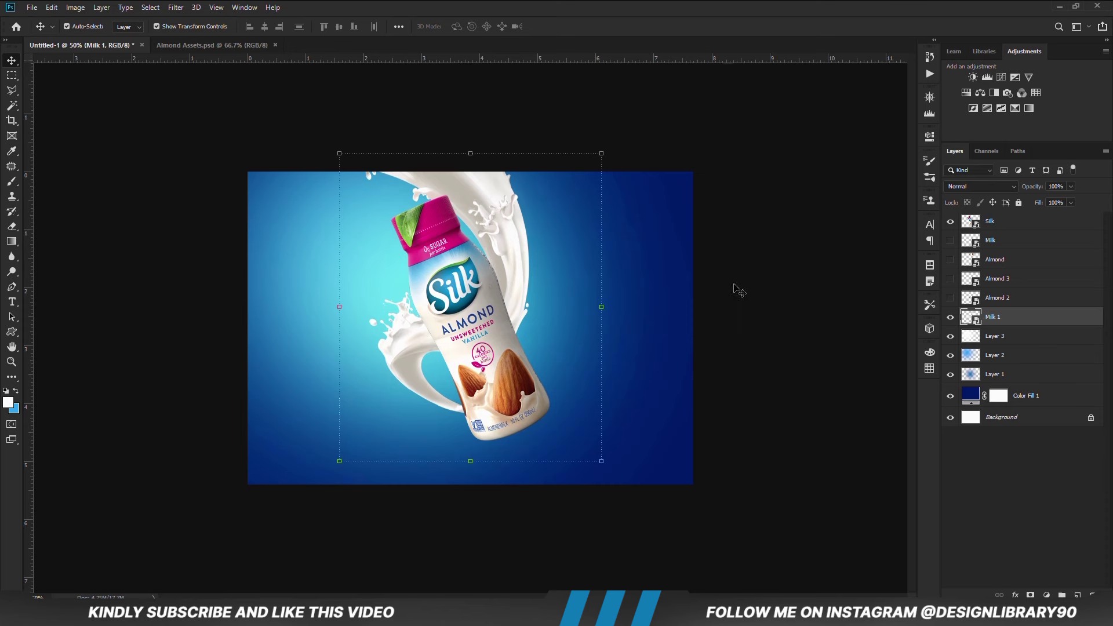
left_click_drag(994, 316, 993, 219)
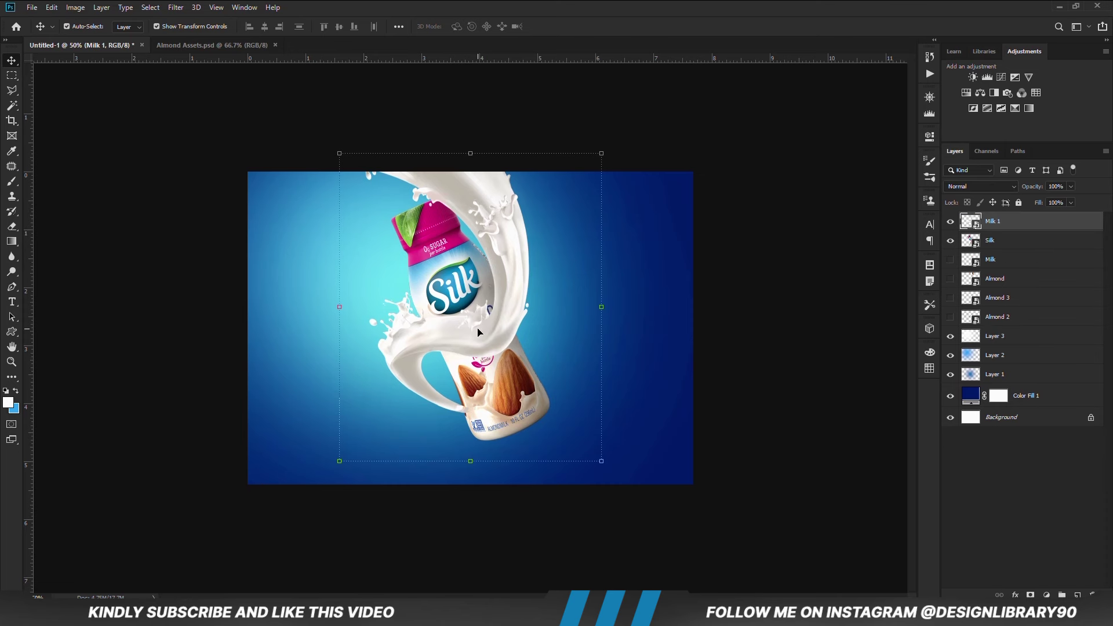
Shift the Milk 1 splash slightly right and down over the bottle and deselect it
left_click_drag(497, 321, 501, 318)
key("Down")
key("Down")
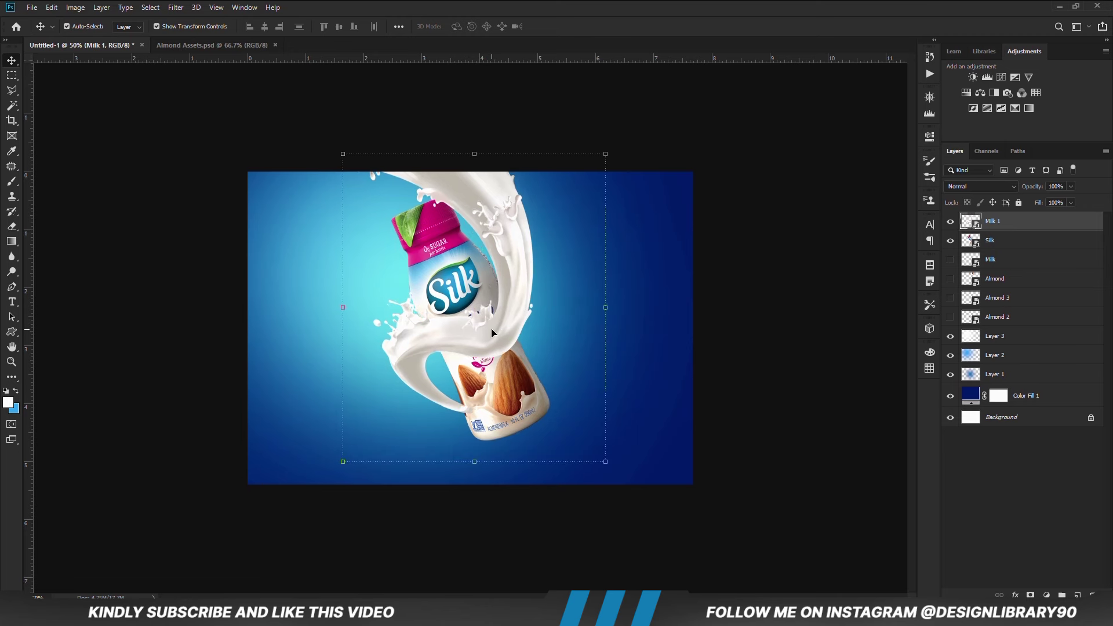
key("Down")
key("Down")
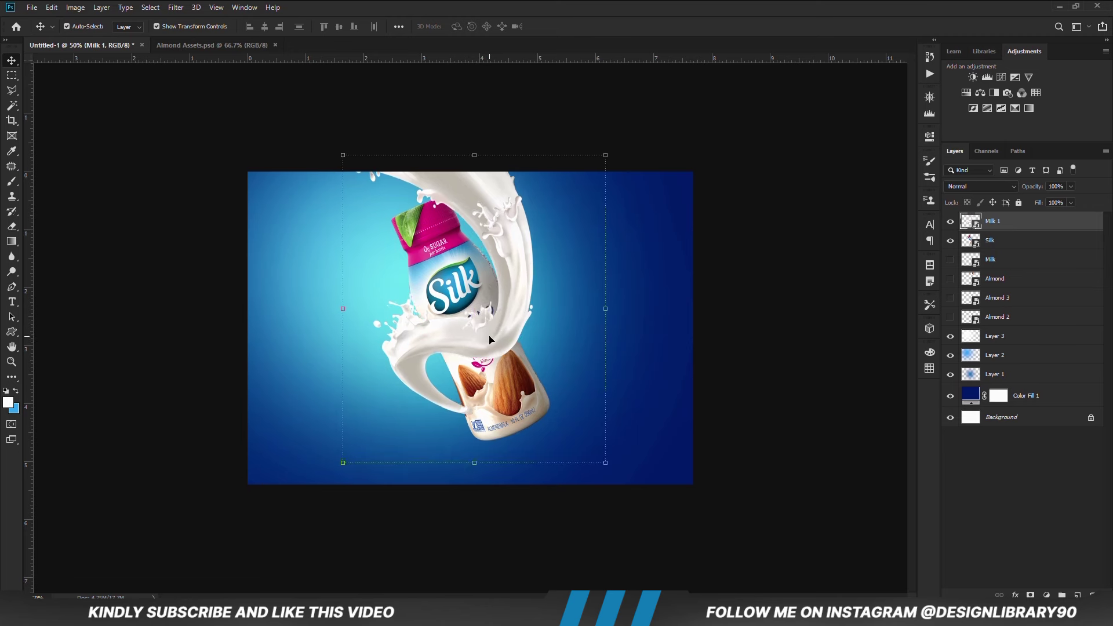
key("Down")
key("Down")
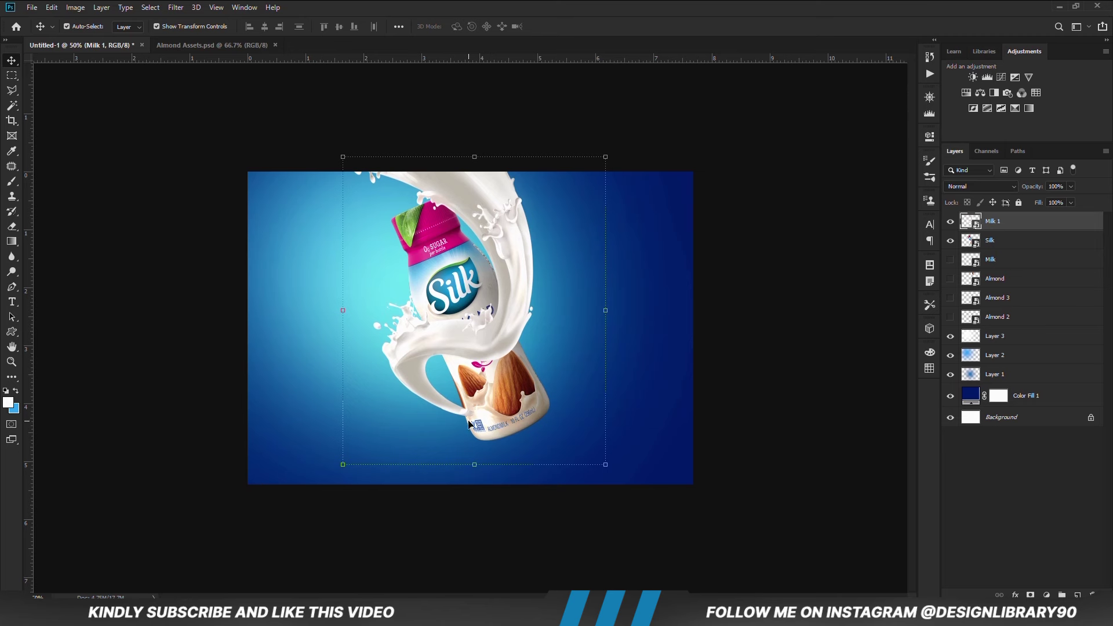
left_click(783, 416)
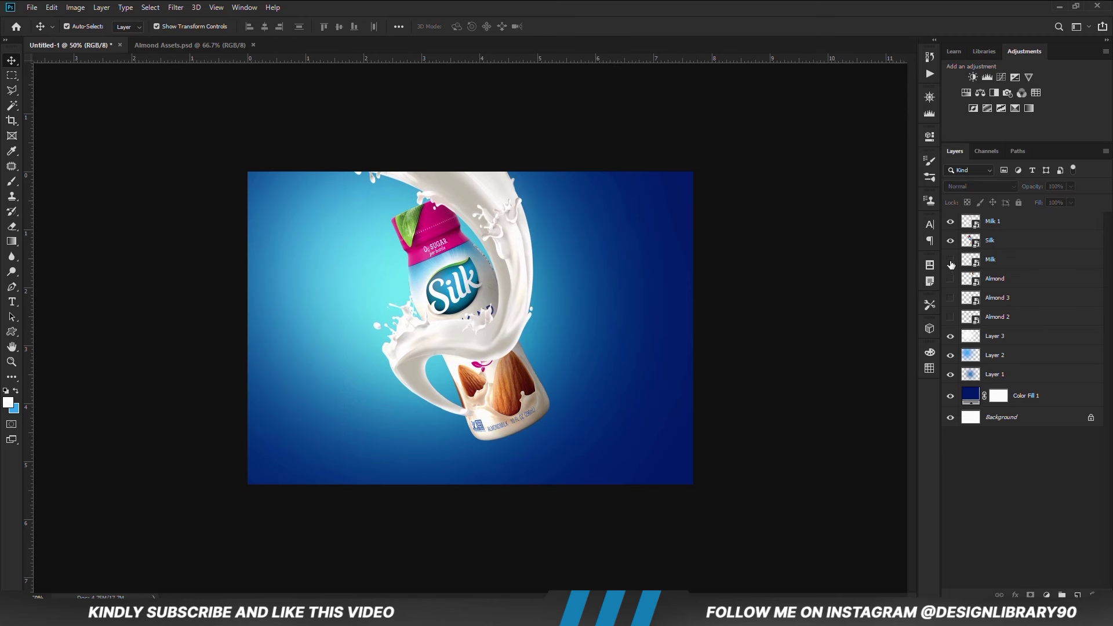
Show the small Milk splash and place it behind the bottle's lower-right edge
left_click(951, 262)
left_click(979, 262)
left_click_drag(315, 397, 550, 419)
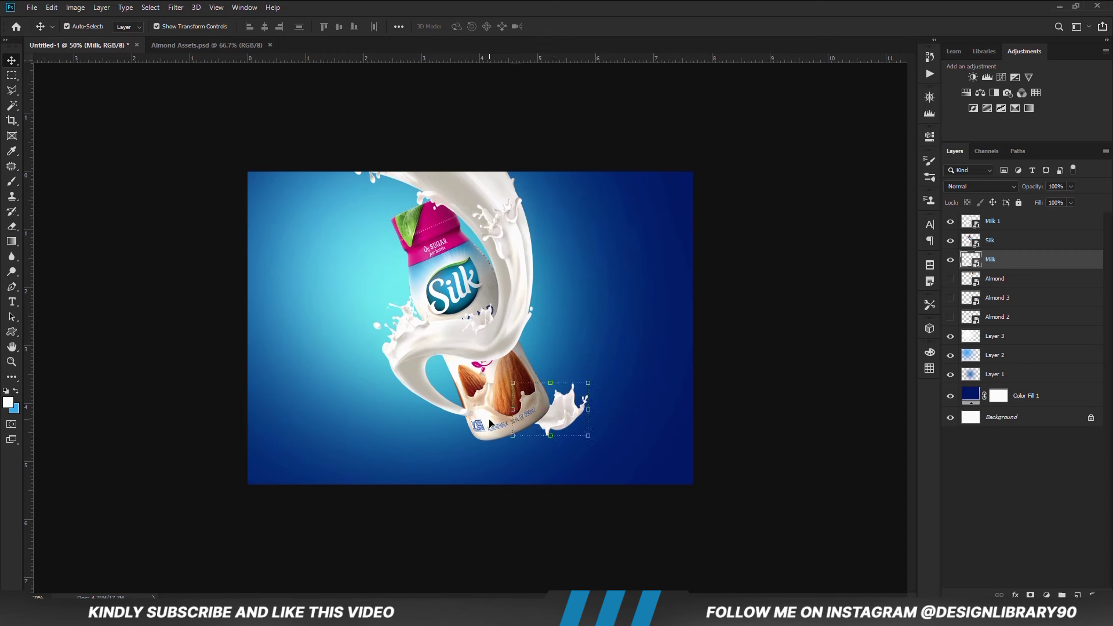
left_click(753, 390)
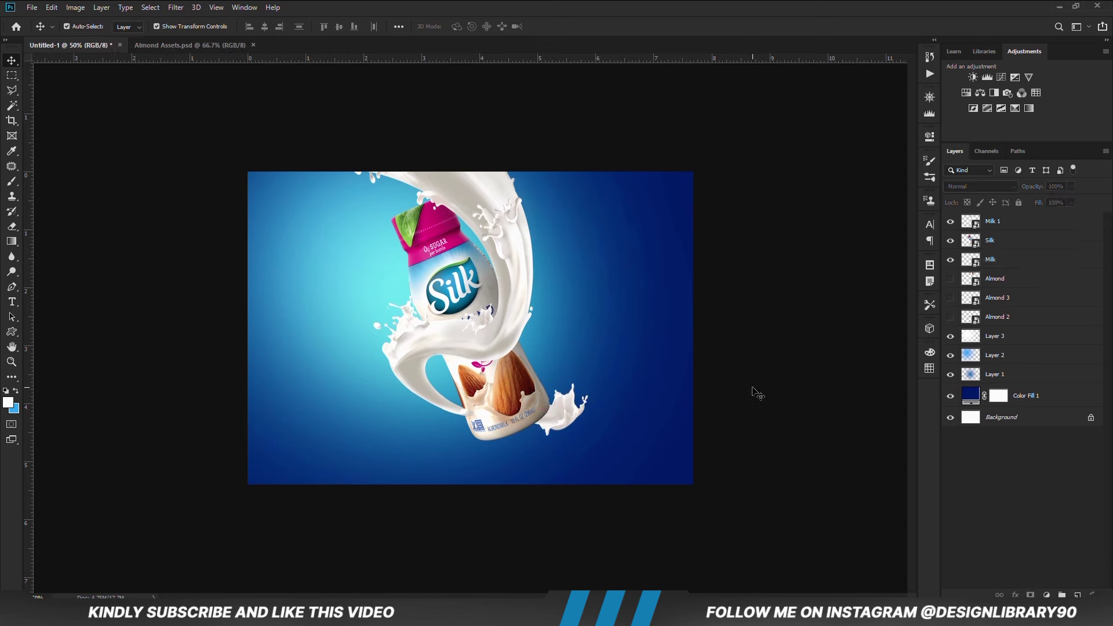
Warp the Milk 1 splash slightly so its curve and lower tail fit around the bottle
left_click(451, 331)
left_click(949, 222)
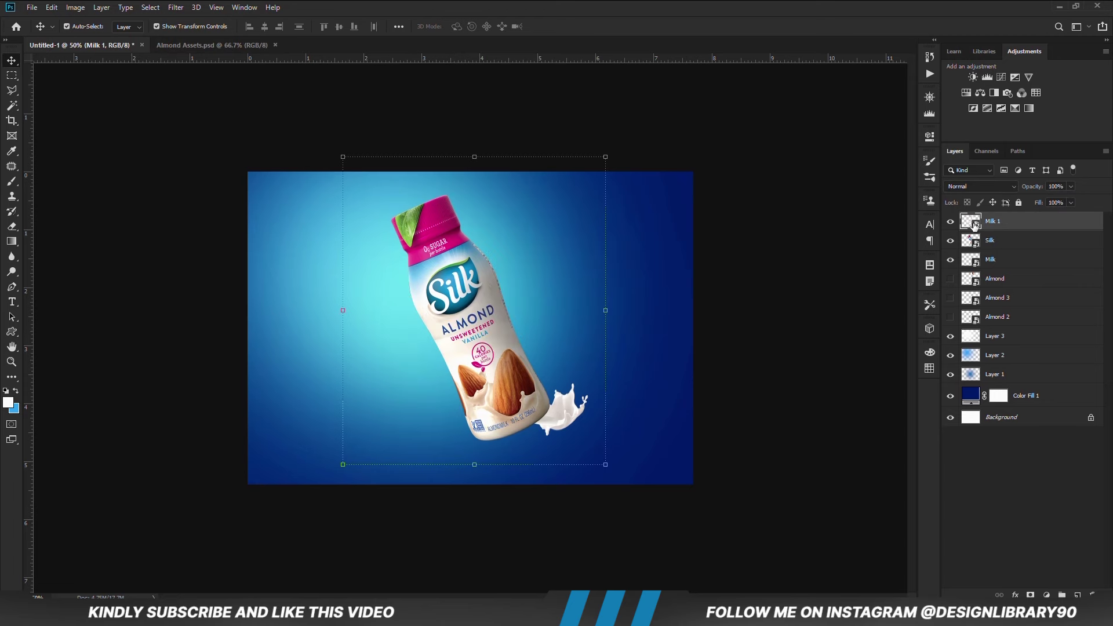
left_click(950, 221)
right_click(995, 224)
left_click(864, 231)
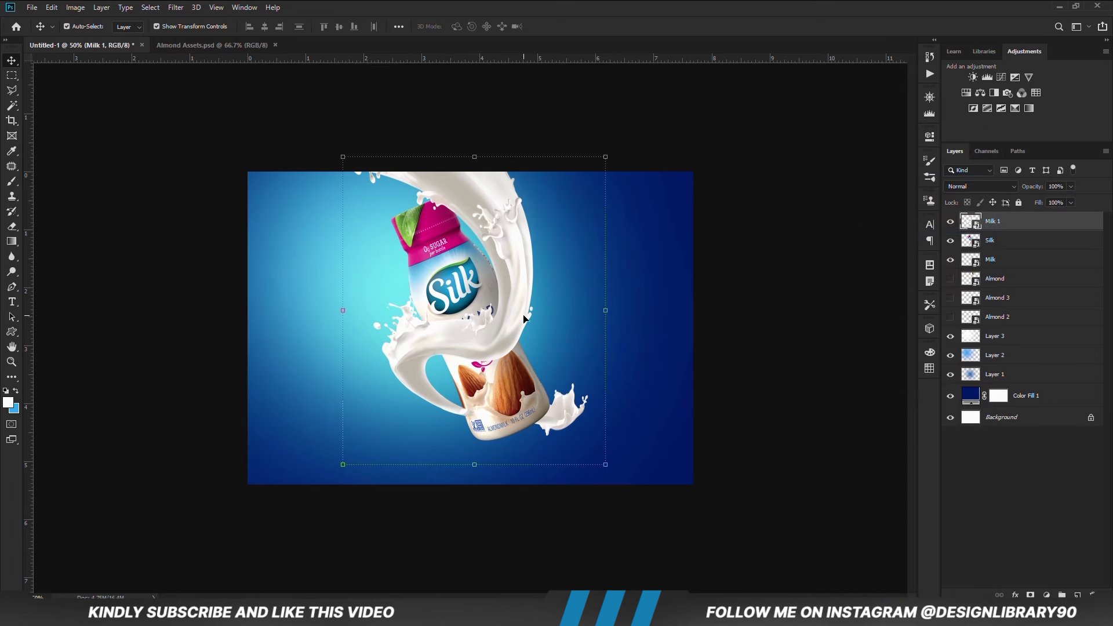
key("ctrl+t")
right_click(446, 326)
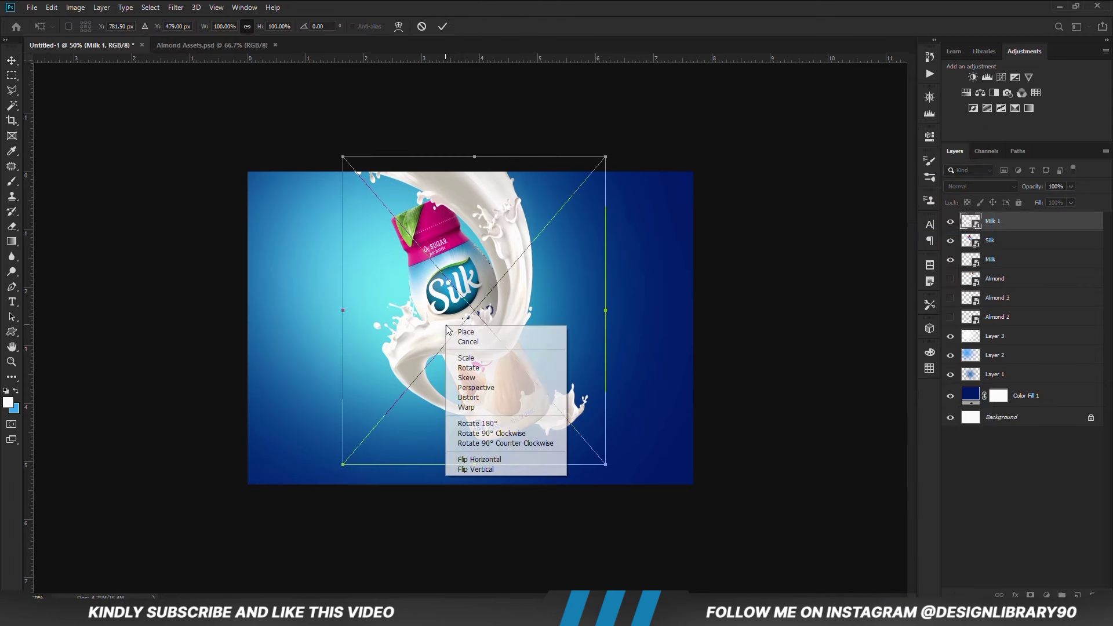
left_click(470, 407)
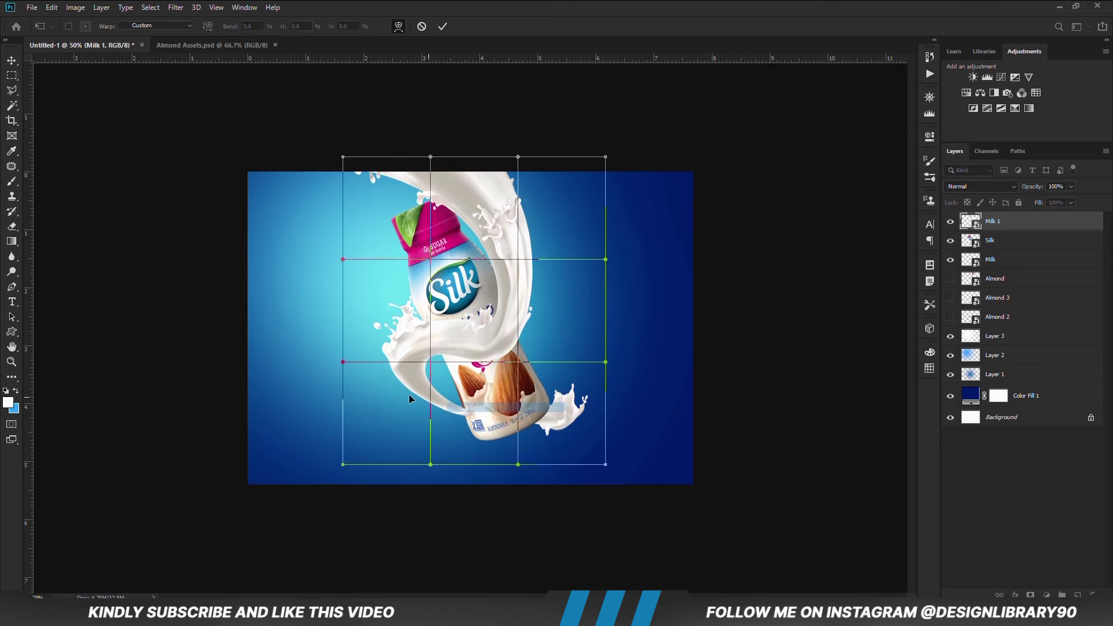
left_click_drag(397, 368, 398, 368)
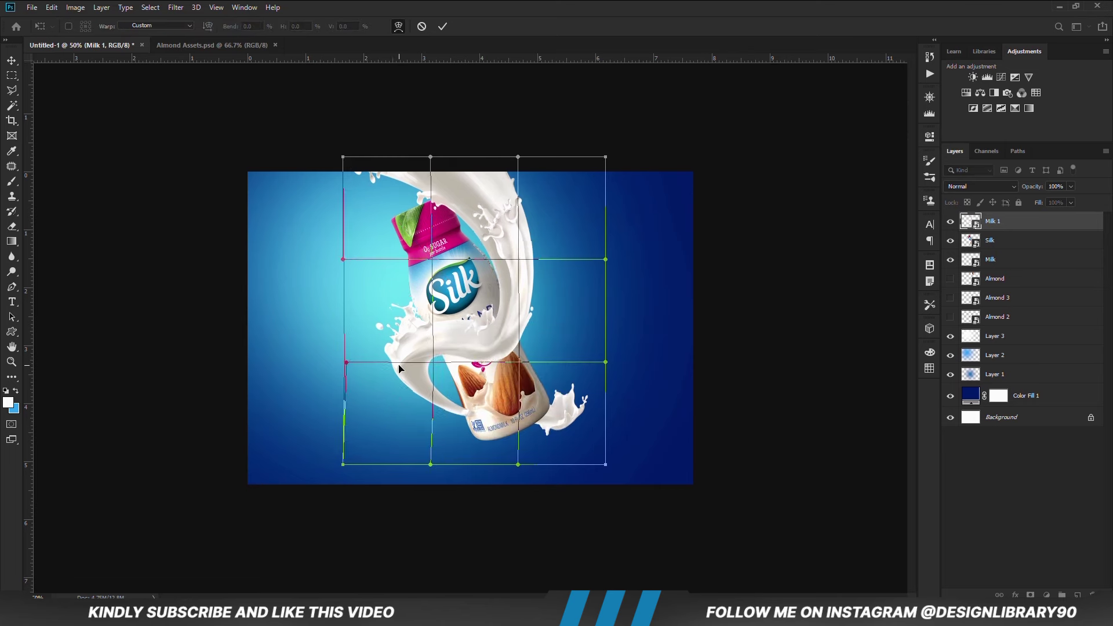
left_click_drag(474, 416, 475, 416)
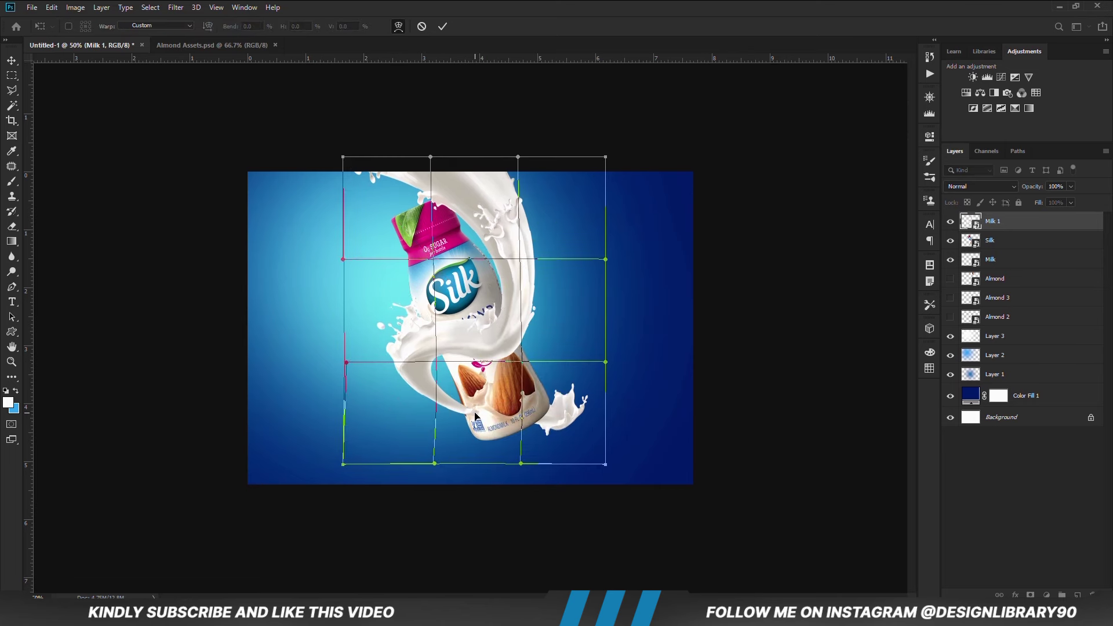
left_click_drag(457, 336, 455, 333)
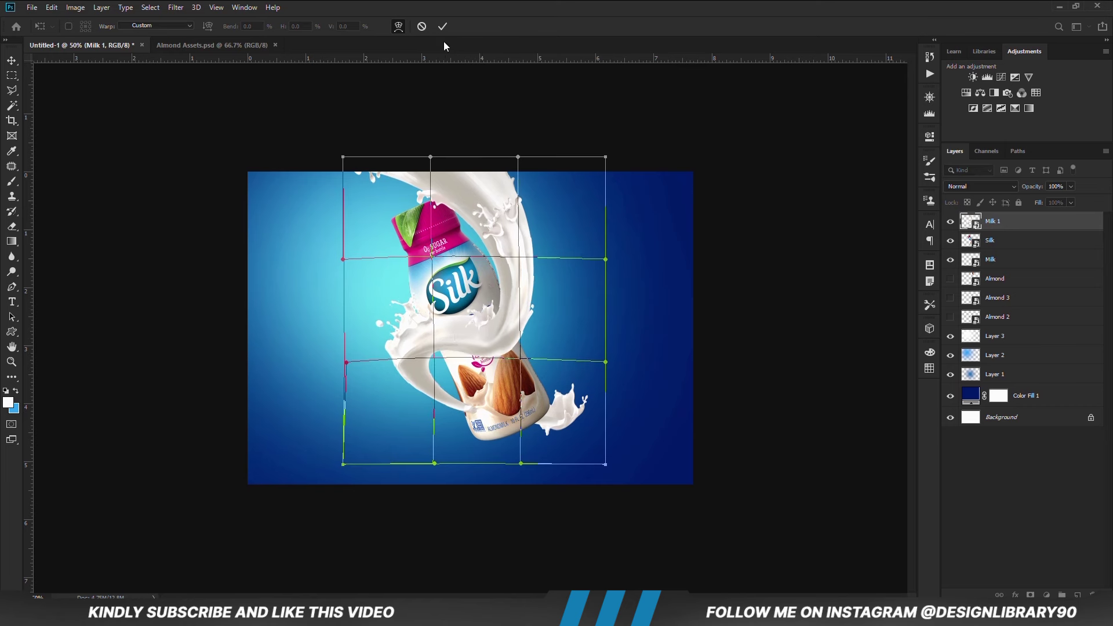
left_click(442, 26)
Nudge the warped Milk 1 splash to the right and slightly up over the bottle, and deselect it
key("Right")
key("Right")
key("Right")
key("Right")
key("Right")
key("Right")
key("Right")
key("Right")
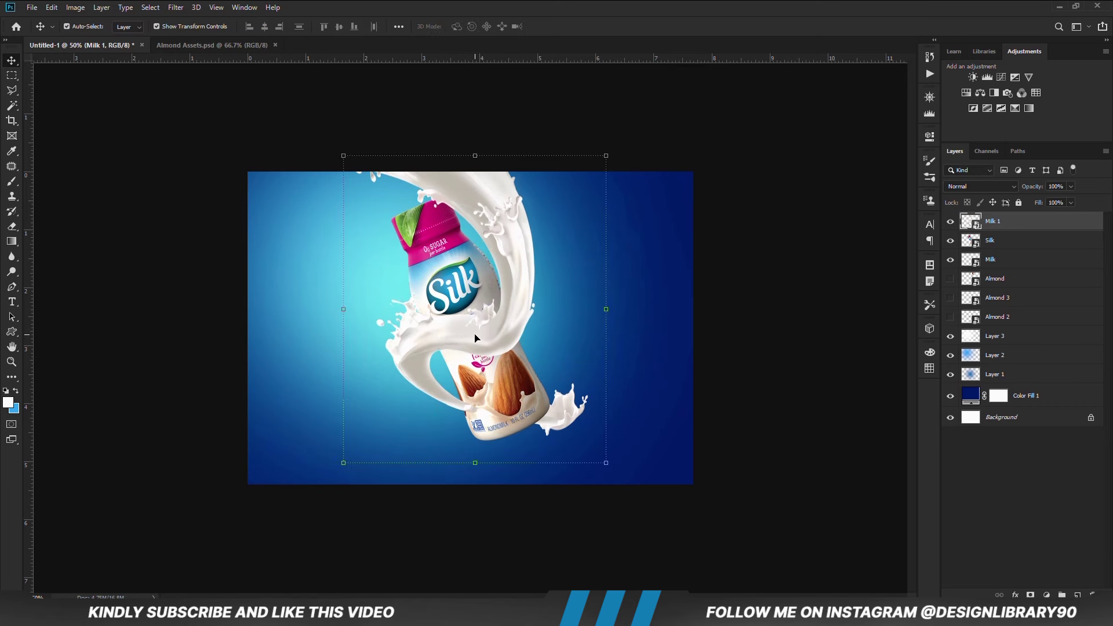
key("Up")
key("Up")
key("Up")
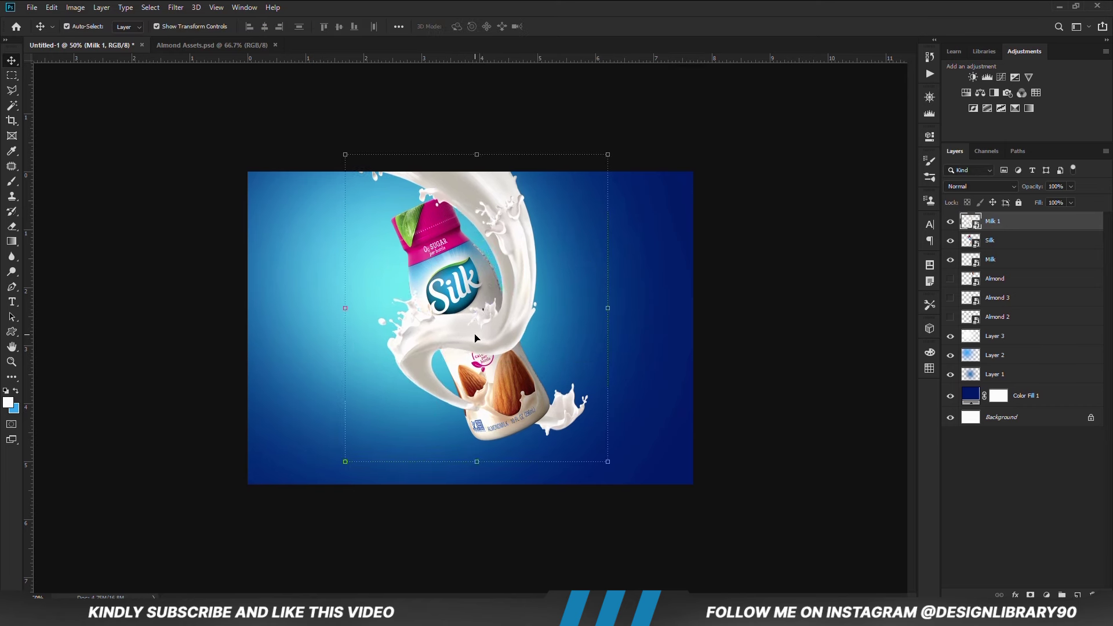
key("Right")
key("Right")
key("Right")
key("Right")
key("Right")
key("Right")
key("Right")
key("Right")
key("Right")
key("Right")
key("Right")
key("Right")
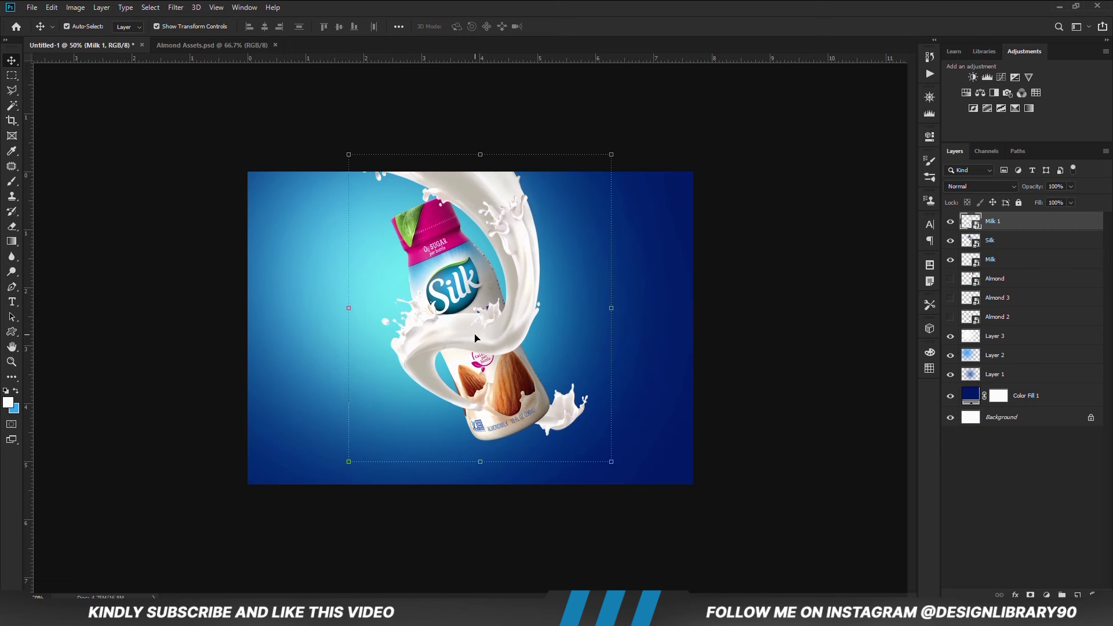
left_click(753, 434)
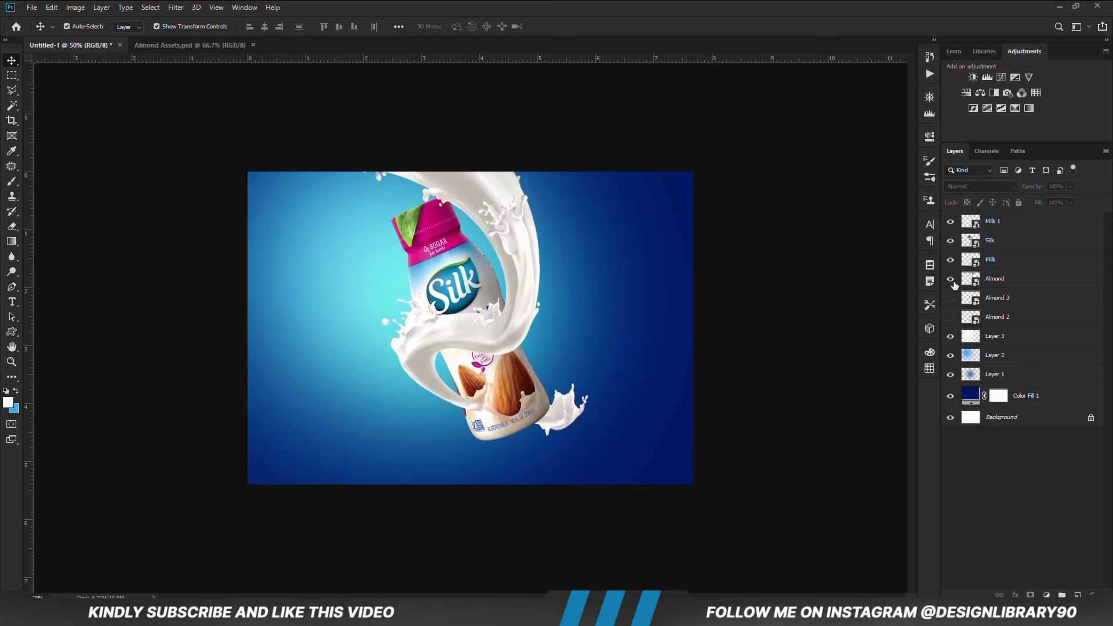
Bring the Almond layer to the top, move it across the milk swirl's upper right side and scale it to 93.69%
left_click_drag(1002, 285, 1003, 222)
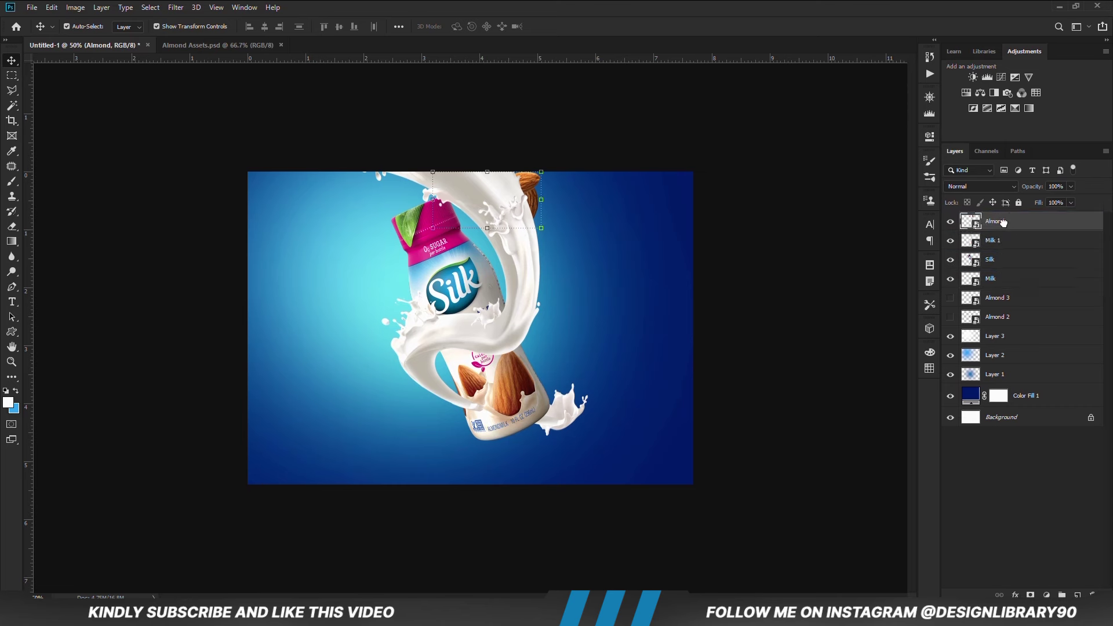
left_click_drag(523, 193, 584, 234)
key("ctrl+t")
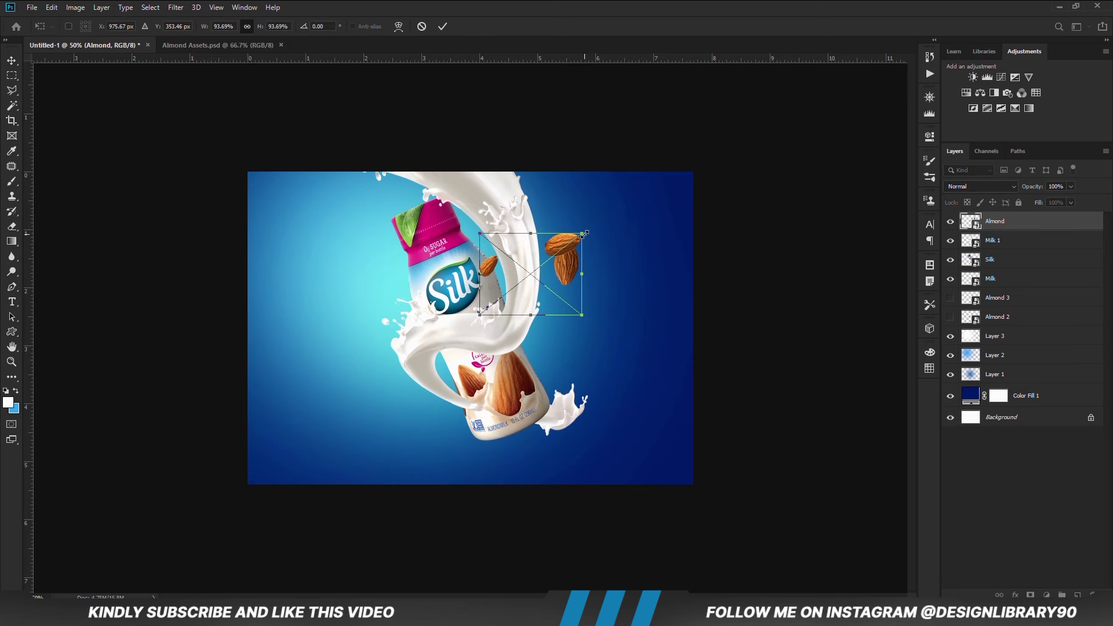
key("Return")
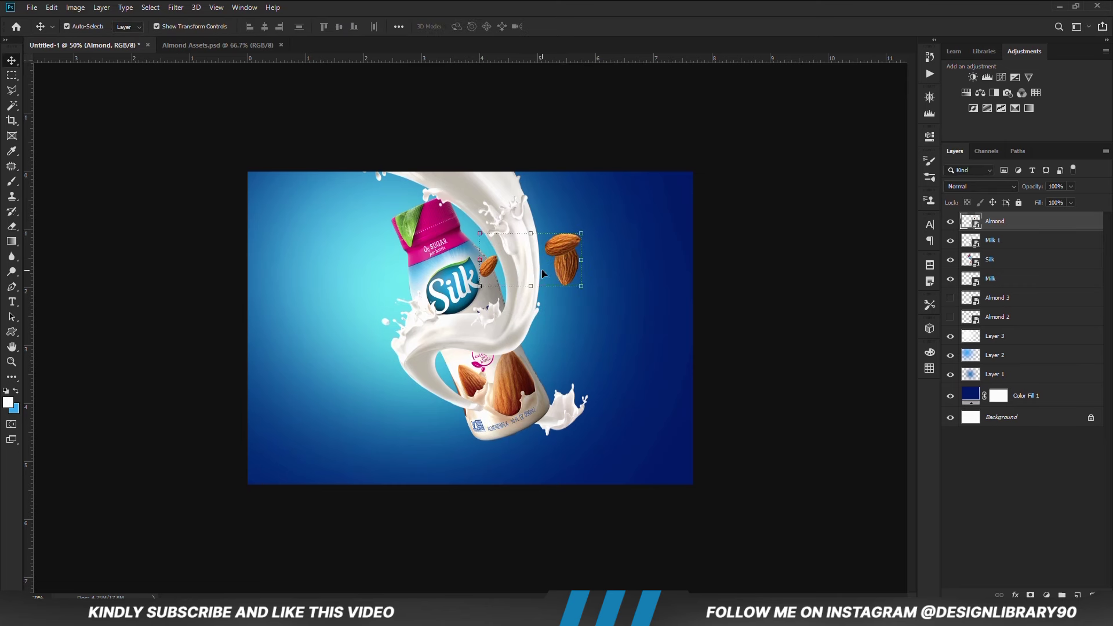
key("Down")
left_click(767, 294)
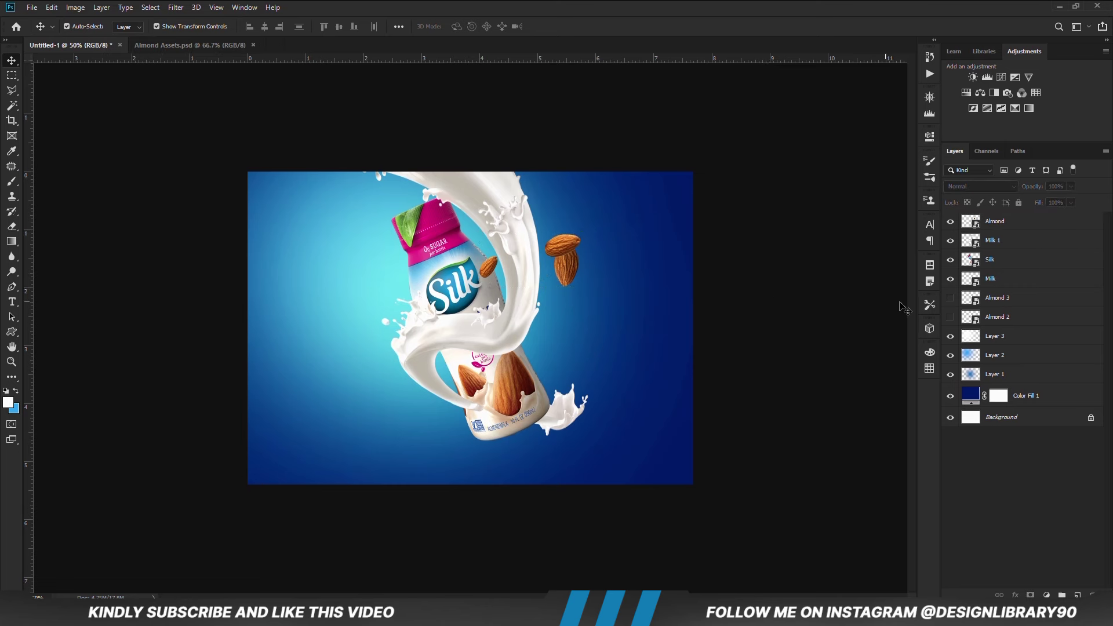
Show the Almond 3 and Almond 2 layers and move both to the top of the layer stack
left_click(1025, 297)
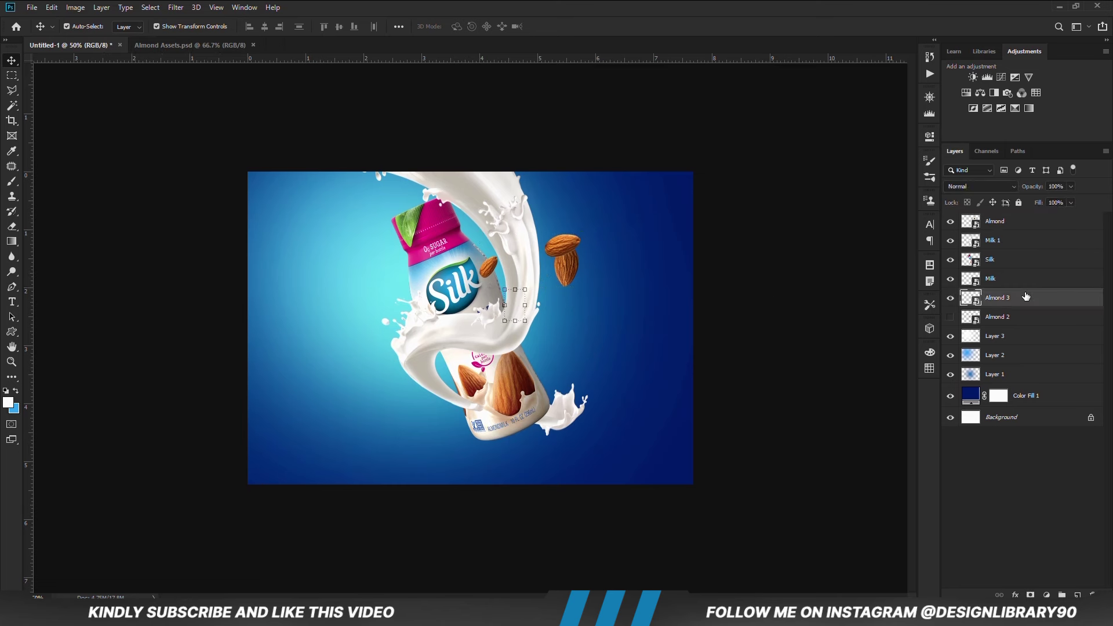
left_click(950, 317)
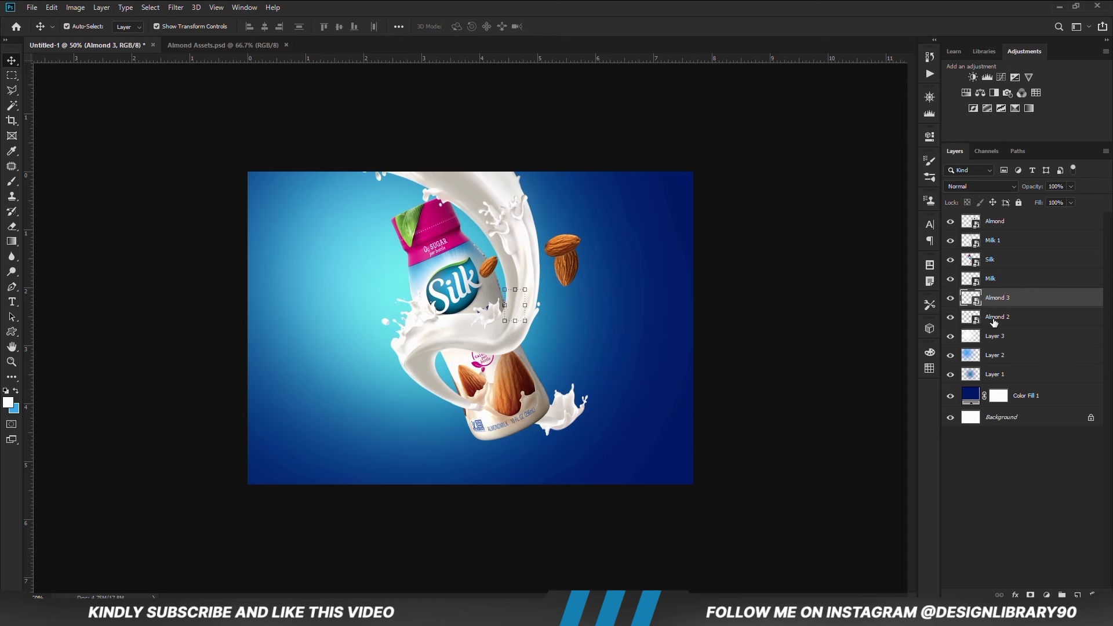
left_click(997, 315, "shift")
left_click_drag(1004, 314, 1004, 221)
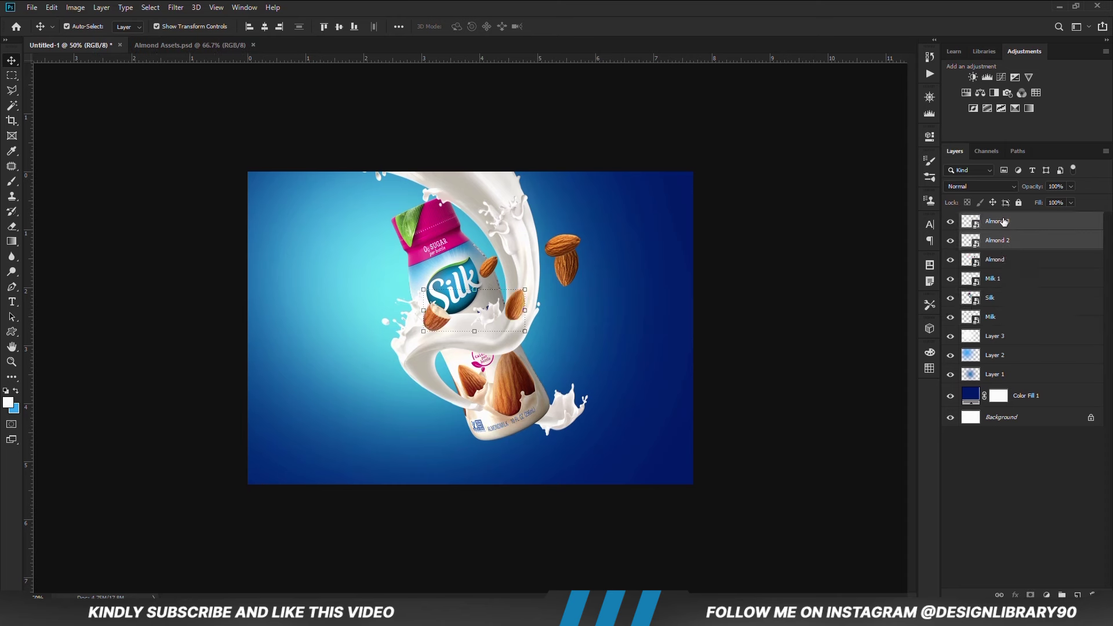
Move Almond 3 to the empty area at the bottle's lower left, and move Almond 2 right of the bottle, scaled to 92.74%
left_click(720, 317)
left_click_drag(513, 305, 326, 381)
left_click(434, 315)
left_click_drag(424, 317, 552, 329)
key("ctrl+z")
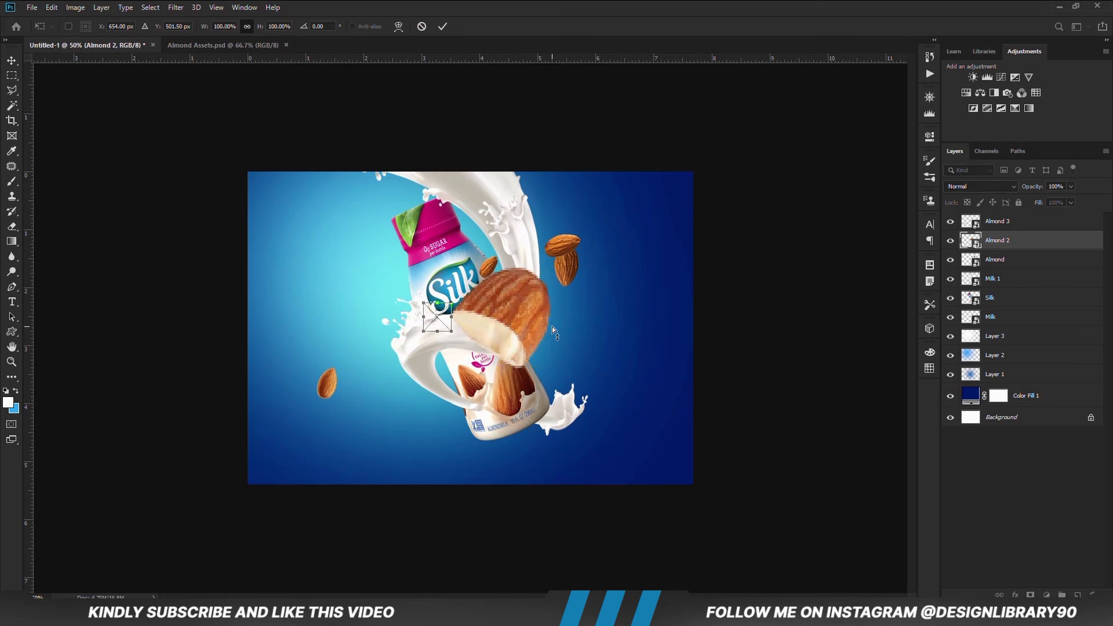
left_click_drag(439, 326, 578, 367)
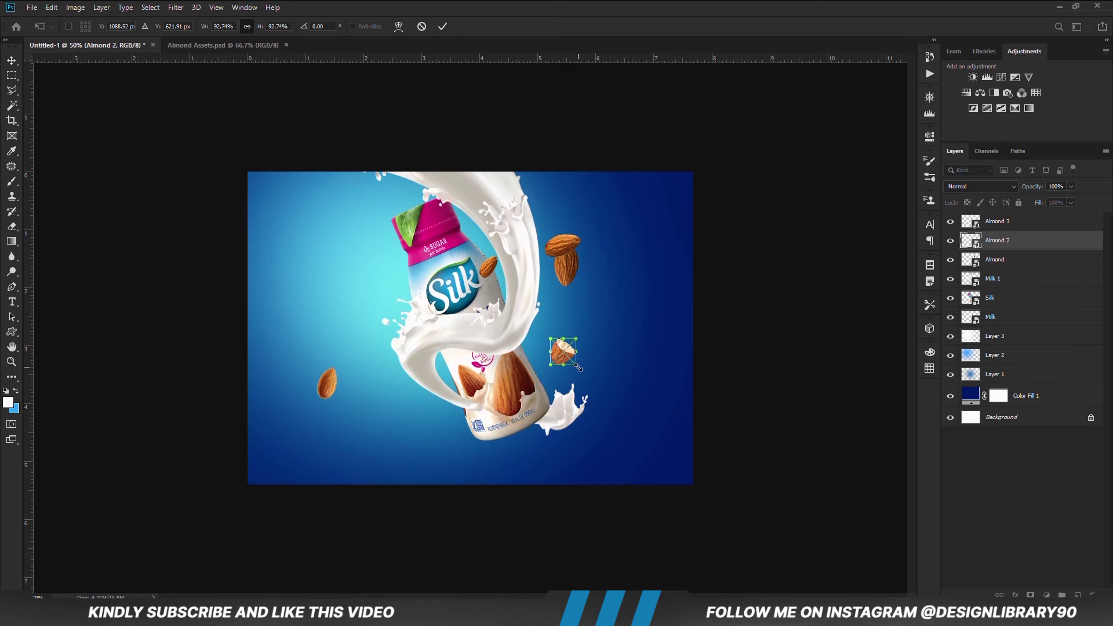
key("Return")
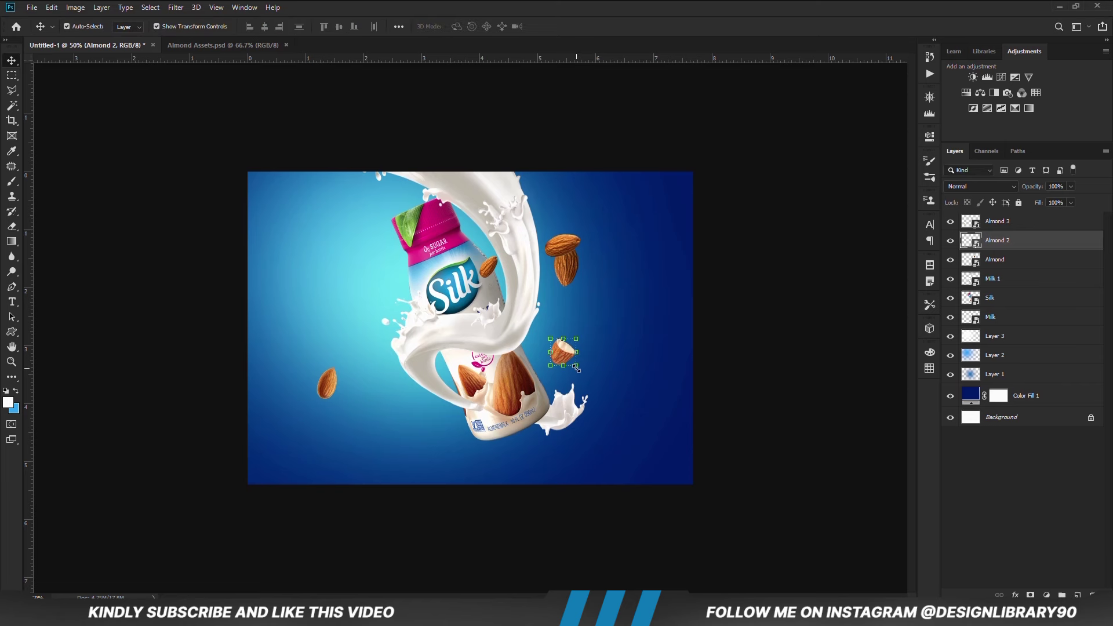
Duplicate Almond 3 and place the copy left of the bottle cap, scaled to 82.74% and rotated 31.34°
left_click(328, 395)
key("ctrl+j")
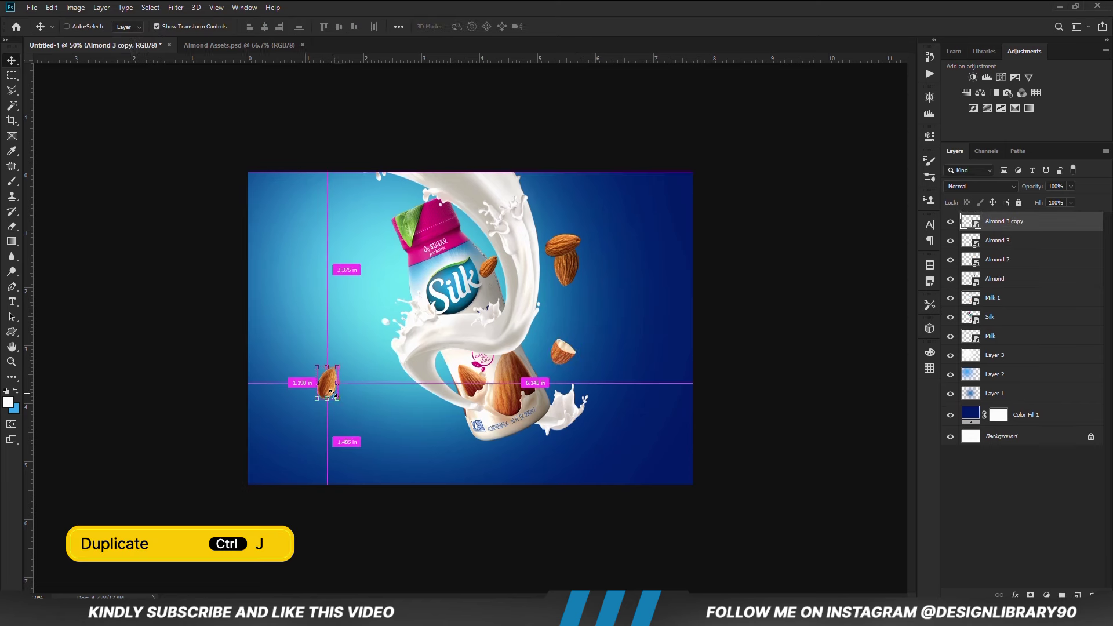
left_click_drag(333, 395, 370, 258)
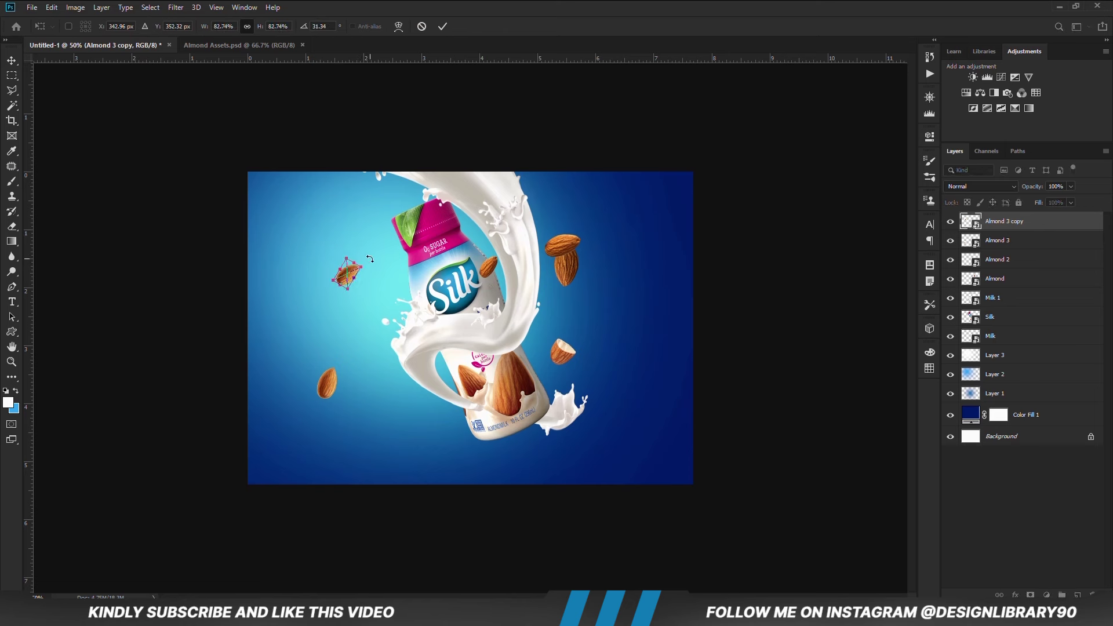
double_click(356, 271)
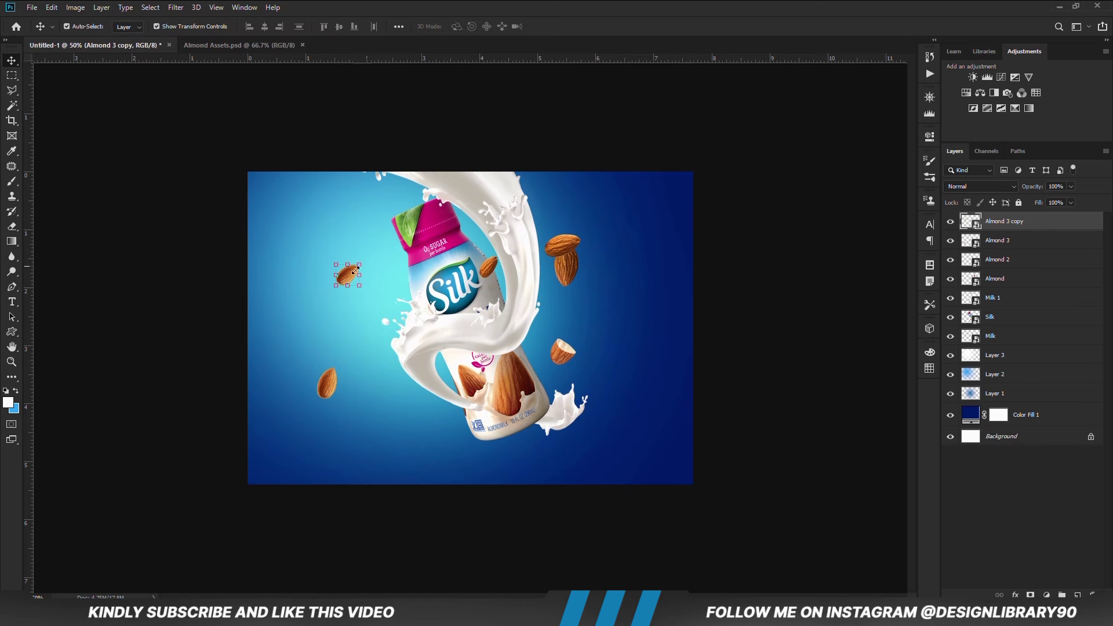
Nudge Almond 3 slightly up and inward, and place a smaller, rotated duplicate of it below the milk swirl's lower left curve
left_click(326, 394)
left_click_drag(326, 390, 339, 382)
key("ctrl+j")
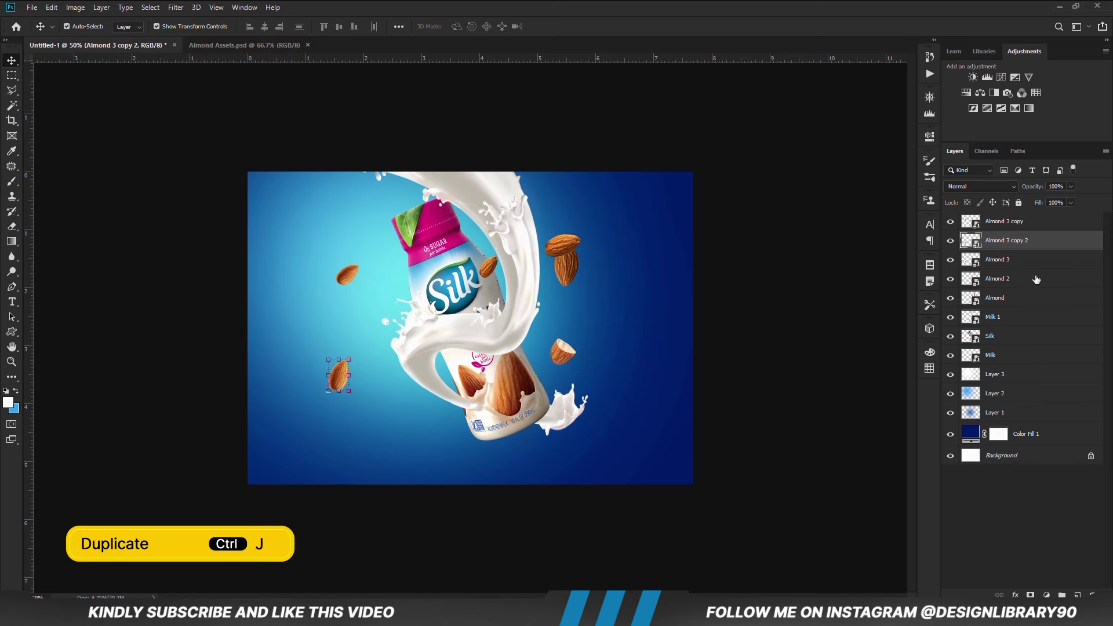
left_click_drag(328, 378, 370, 425)
key("Return")
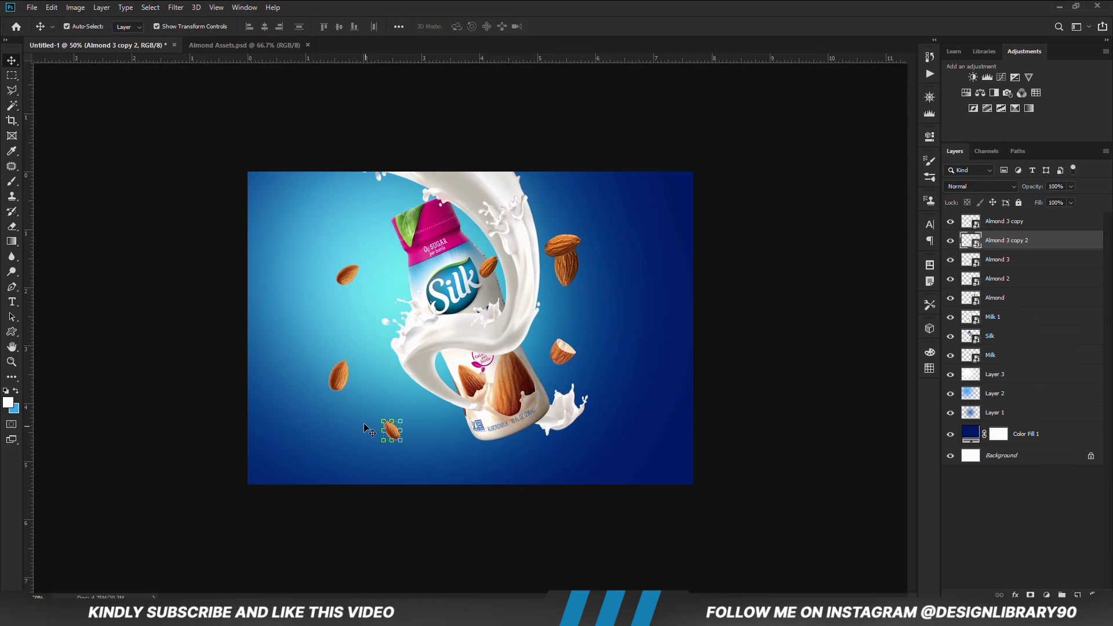
left_click_drag(395, 434, 397, 426)
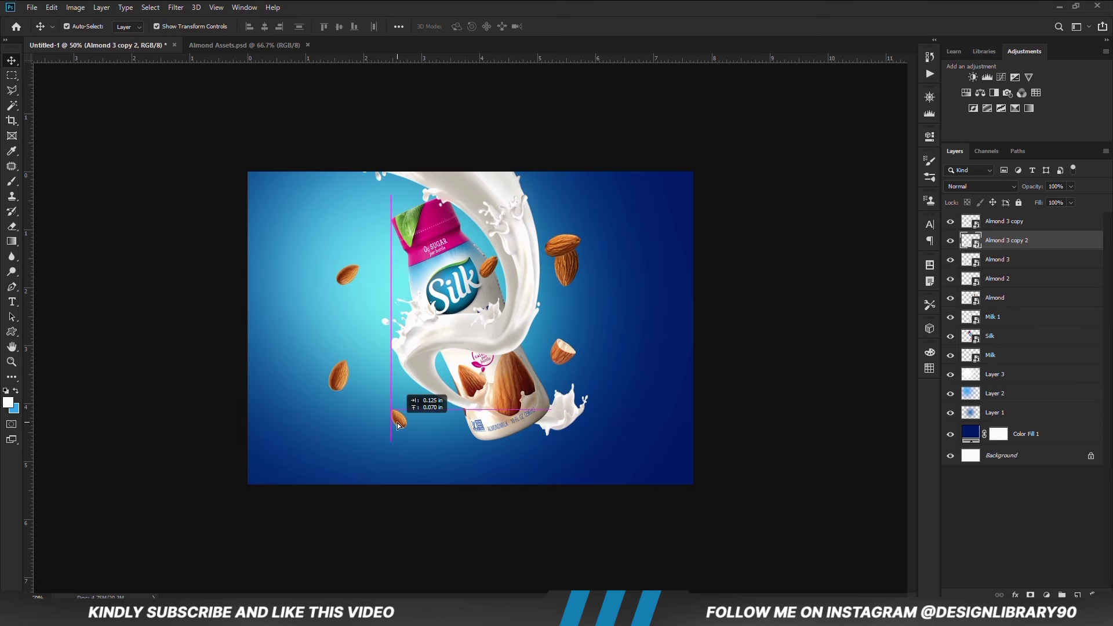
Place another smaller, rotated duplicate of Almond 3 beside the milk splash's left droplets, and nudge the upper left almond up
left_click(341, 379)
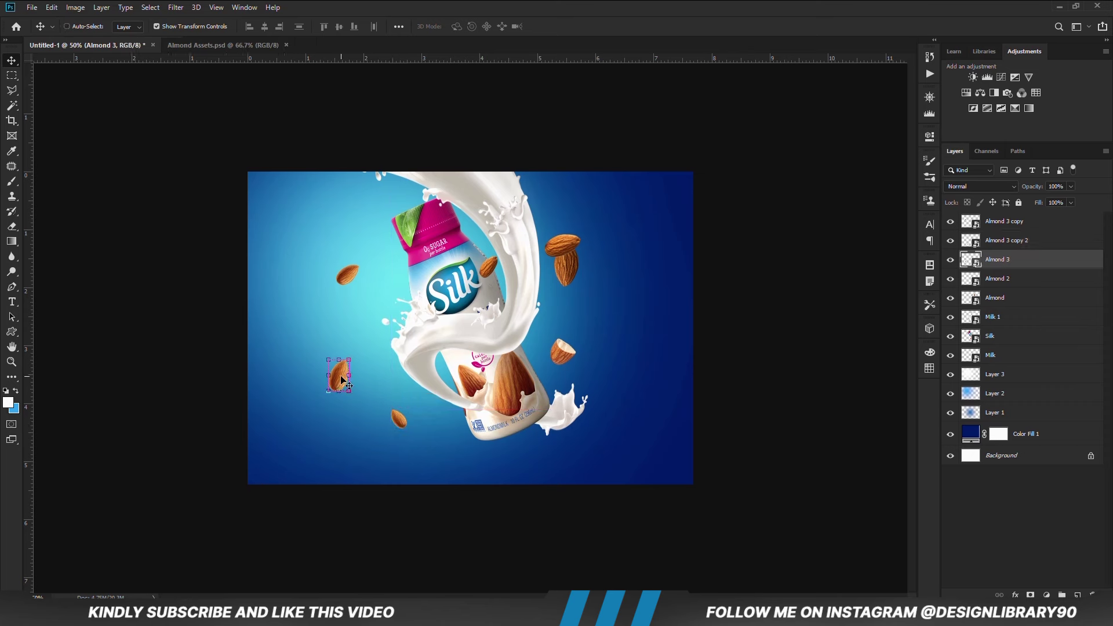
key("ctrl+j")
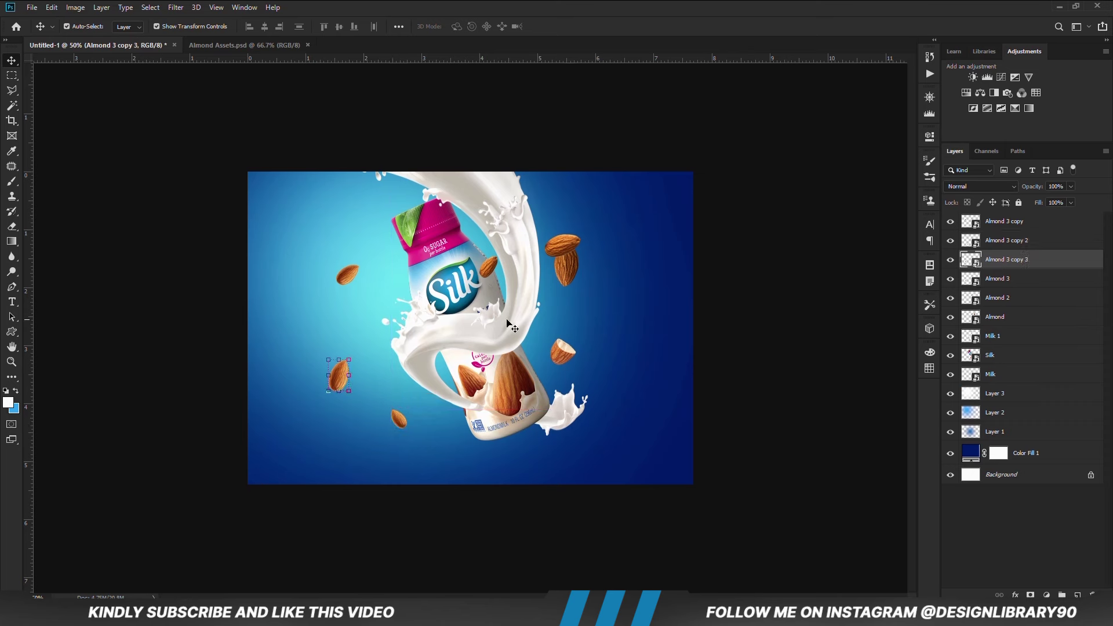
left_click_drag(335, 379, 372, 299)
key("ctrl+t")
key("Return")
left_click_drag(358, 331, 353, 264)
Duplicate the small almond beside the splash, place it between Almond 3 and the swirl's lower curve, and rotate it 90° clockwise
left_click(374, 307)
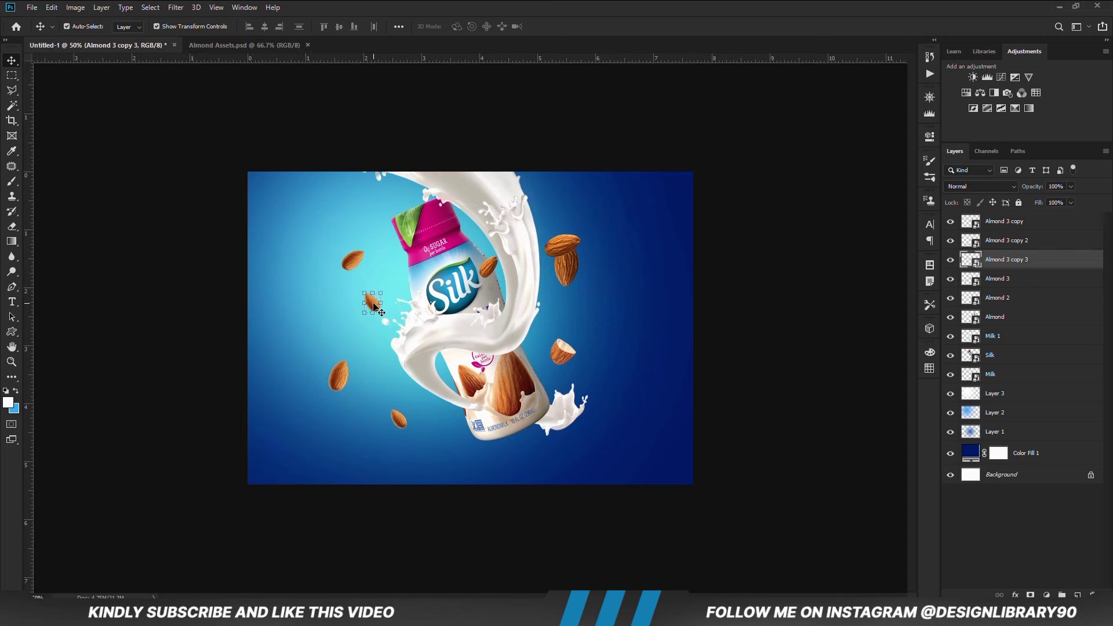
left_click_drag(374, 307, 347, 387)
key("Return")
key("ctrl+plus")
key("ctrl+t")
right_click(346, 387)
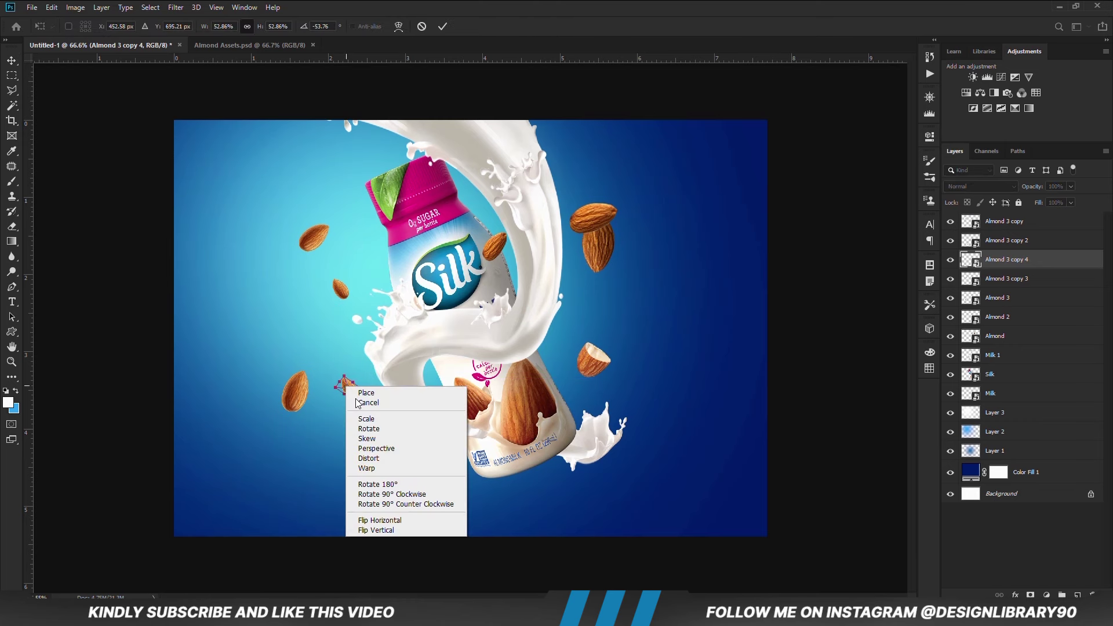
left_click(383, 494)
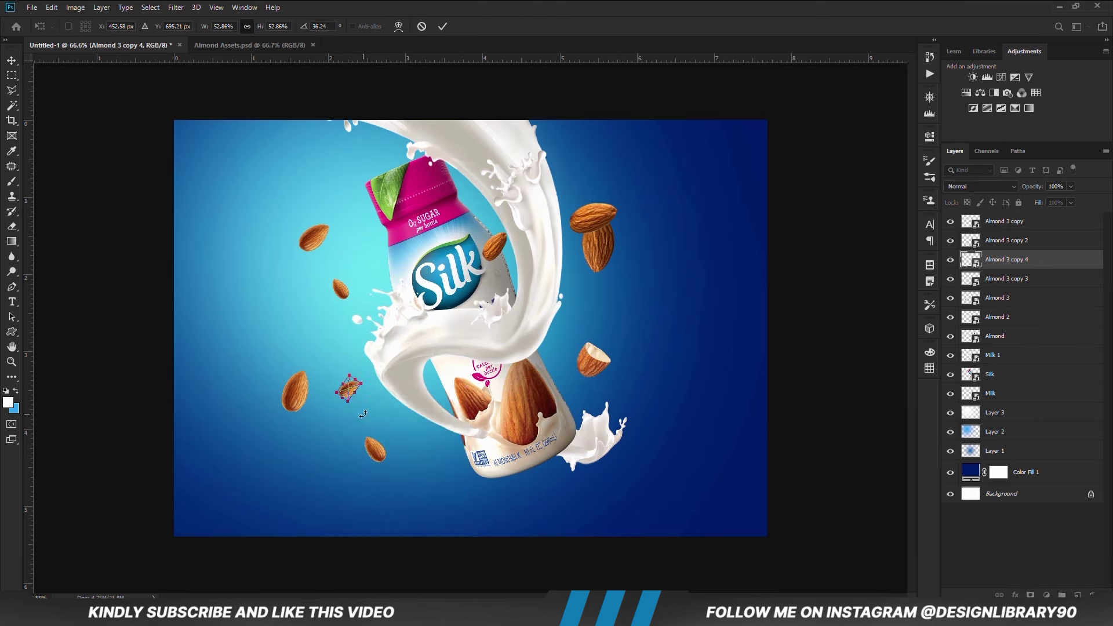
key("Return")
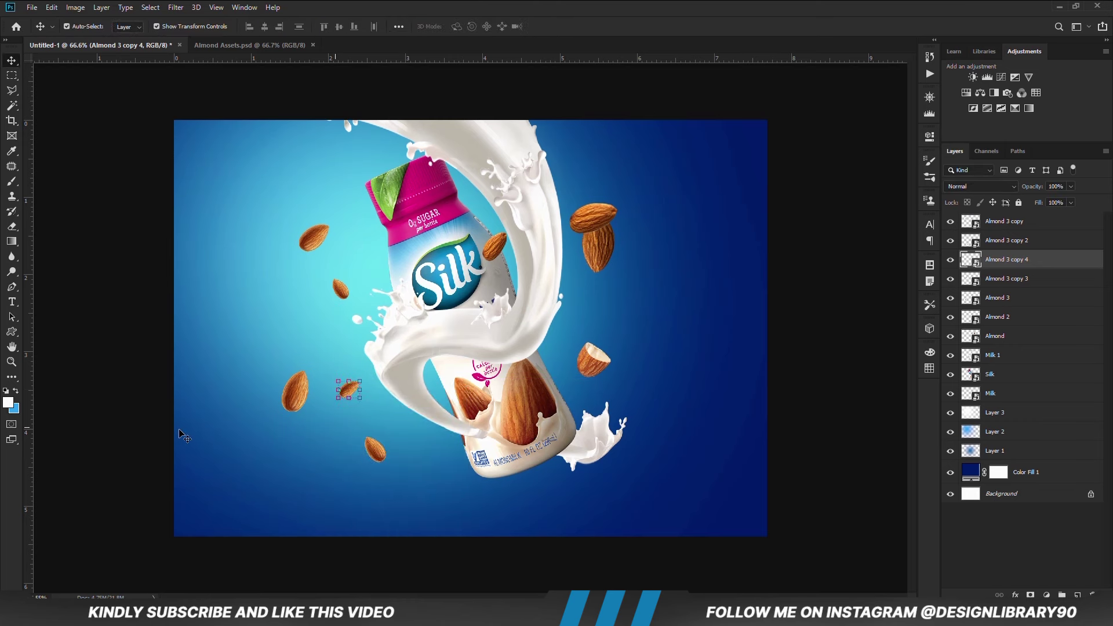
left_click(168, 432)
key("ctrl+minus")
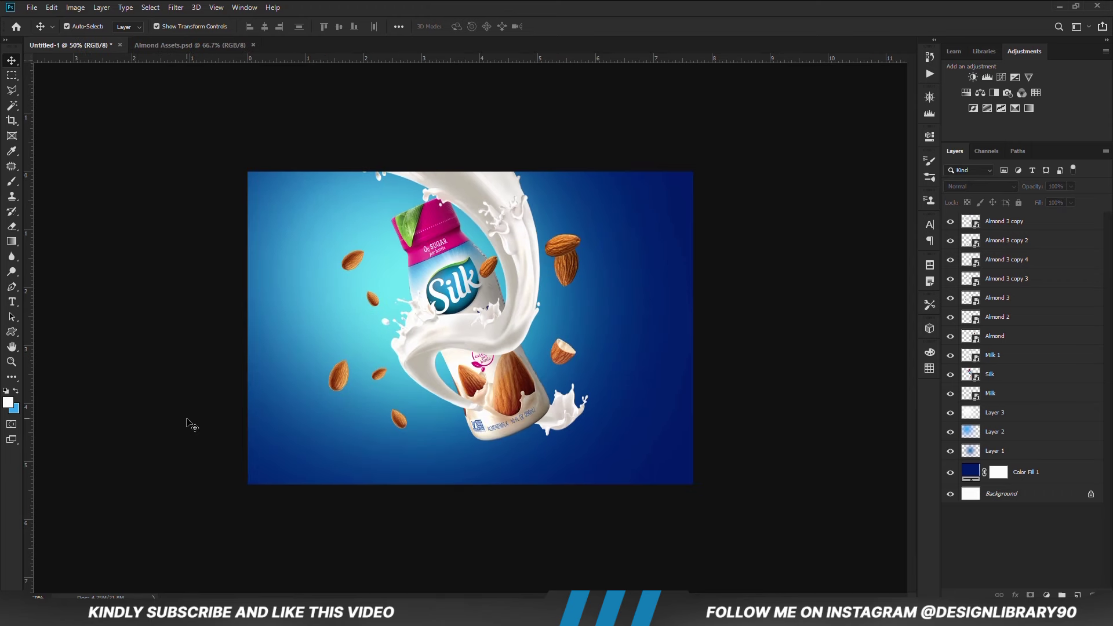
Duplicate the Almond 3 copy 4 layer and place the rotated copy right of the milk swirl, just above the cut almond
left_click(380, 378)
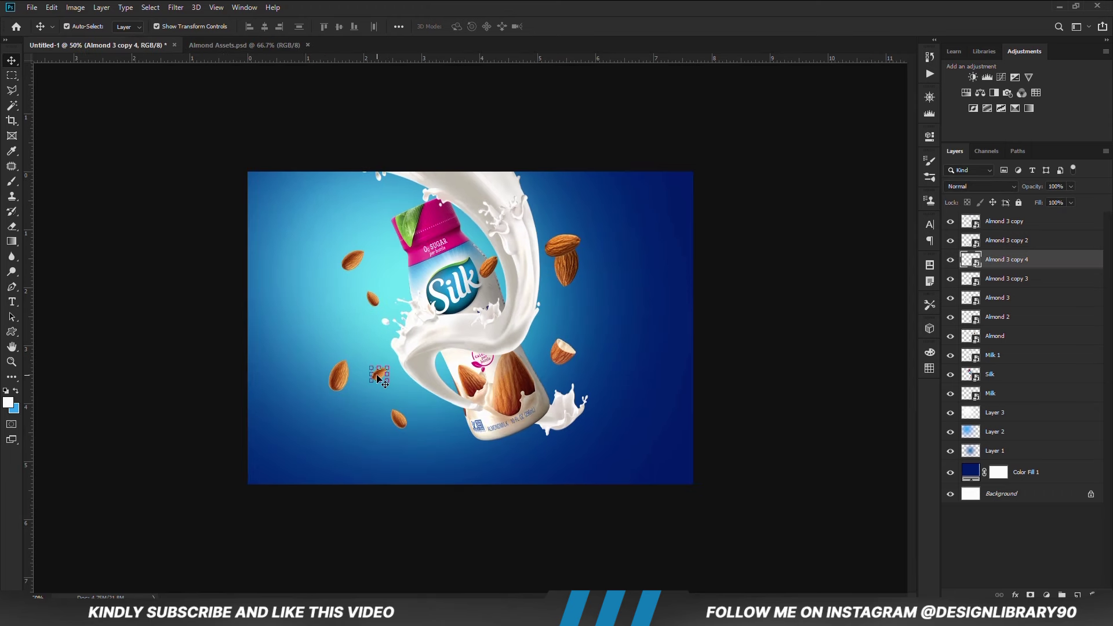
key("ctrl+j")
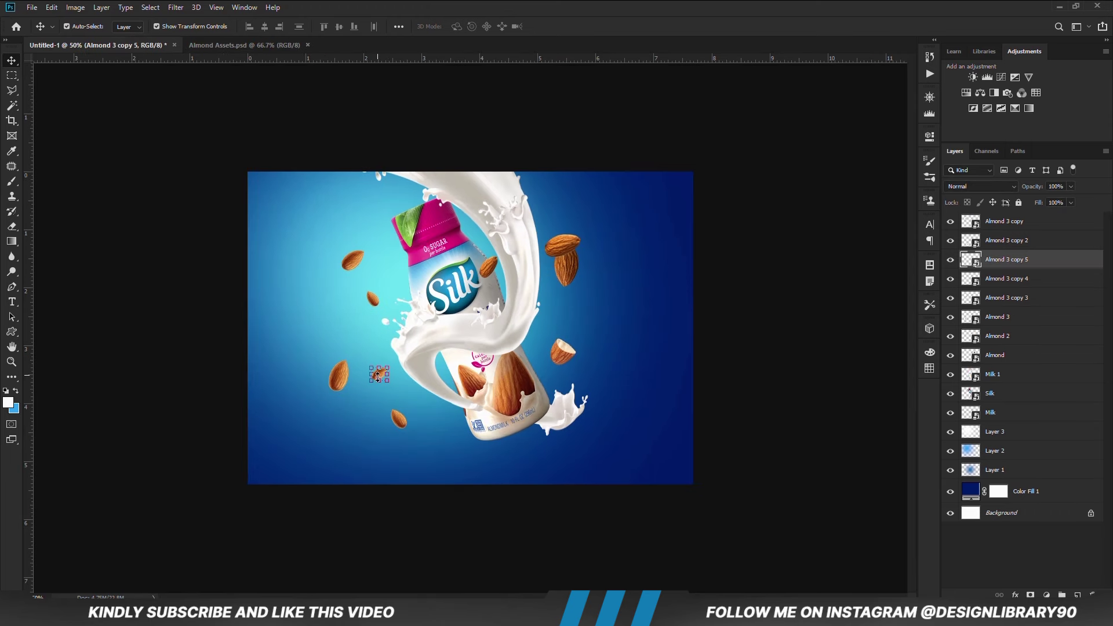
key("ctrl+plus")
left_click_drag(346, 391, 603, 334)
key("ctrl+t")
key("Return")
left_click(804, 355)
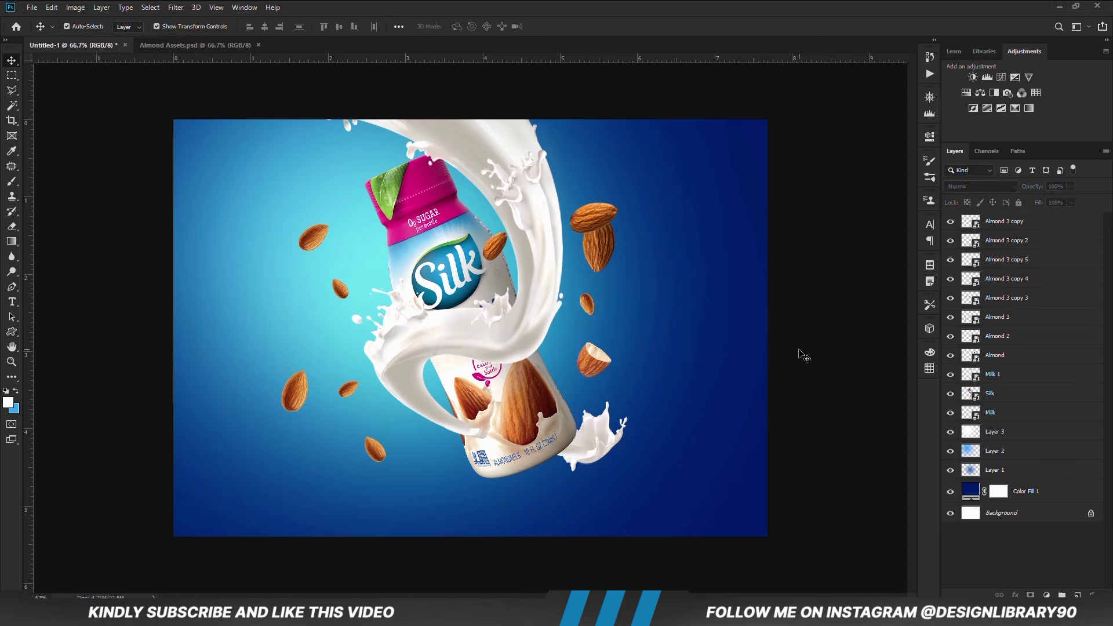
key("ctrl+minus")
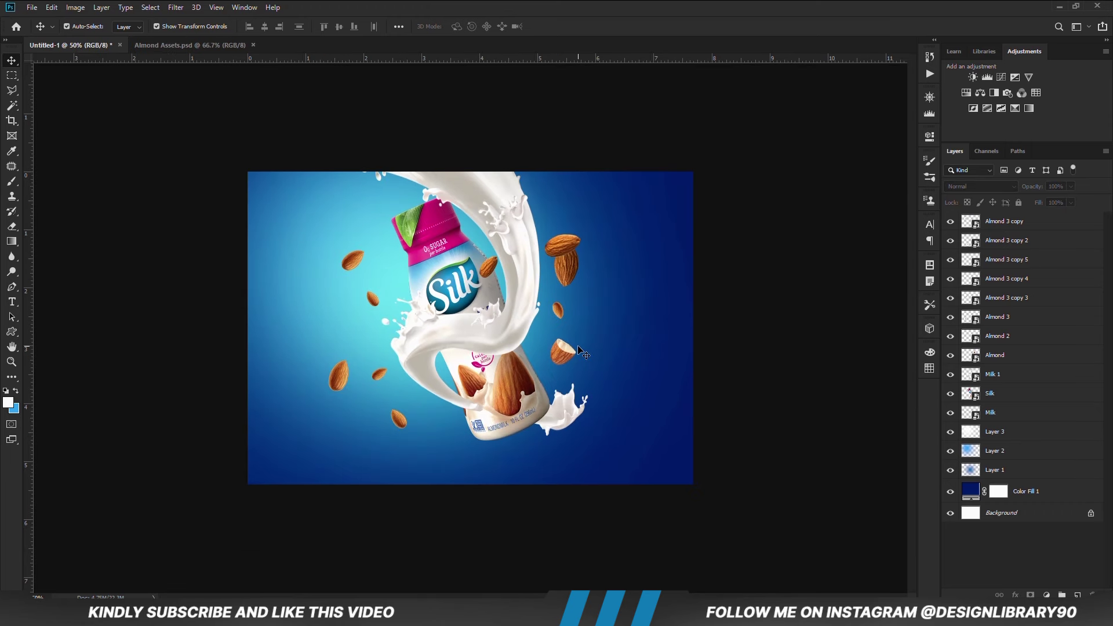
left_click(559, 314, "ctrl")
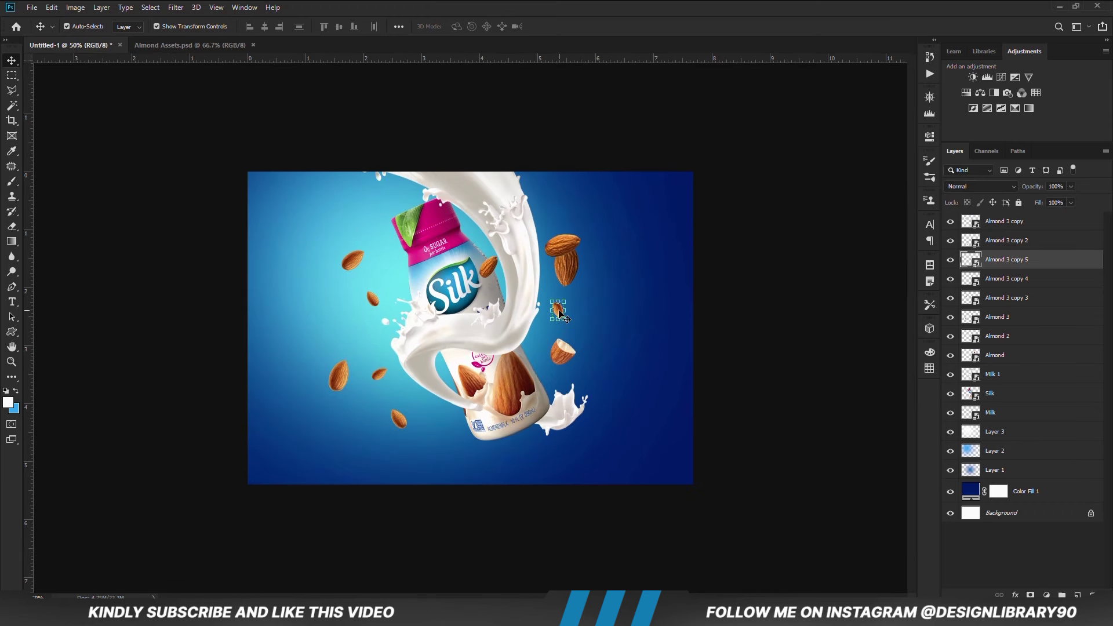
left_click(766, 303)
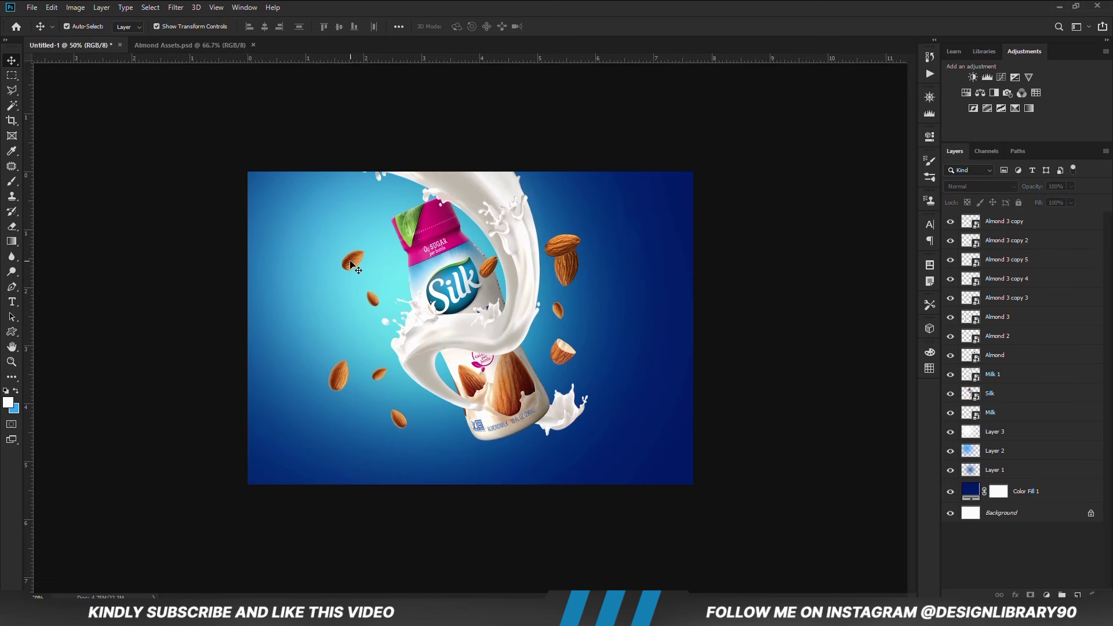
Duplicate the upper left almond and place the copy over the cap's lower left edge, scaled to 87.32% and rotated to 0.72°
left_click(352, 265, "ctrl")
key("ctrl+j")
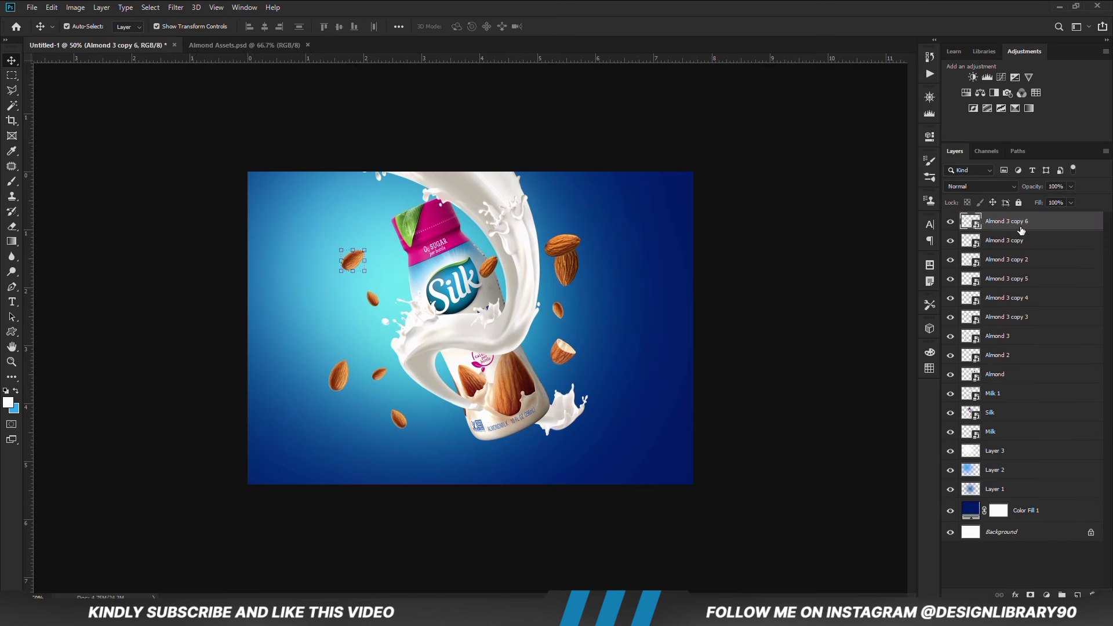
left_click_drag(356, 264, 388, 269)
key("ctrl+t")
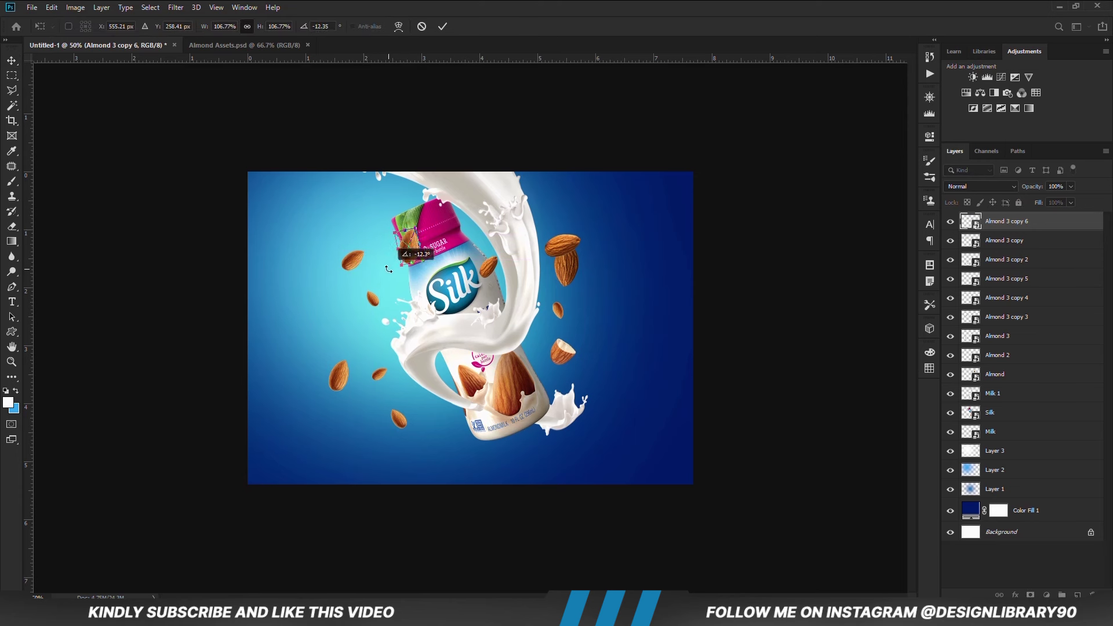
left_click_drag(415, 228, 426, 223)
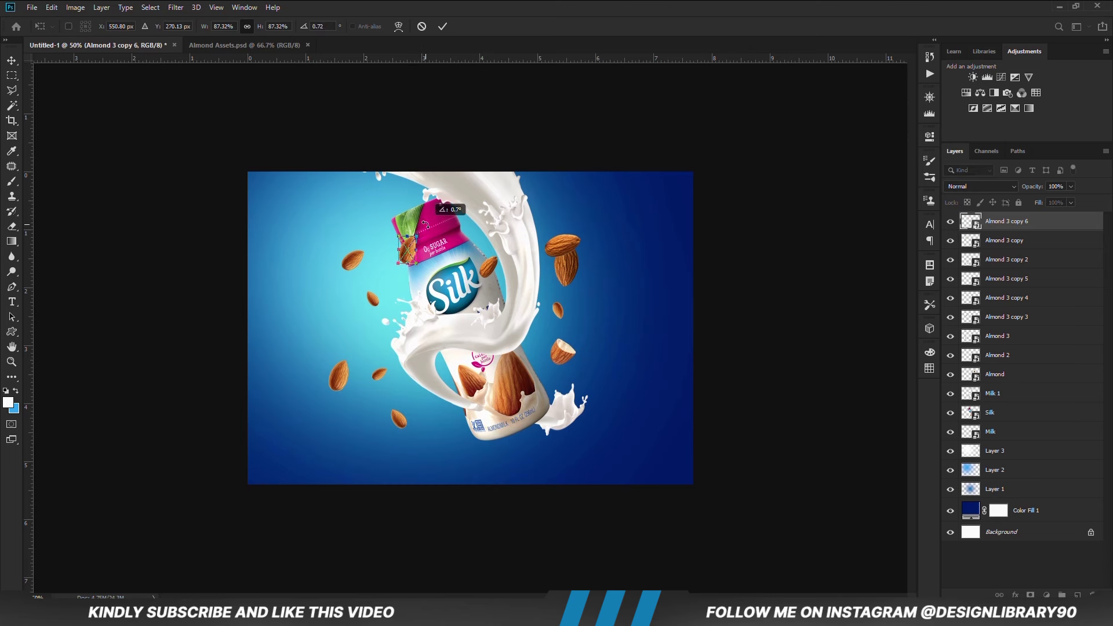
key("Return")
left_click(164, 322)
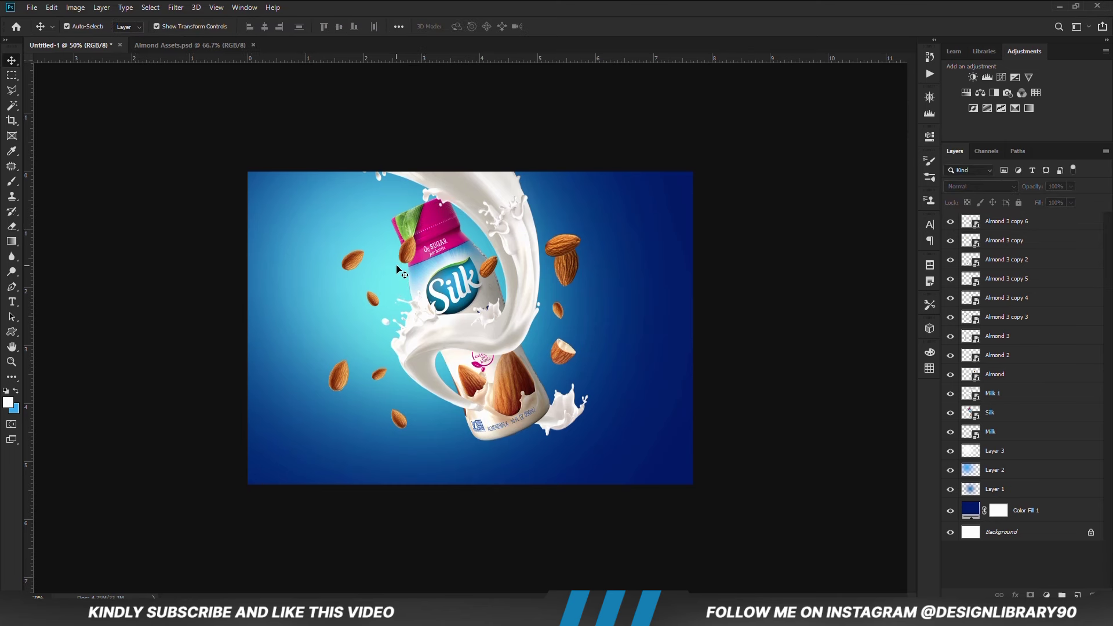
left_click(413, 258)
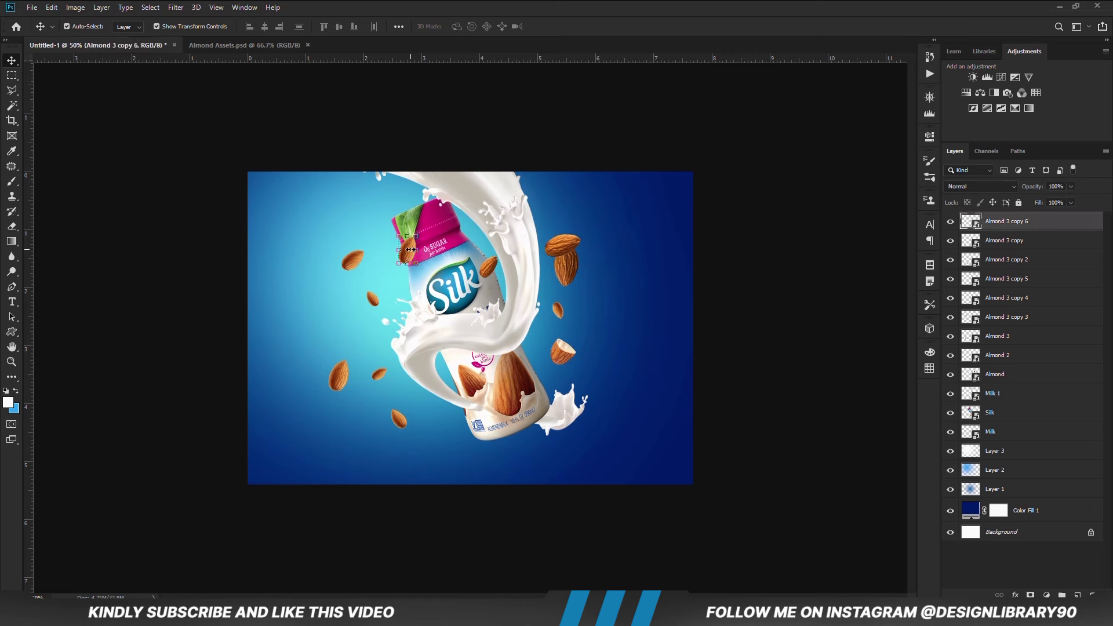
left_click(381, 137)
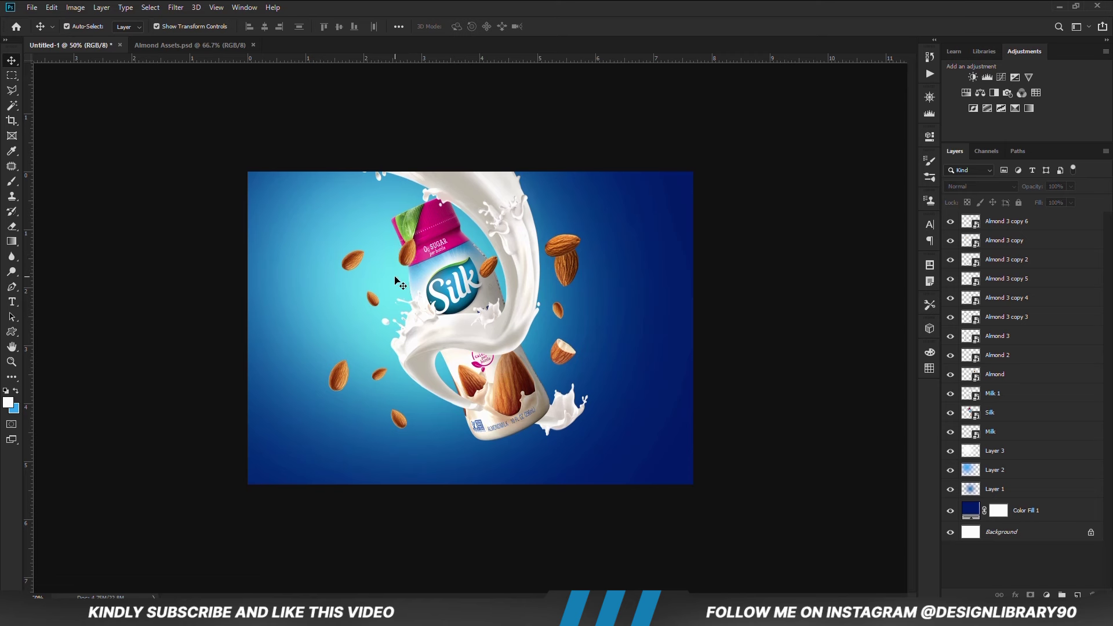
Lower the Milk 1 layer's opacity to 34% and add a layer mask to it
left_click(487, 338)
left_click(950, 396)
left_click(951, 396)
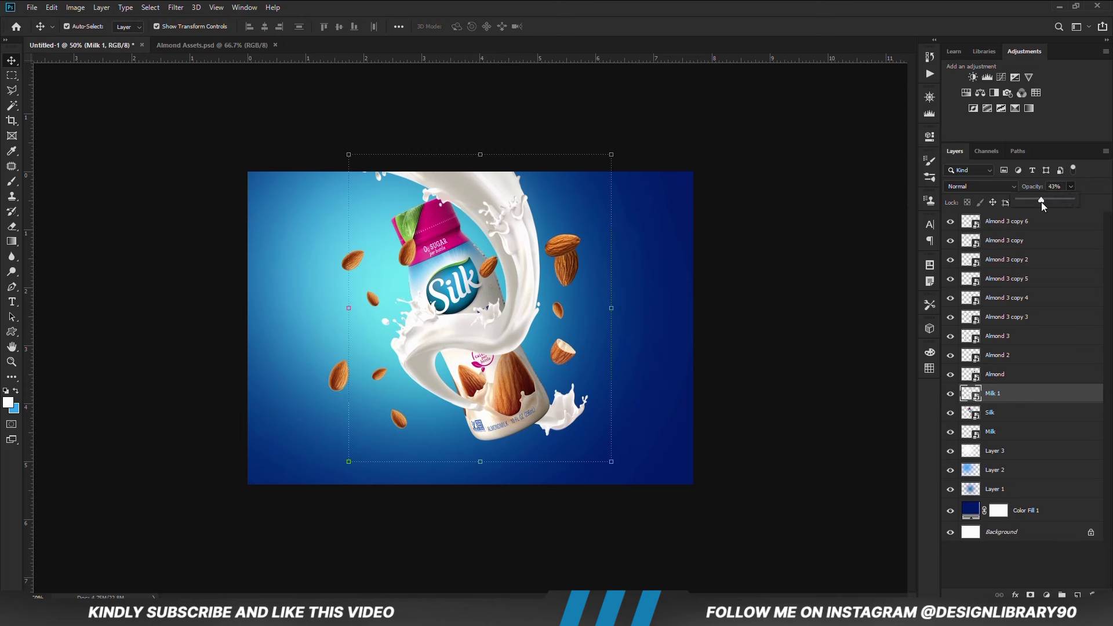
left_click(1026, 397)
left_click(1030, 595)
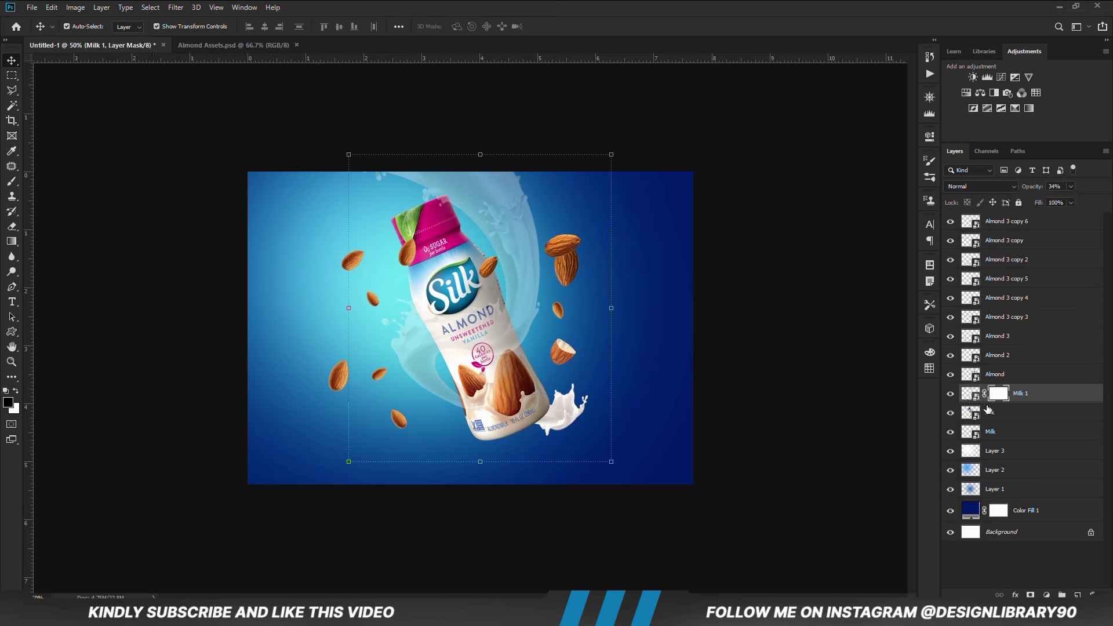
Draw a closed Pen path along the bottle's lower left edge and across its front, enclosing the splash tail that overlaps the bottle
left_click(11, 287)
right_click(12, 287)
left_click(37, 287)
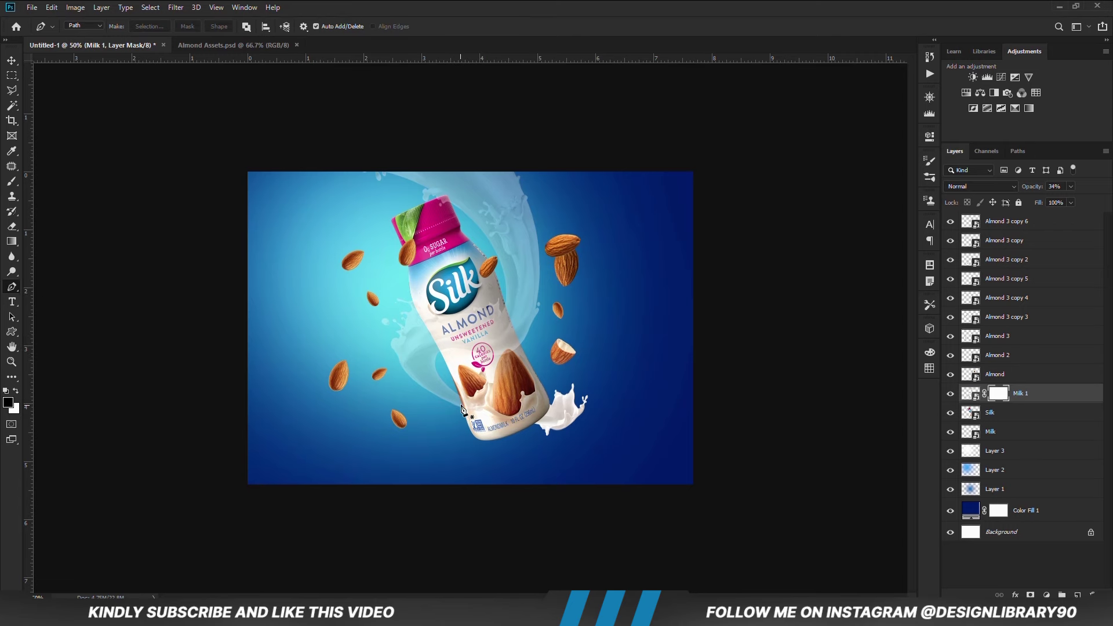
key("ctrl+plus")
key("ctrl+plus")
left_click(440, 444)
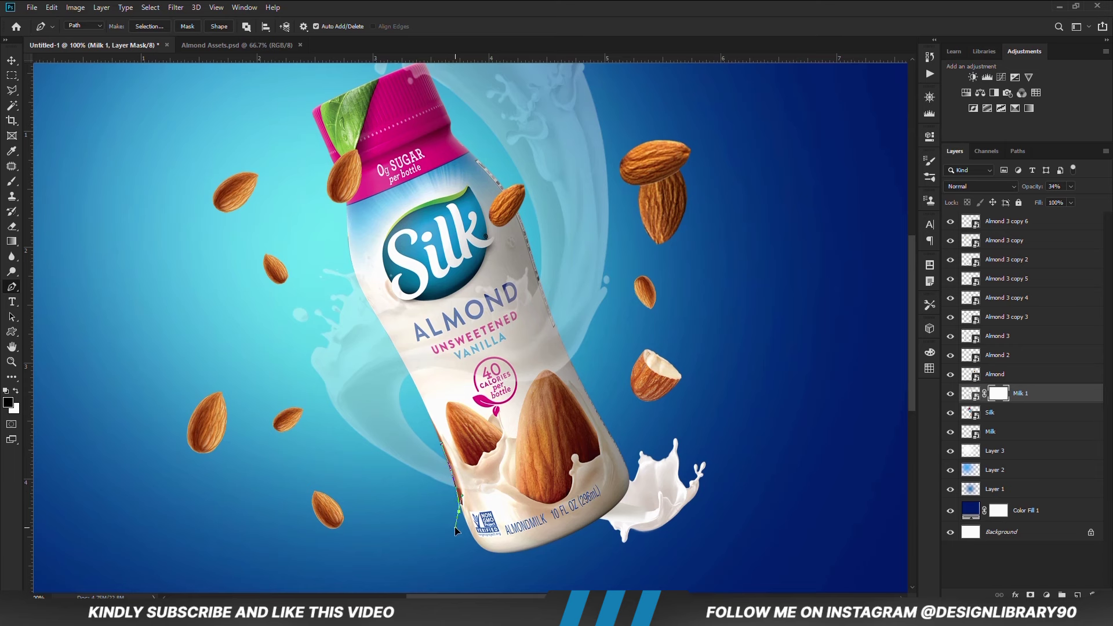
left_click(522, 542)
left_click(527, 454)
left_click(531, 412)
left_click(434, 405)
Convert the path to a selection, fill it with black on the Milk 1 mask, and deselect
key("ctrl+Return")
key("alt+BackSpace")
key("ctrl+d")
Restore the Milk 1 layer's opacity to 100% and reselect the layer with the Move tool
key("ctrl+minus")
key("ctrl+minus")
left_click_drag(1069, 200, 1104, 200)
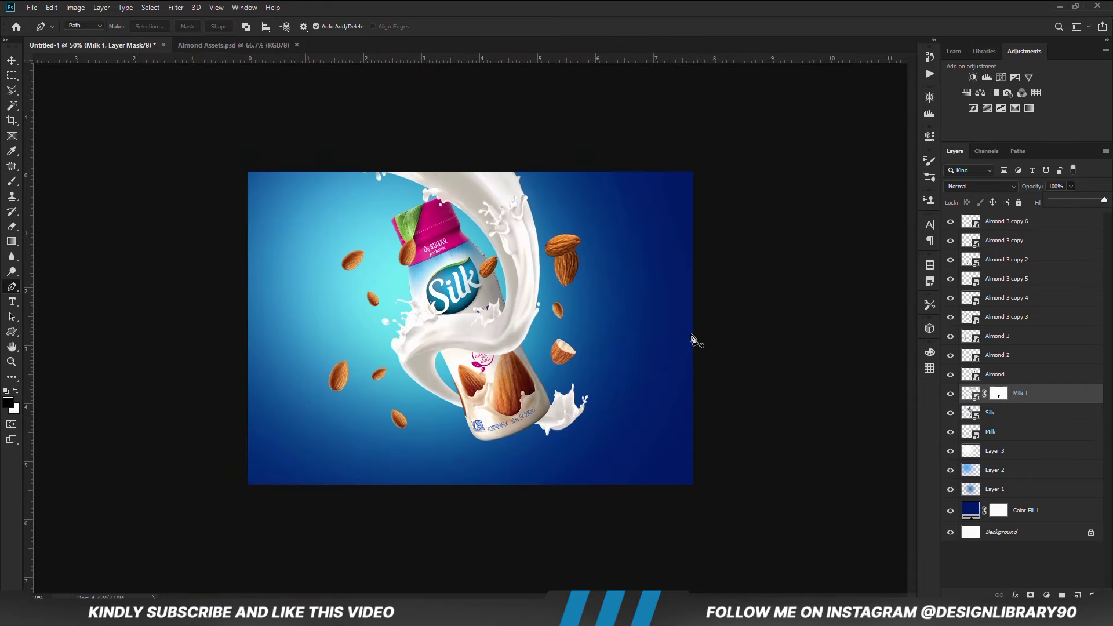
key("v")
left_click(744, 368)
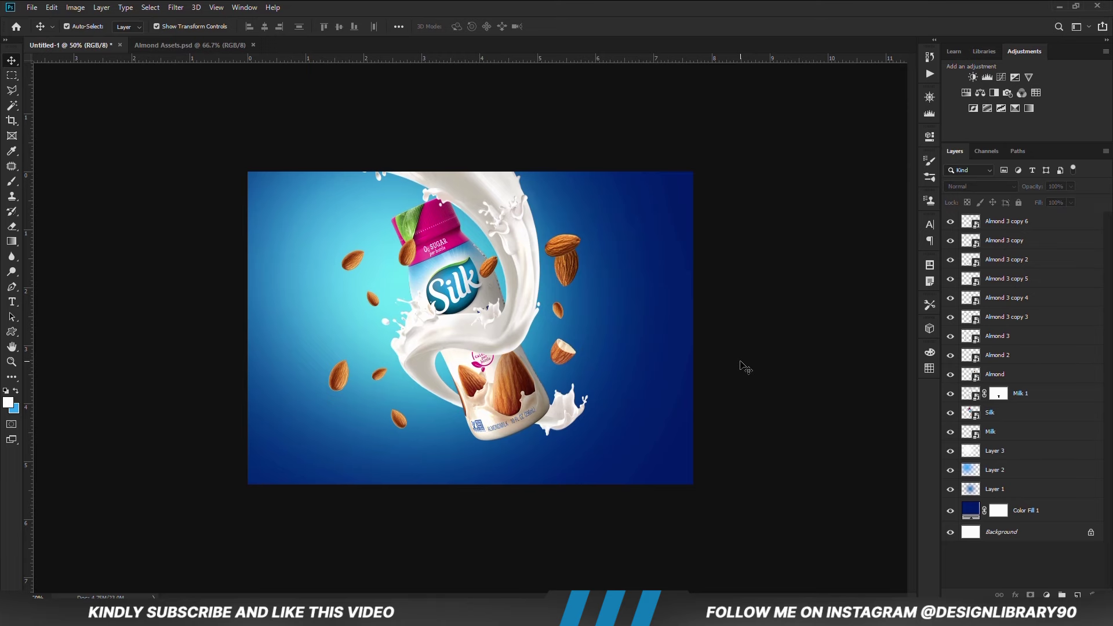
left_click(506, 346)
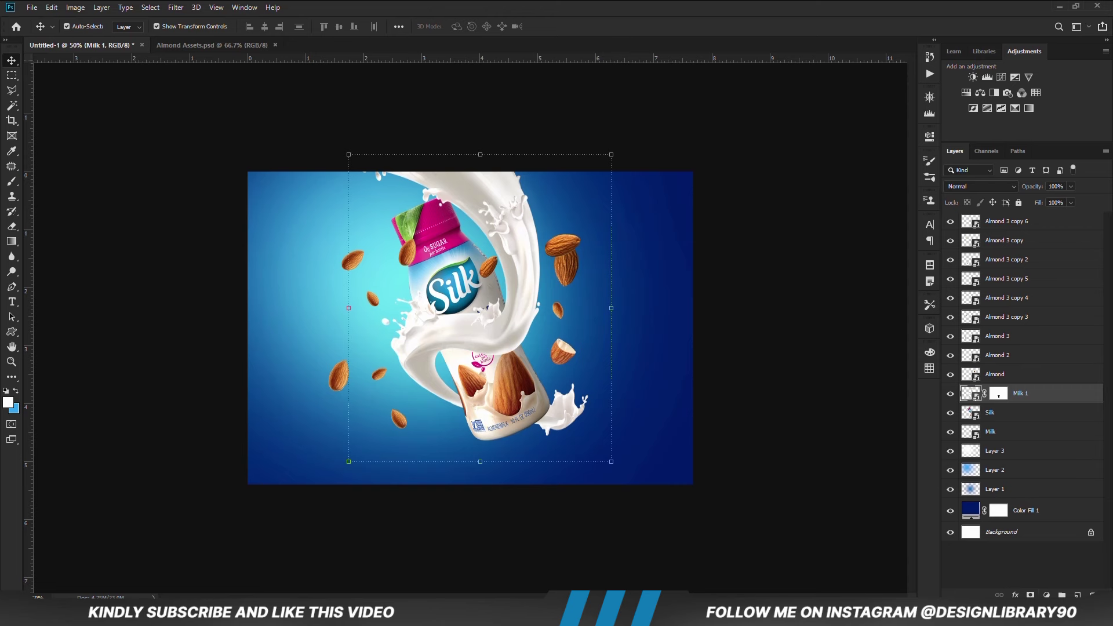
Add a Curves adjustment clipped to the Milk 1 layer, pull the curve down to darken the milk, and compare before and after
left_click(1046, 595)
left_click(802, 443)
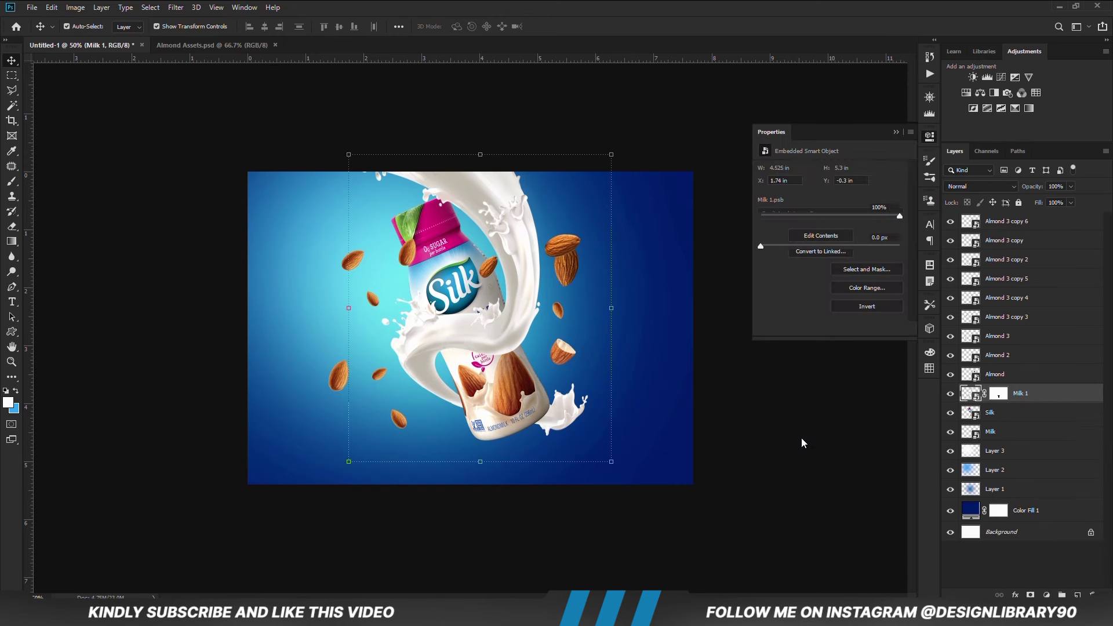
left_click(829, 328)
left_click_drag(806, 291, 811, 292)
left_click(859, 242)
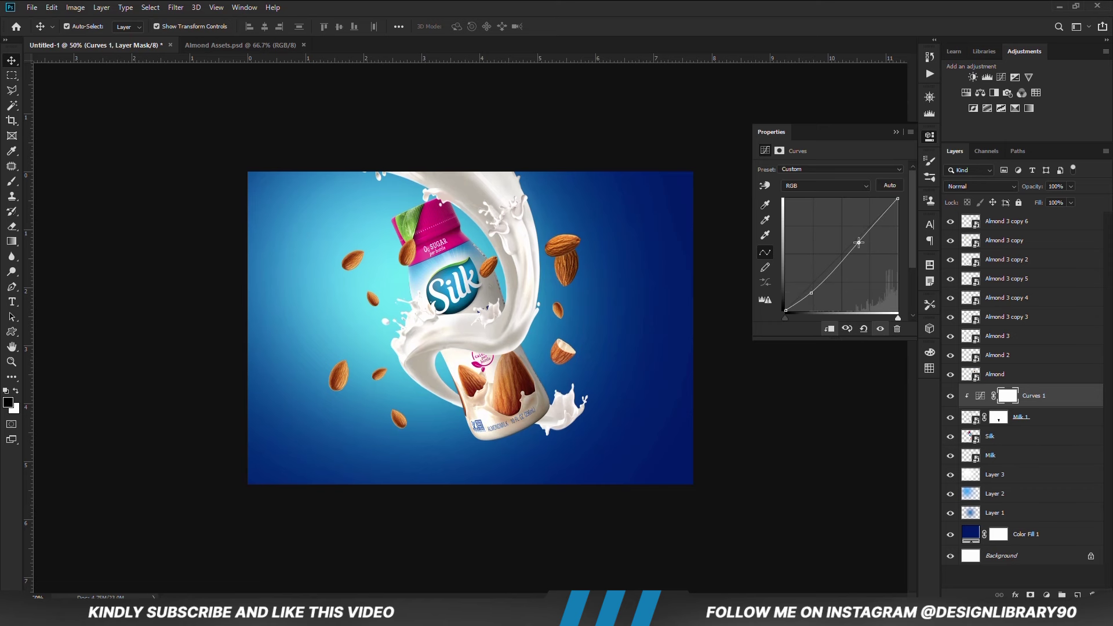
left_click_drag(859, 243, 859, 247)
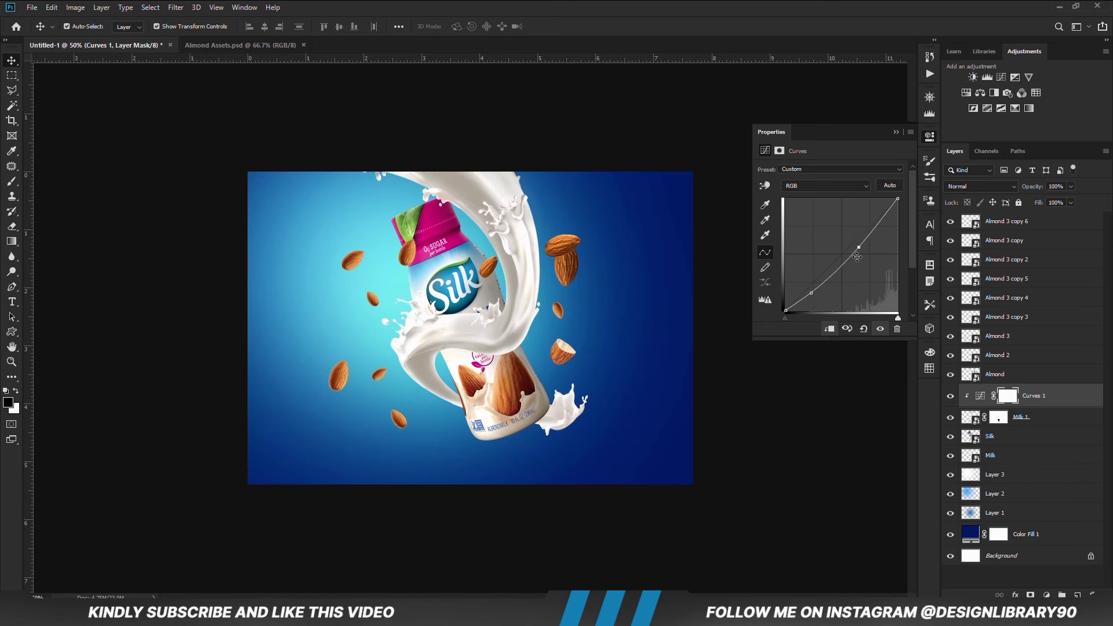
left_click(881, 328)
left_click(881, 328)
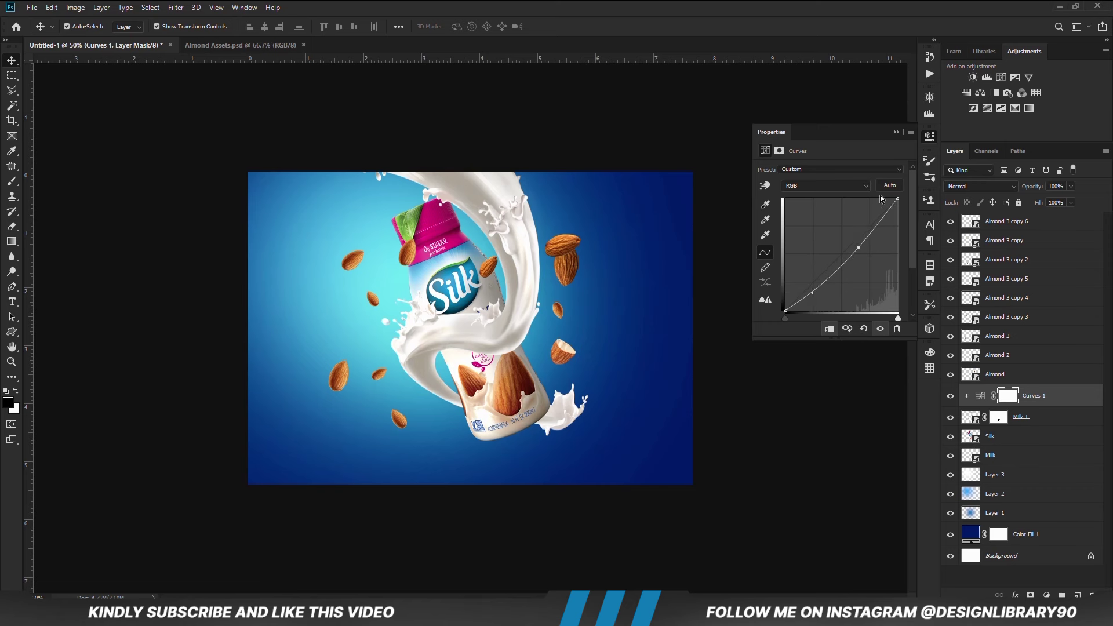
left_click(896, 132)
Add an Exposure adjustment of -2.50 clipped to Milk 1 and invert its mask to black
left_click(1046, 594)
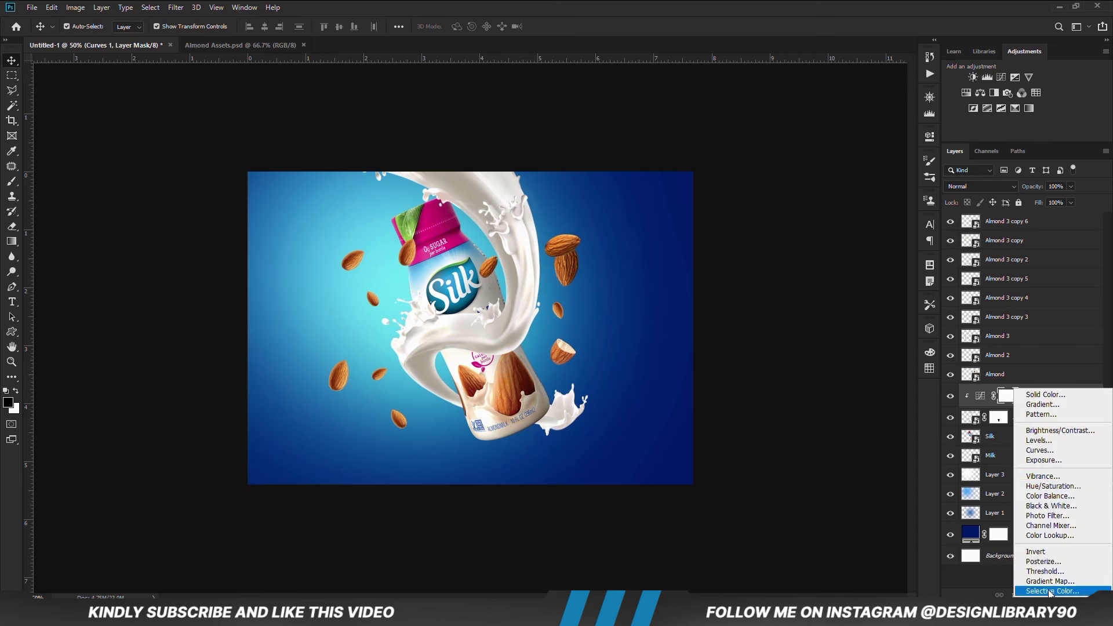
left_click(1050, 458)
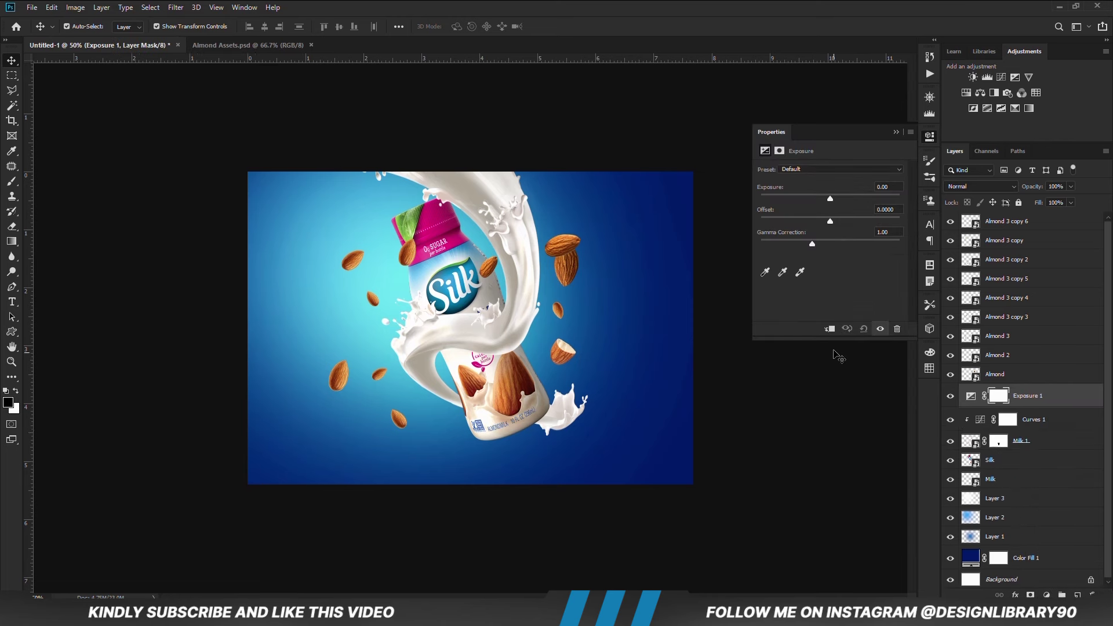
left_click(830, 329)
left_click_drag(830, 199, 804, 198)
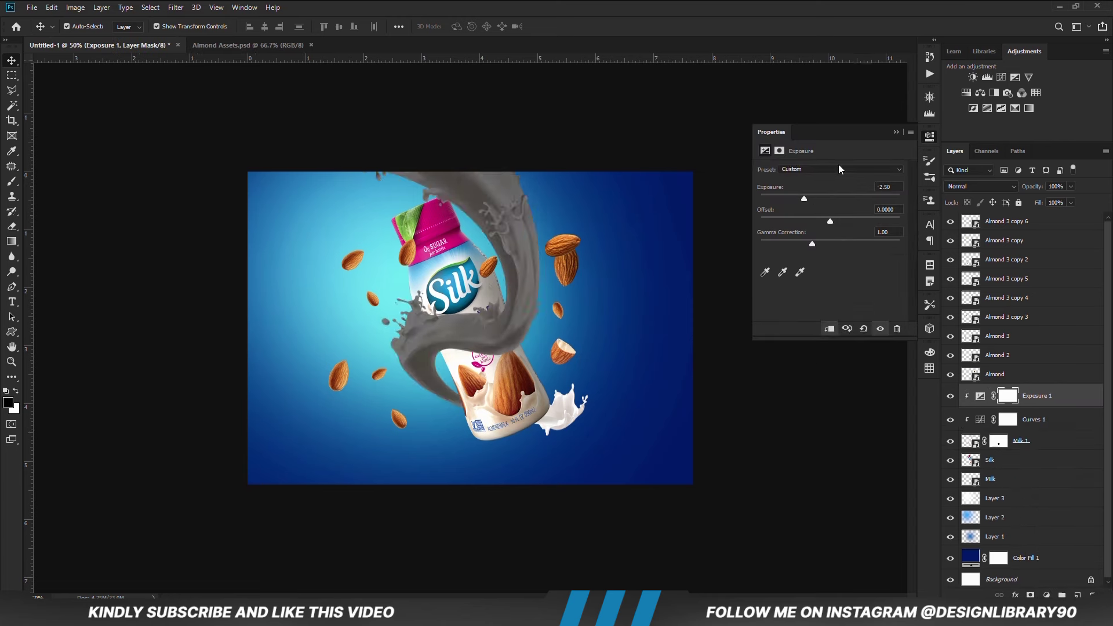
left_click(894, 132)
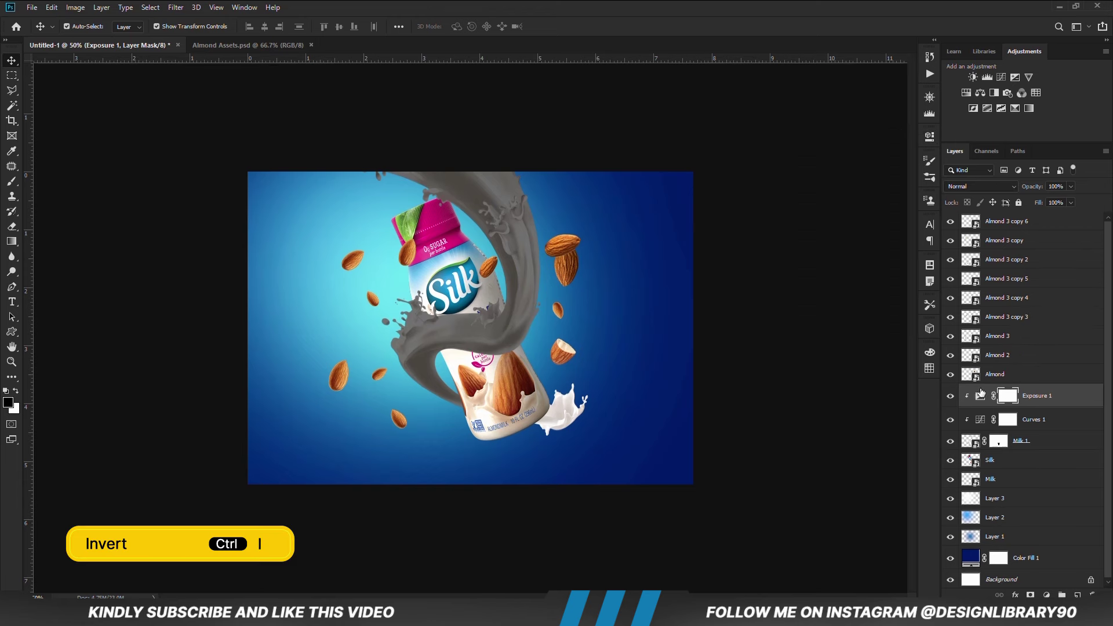
key("ctrl+i")
Set up the Brush tool with white as the foreground color, a much smaller size and 8% opacity
left_click(12, 180)
left_click(58, 183)
left_click_drag(266, 27, 221, 49)
left_click(17, 391)
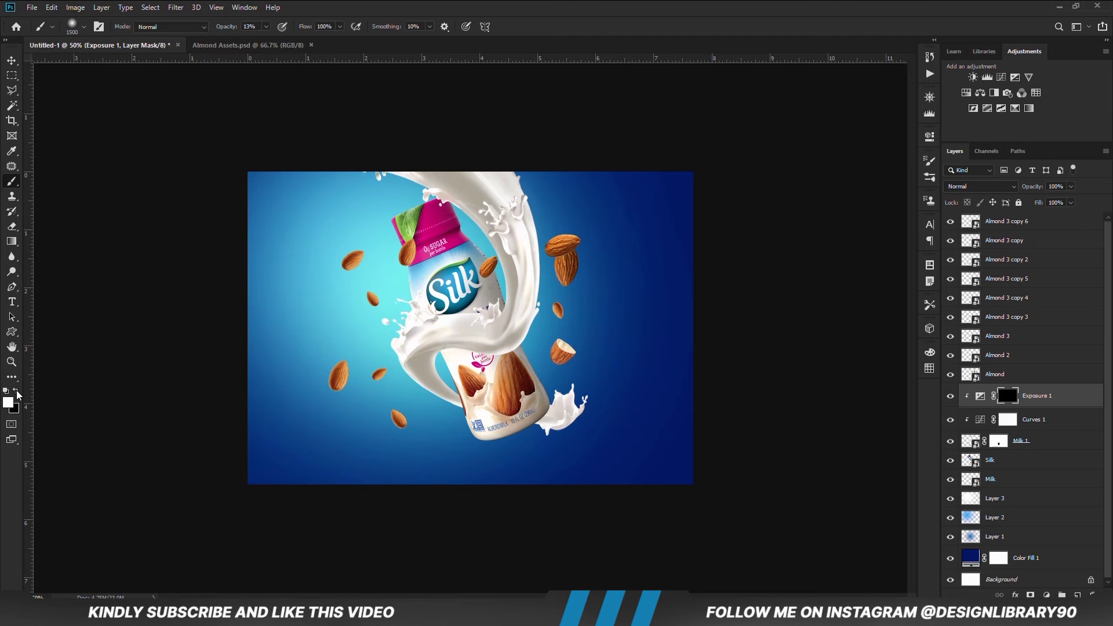
key("bracketleft")
key("bracketleft")
key("bracketleft")
key("bracketleft")
key("bracketleft")
key("bracketleft")
key("bracketleft")
key("bracketleft")
key("bracketleft")
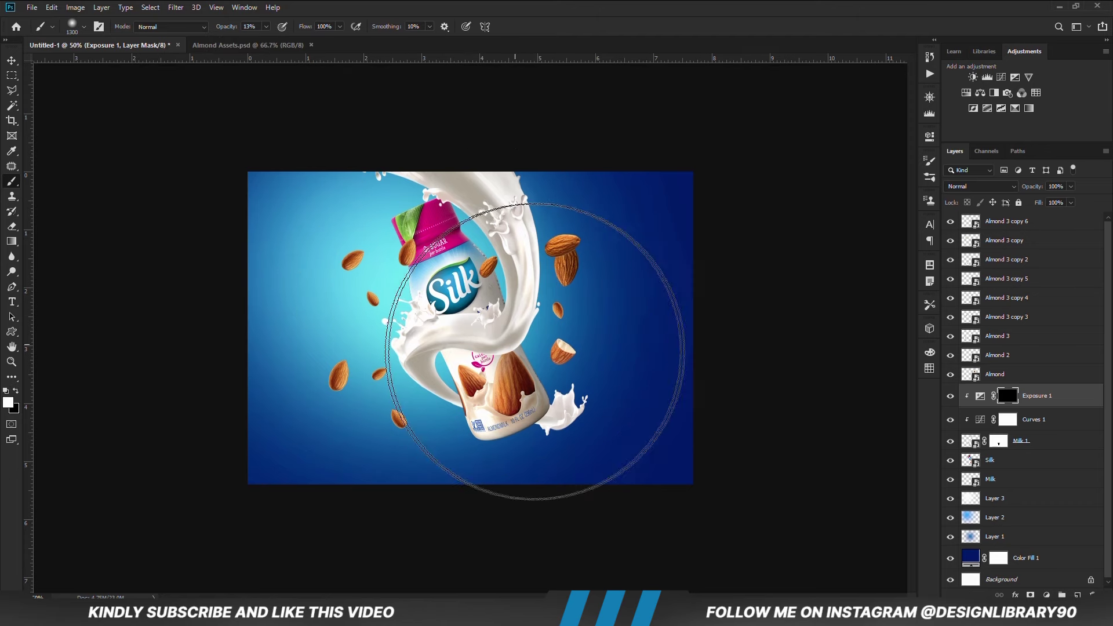
key("bracketleft")
key("bracketleft")
key("bracketleft")
key("bracketleft")
key("bracketleft")
key("bracketleft")
key("bracketleft")
key("bracketleft")
left_click(266, 27)
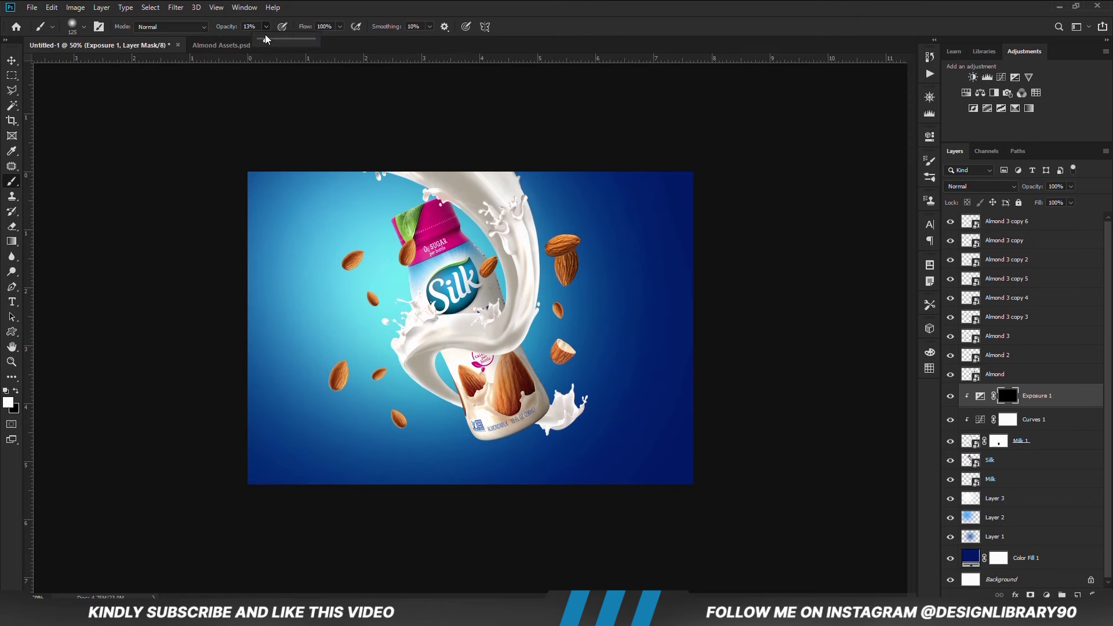
left_click_drag(263, 45, 264, 45)
Paint soft shading along the large milk swirl on the first Exposure mask and check the effect
key("bracketright")
key("bracketright")
key("bracketright")
mouse_move(424, 157)
left_mouse_down()
mouse_move(467, 159)
mouse_move(550, 229)
mouse_move(552, 372)
mouse_move(527, 357)
mouse_move(543, 339)
mouse_move(516, 371)
mouse_move(401, 367)
left_mouse_up()
key("bracketleft")
key("bracketleft")
key("bracketleft")
key("bracketleft")
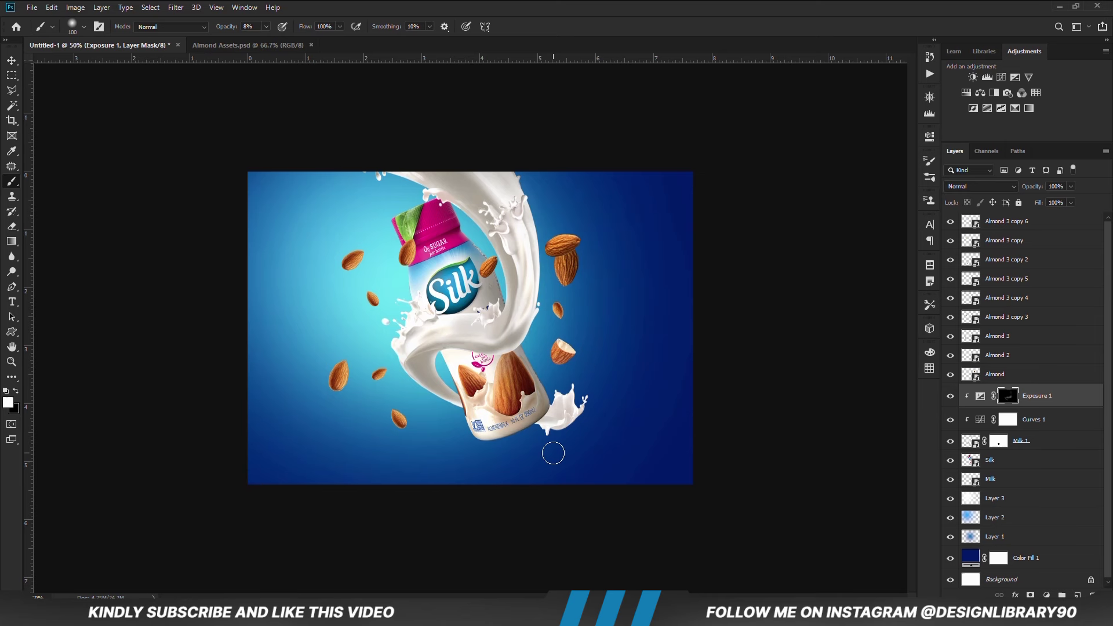
left_click(950, 397)
Add a second clipped Exposure adjustment of -3.56 above the first and invert its mask
left_click(1046, 595)
left_click(1038, 460)
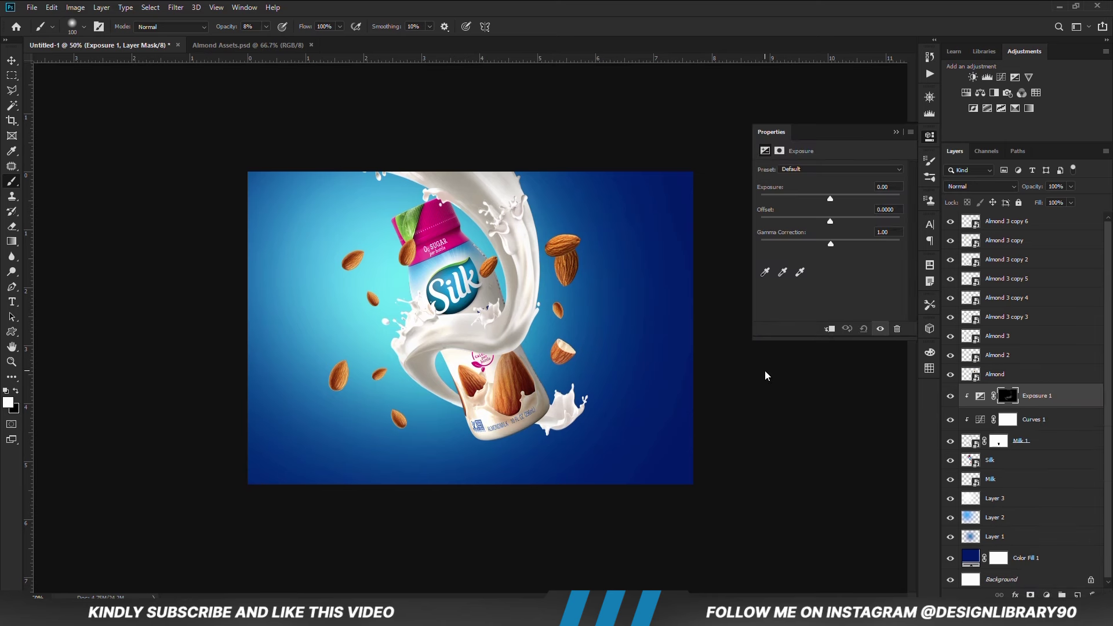
left_click(829, 330)
left_click_drag(828, 197, 793, 197)
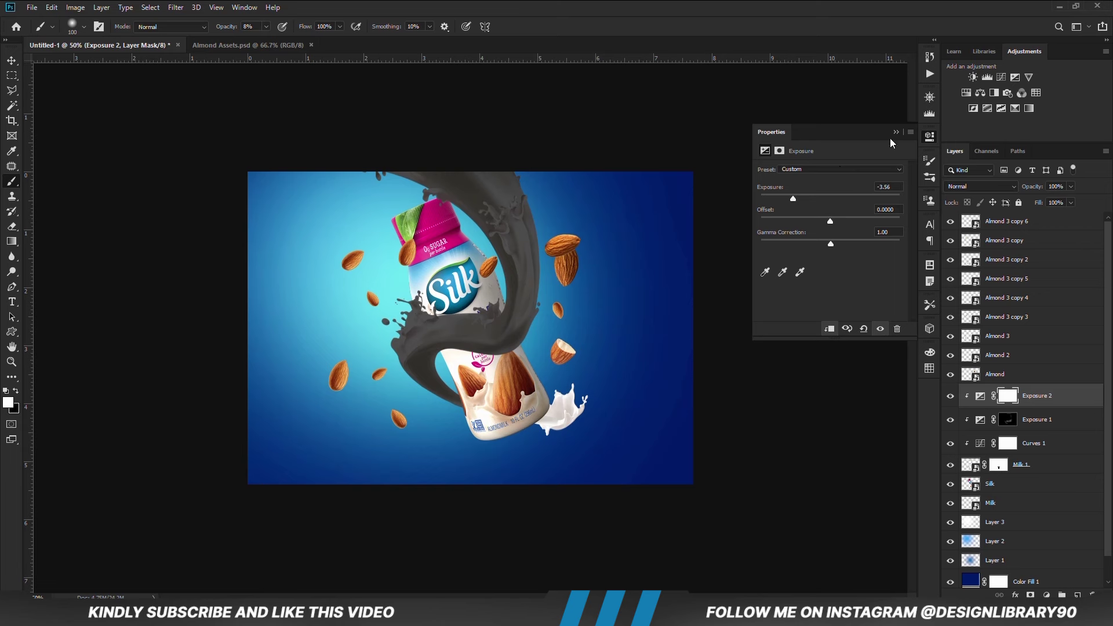
left_click(896, 132)
key("ctrl+i")
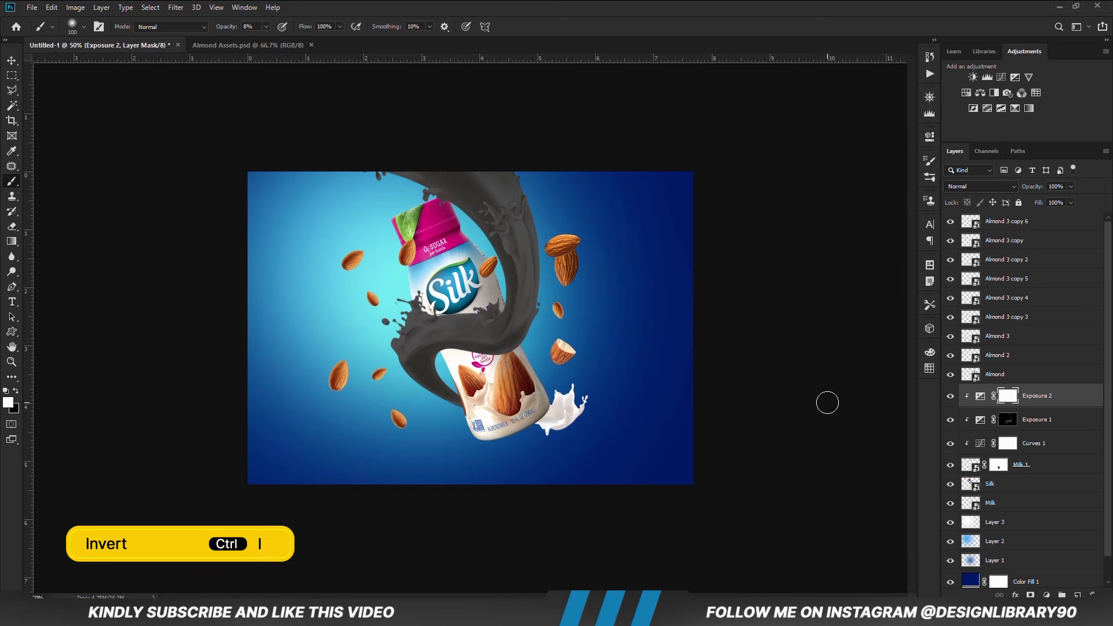
Paint shading on the Exposure 2 mask over the lower splash tail beside the bottle, using a size 175 brush at 22% opacity
key("bracketright")
key("bracketright")
key("bracketright")
key("bracketright")
key("bracketright")
key("bracketright")
key("bracketright")
key("bracketleft")
key("bracketleft")
key("bracketleft")
key("bracketleft")
key("bracketleft")
key("bracketleft")
key("2")
key("2")
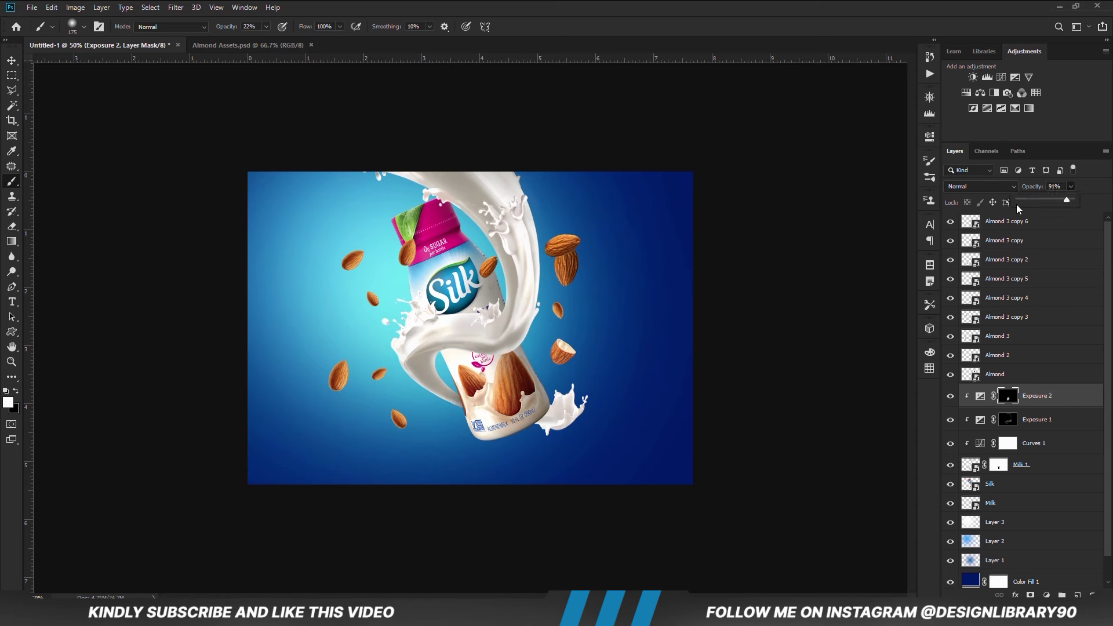
Add a third clipped Exposure adjustment to Milk 1, lower its exposure, and invert its mask
left_click(1046, 596)
left_click(1043, 455)
left_click(829, 328)
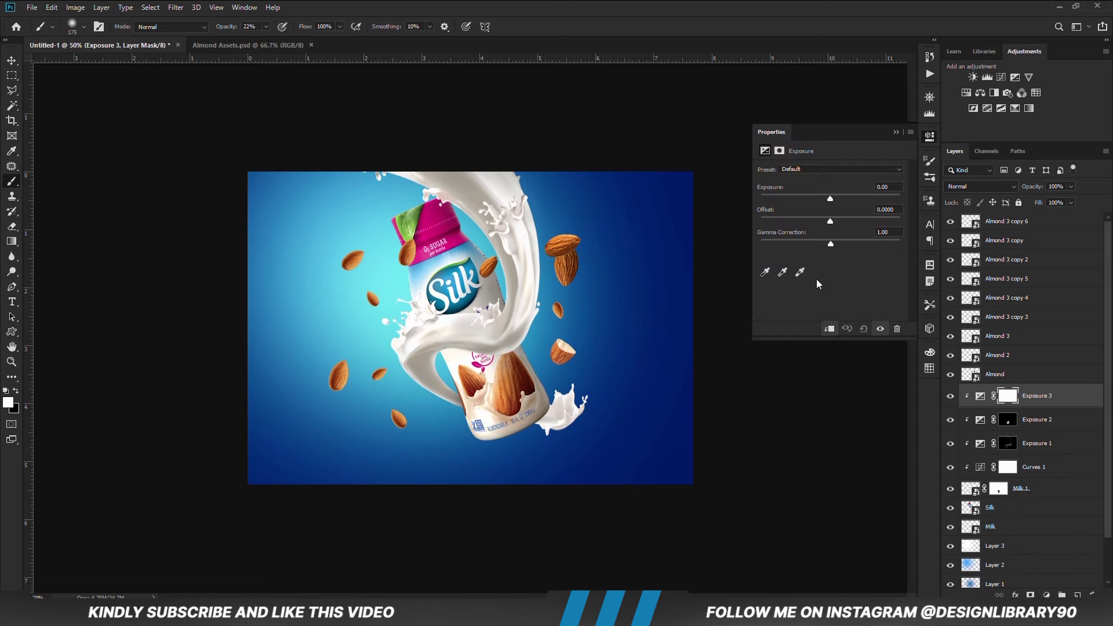
left_click_drag(829, 199, 802, 198)
left_click(896, 132)
key("ctrl+i")
Paint shading along the swirl crossing the bottle on the Exposure 3 mask with a size 175 brush at 10% opacity, then deselect the layer
key("bracketright")
key("bracketright")
key("bracketright")
left_click(266, 26)
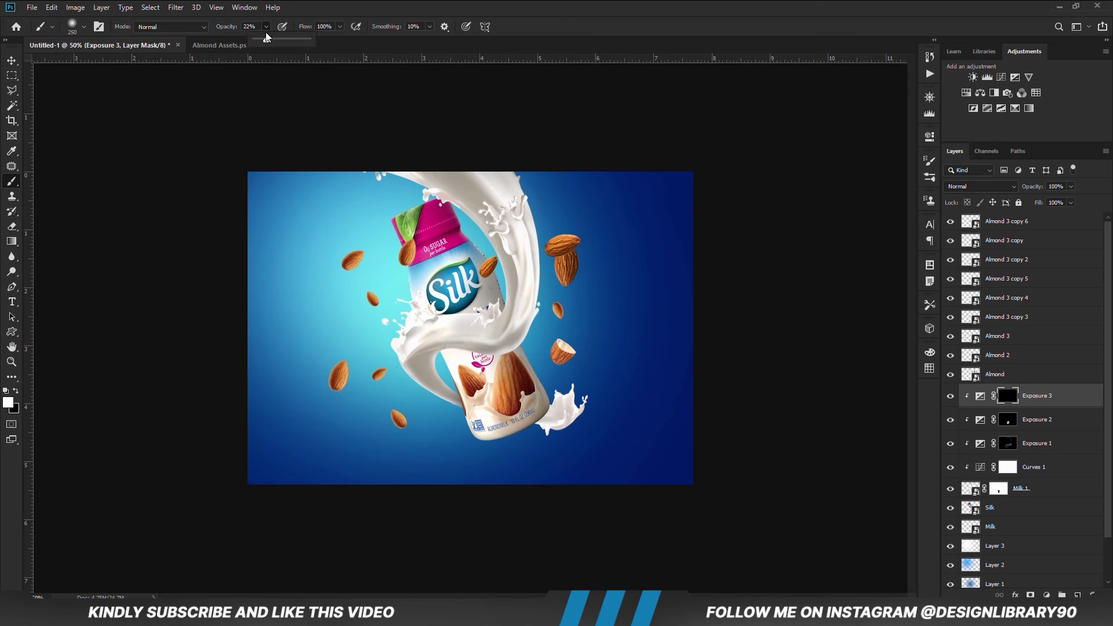
left_click(305, 13)
key("bracketleft")
key("bracketleft")
left_click_drag(511, 377, 447, 364)
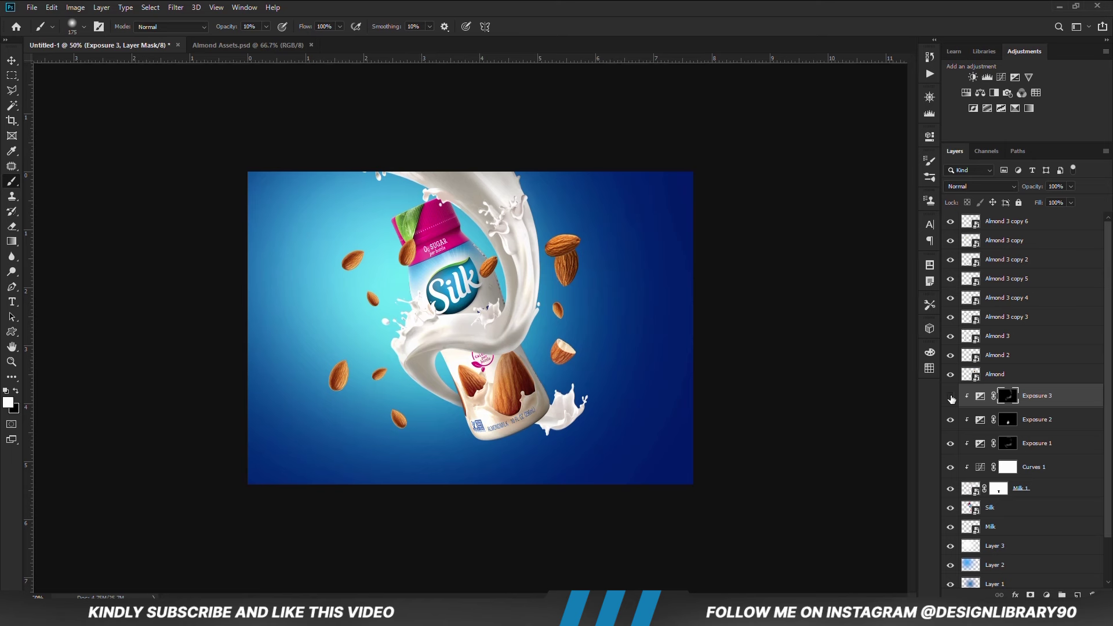
key("v")
left_click(708, 415)
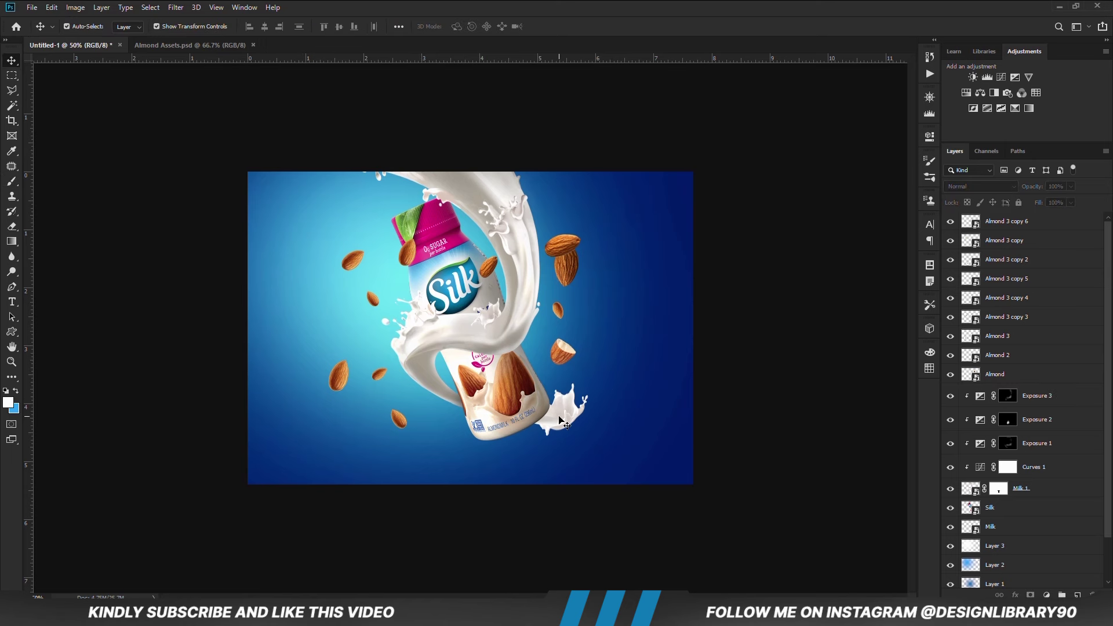
Add a Curves adjustment clipped to the Milk layer, pull the curve down to darken the small splash, and compare before and after
left_click(958, 526)
left_click(1046, 595)
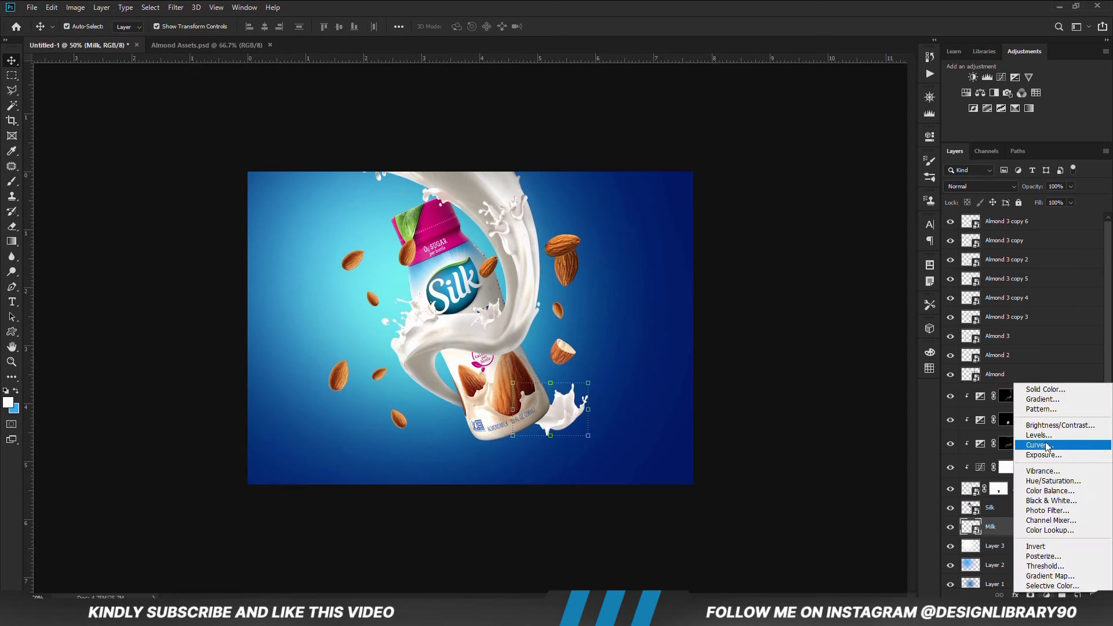
left_click(996, 440)
left_click(829, 328)
left_click_drag(812, 283, 815, 295)
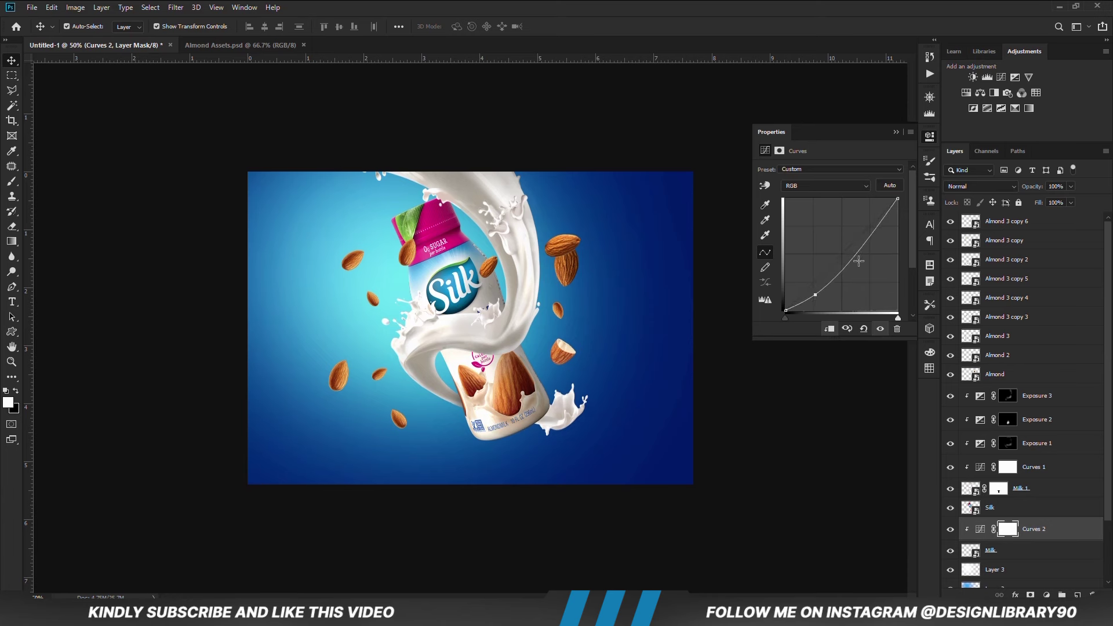
left_click(880, 328)
left_click(880, 328)
left_click(896, 132)
Shade the small splash with a clipped negative Exposure adjustment, painting on its inverted mask with the brush at 10% opacity
left_click(1046, 594)
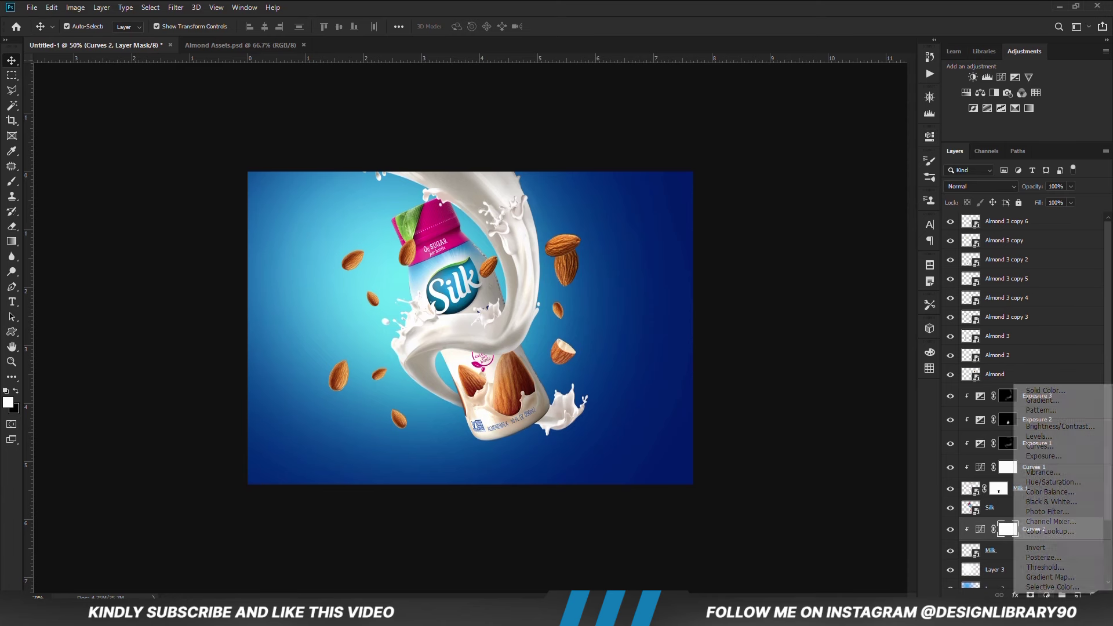
left_click(1035, 452)
left_click(1015, 77)
left_click(830, 329)
left_click_drag(831, 197, 805, 197)
left_click(888, 142)
key("ctrl+i")
key("b")
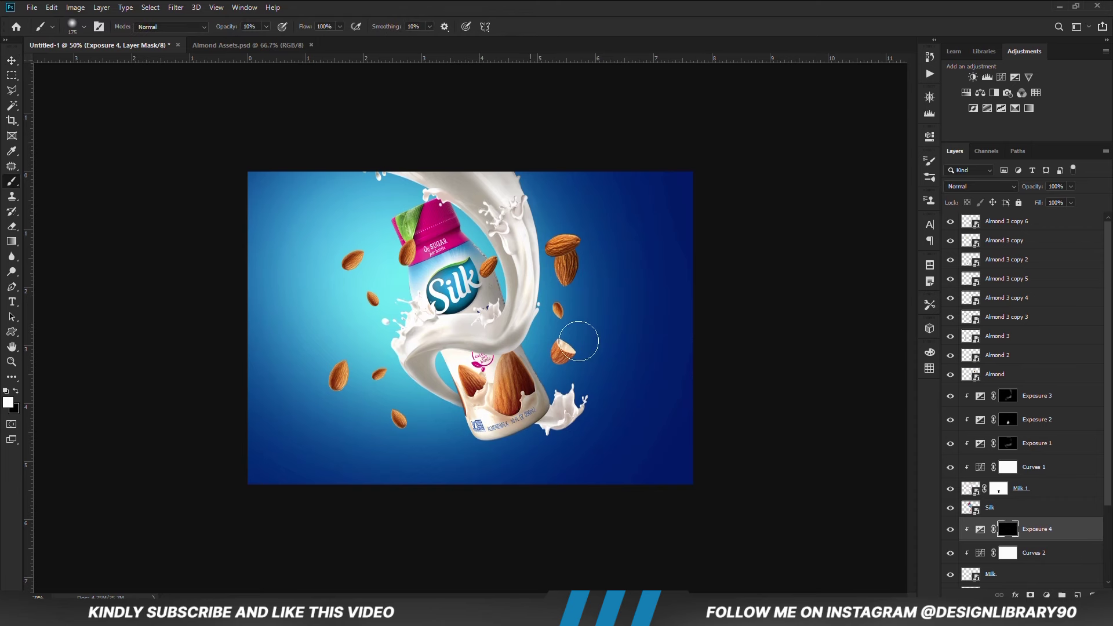
mouse_move(570, 446)
left_mouse_down()
mouse_move(529, 437)
mouse_move(589, 409)
mouse_move(538, 380)
left_mouse_up()
Add another Exposure adjustment of -8.33 clipped to the Milk layer and invert its mask
left_click(1047, 595)
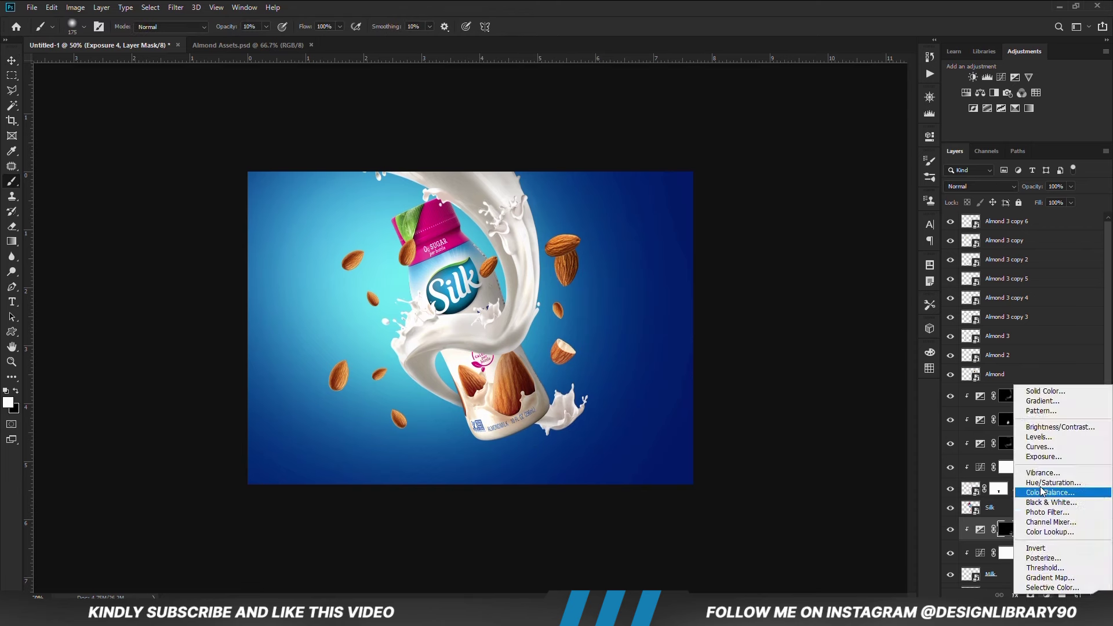
left_click(1038, 449)
key("ctrl+alt+g")
left_click_drag(818, 197, 795, 201)
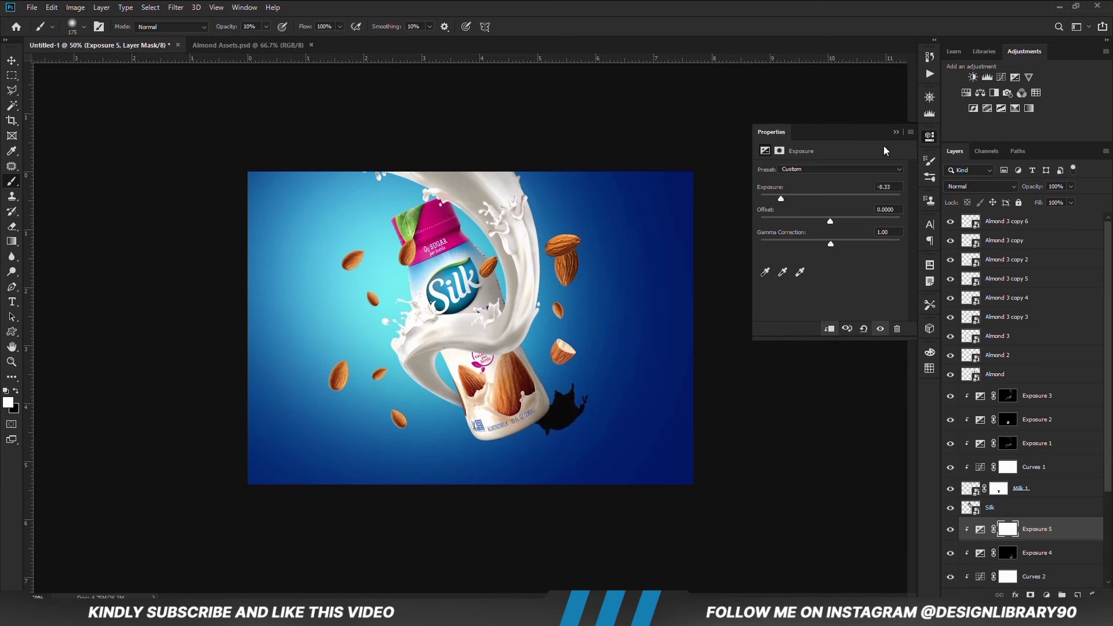
left_click(895, 132)
key("ctrl+i")
Paint a contact shadow on the Exposure 5 mask where the small splash meets the bottle, using a size 150 brush at 15% opacity
key("bracketright")
key("bracketright")
left_click(266, 27)
left_click_drag(263, 40, 267, 41)
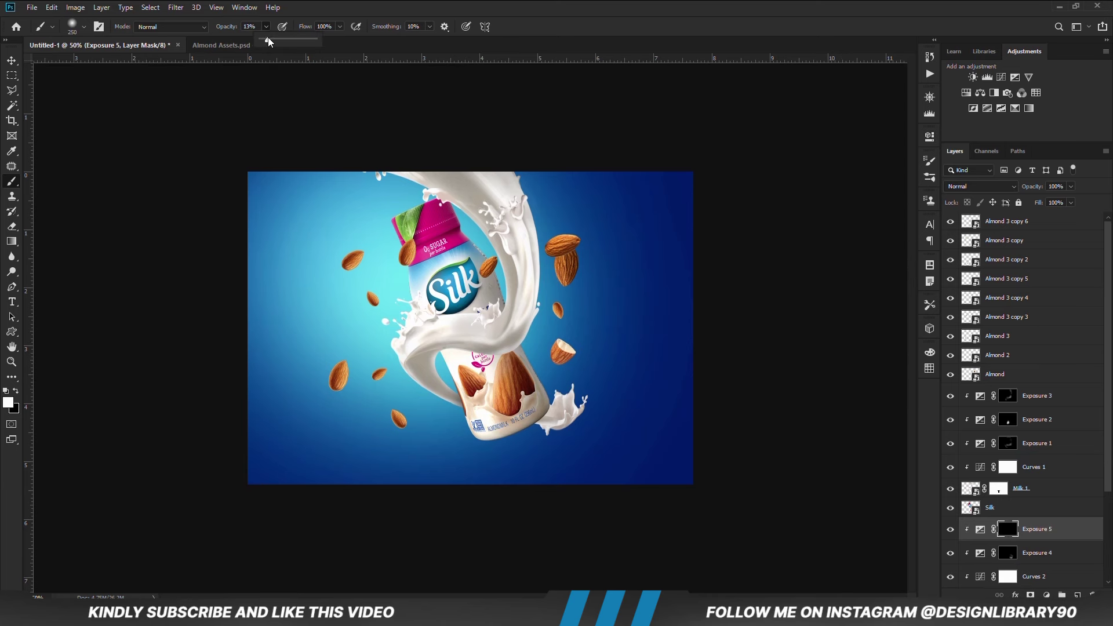
key("bracketleft")
key("bracketleft")
key("bracketleft")
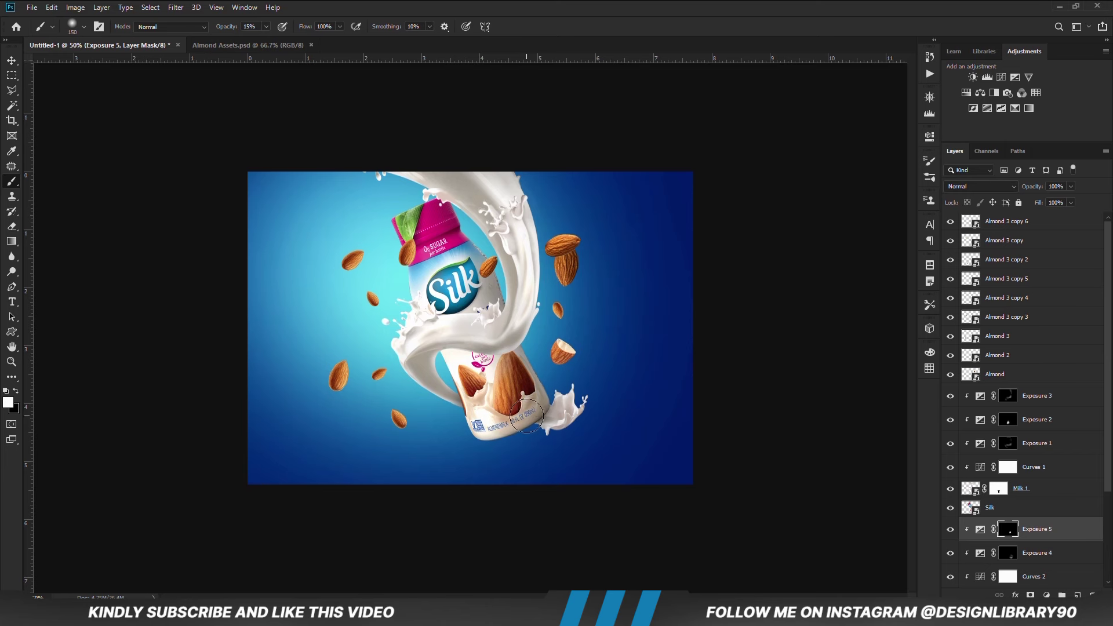
left_click(1071, 186)
Add a further Exposure adjustment above Exposure 5, clip it to the Milk layer, lower its exposure and invert its mask
left_click(1046, 595)
left_click(1048, 462)
left_click(829, 330)
left_click_drag(829, 198, 808, 200)
left_click(898, 133)
key("ctrl+i")
Paint shading over the small splash on the Exposure 6 mask with a size 200 brush and reduce that layer's opacity to about 50%
key("bracketright")
key("bracketright")
left_click_drag(532, 414, 551, 394)
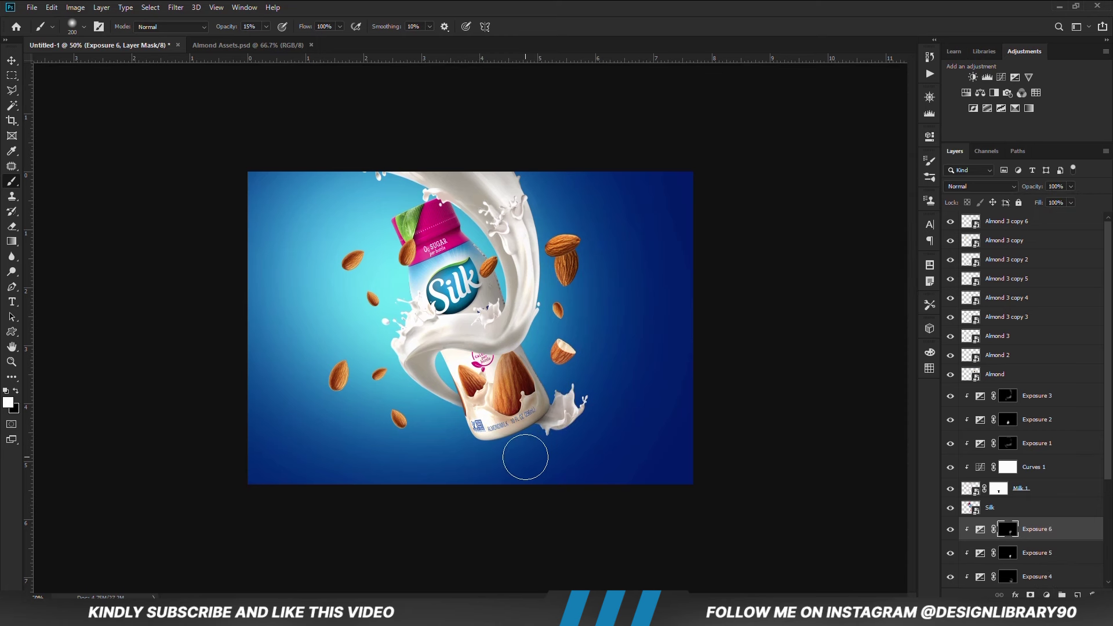
left_click(950, 530)
left_click(950, 529)
left_click_drag(1071, 186, 1046, 206)
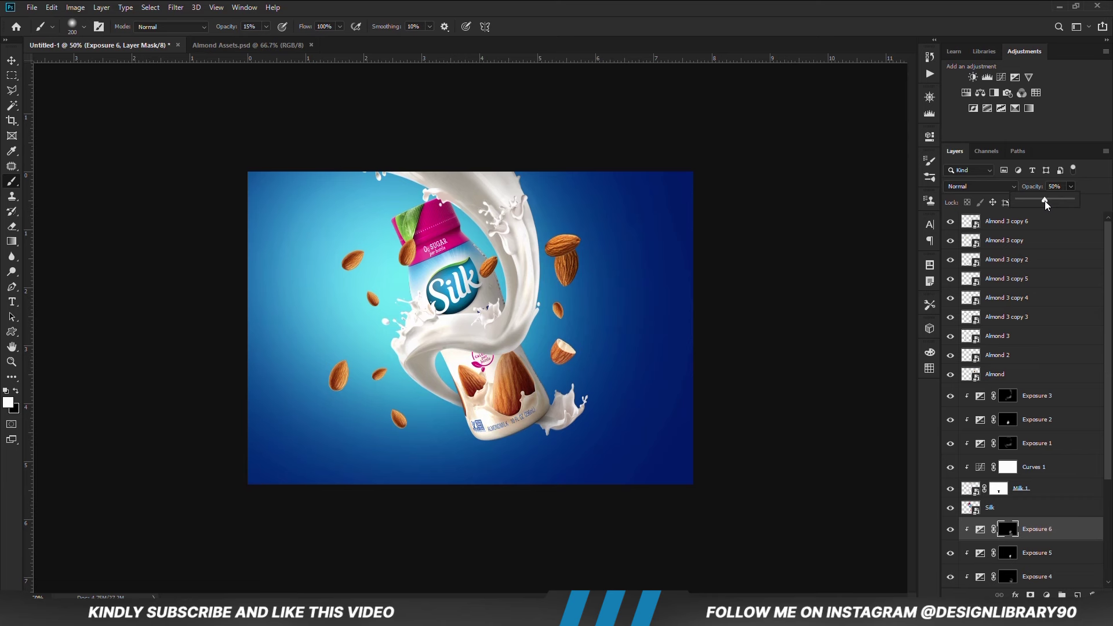
key("v")
left_click(139, 244)
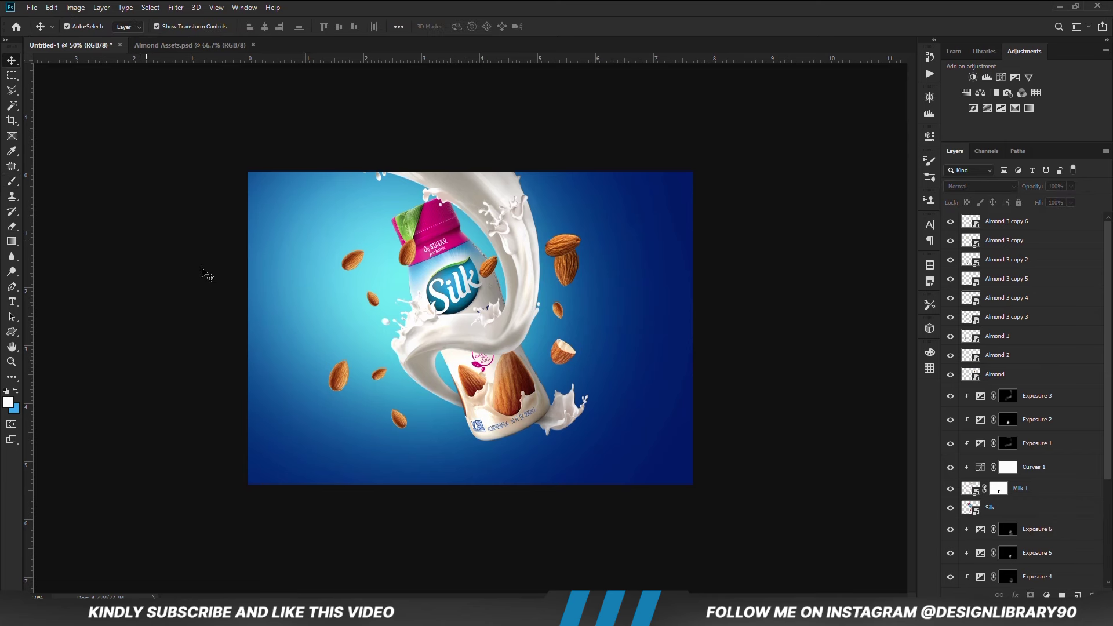
Add an Exposure adjustment clipped to the Silk bottle layer and lower its exposure until the bottle is strongly darkened
left_click(446, 277)
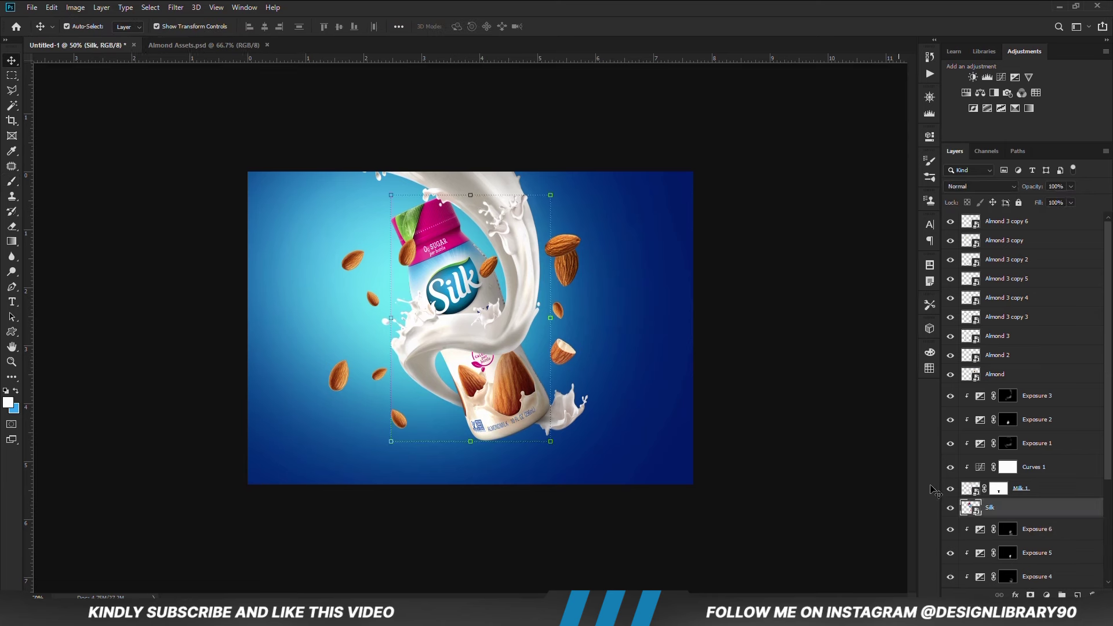
left_click(950, 508)
left_click(950, 509)
left_click(1047, 595)
left_click(1038, 458)
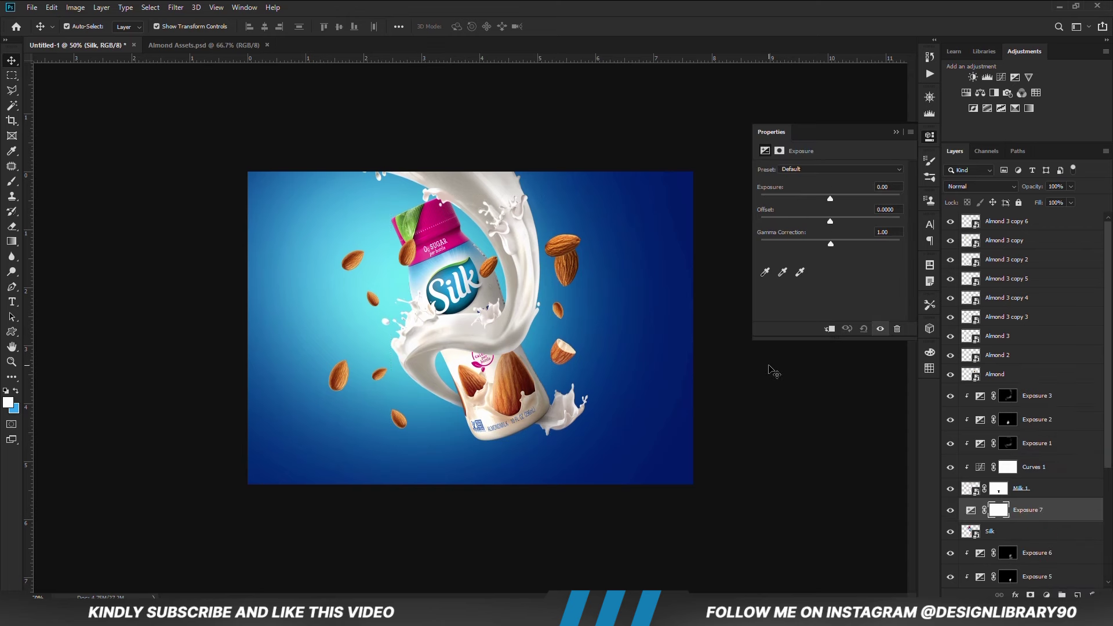
left_click(830, 330)
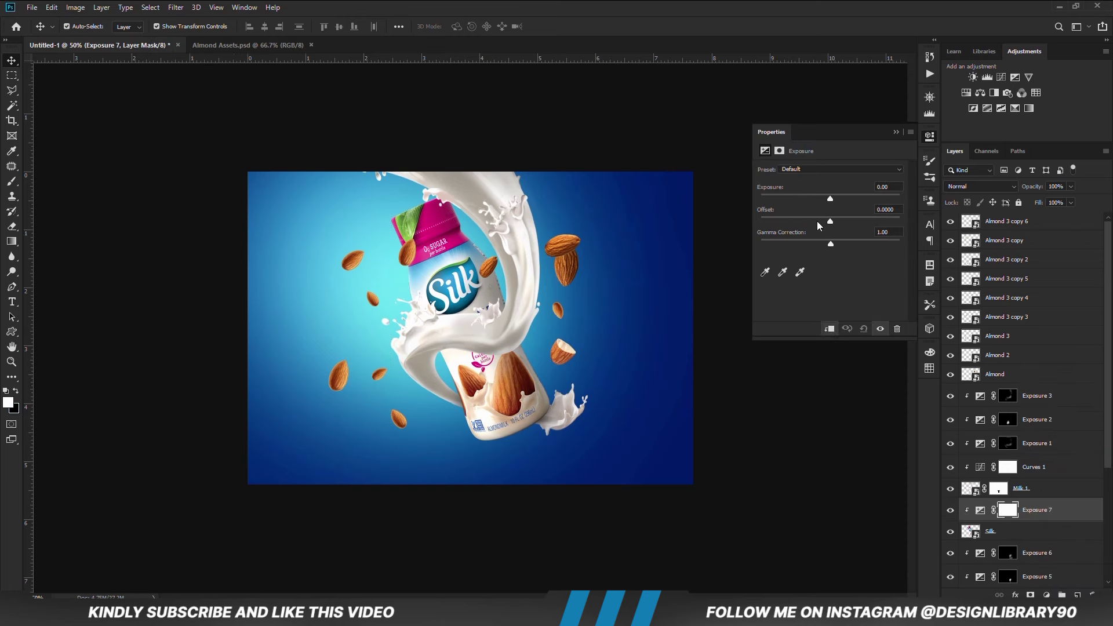
left_click_drag(829, 198, 787, 198)
left_click(897, 133)
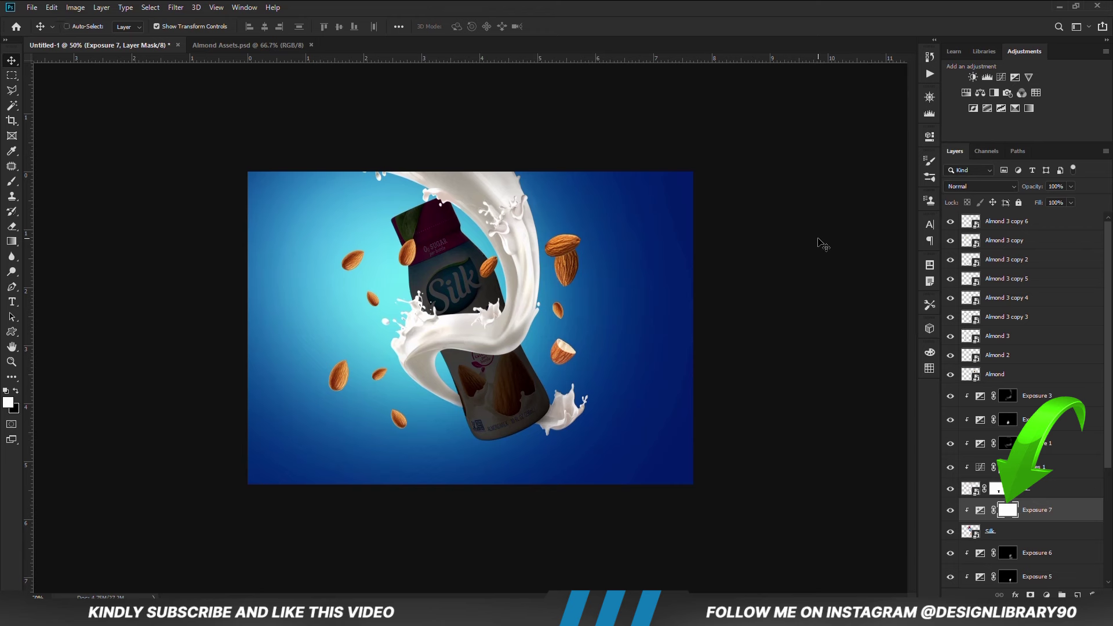
Invert the Exposure 7 mask and paint shading down the bottle's right side with a size 250 brush at 15% opacity
key("ctrl+i")
key("b")
key("bracketright")
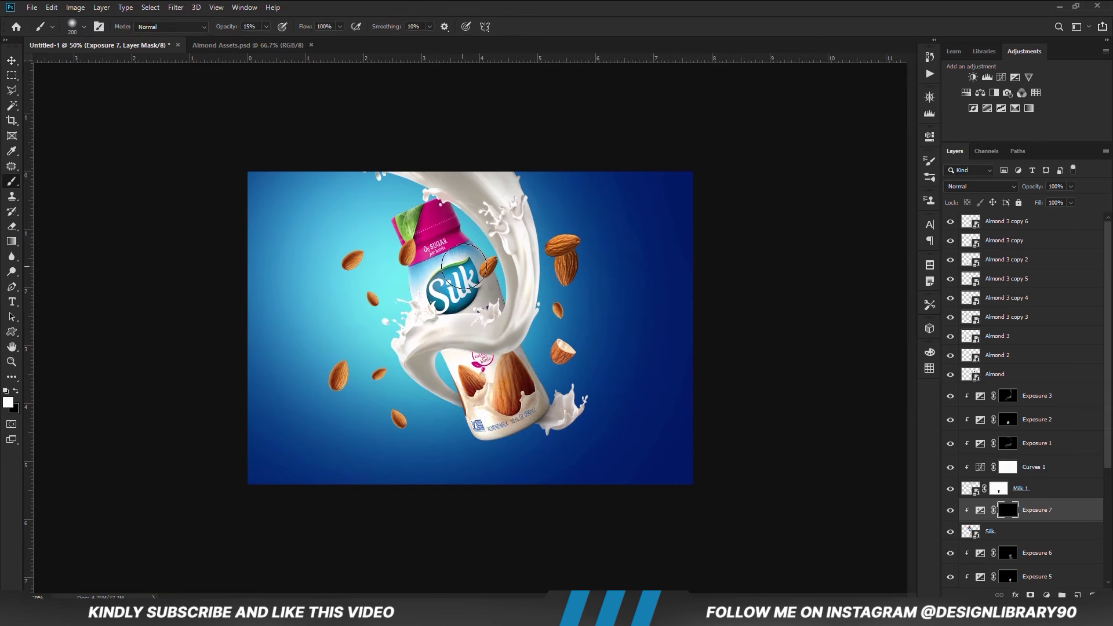
mouse_move(502, 237)
left_mouse_down()
mouse_move(571, 445)
mouse_move(478, 472)
left_mouse_up()
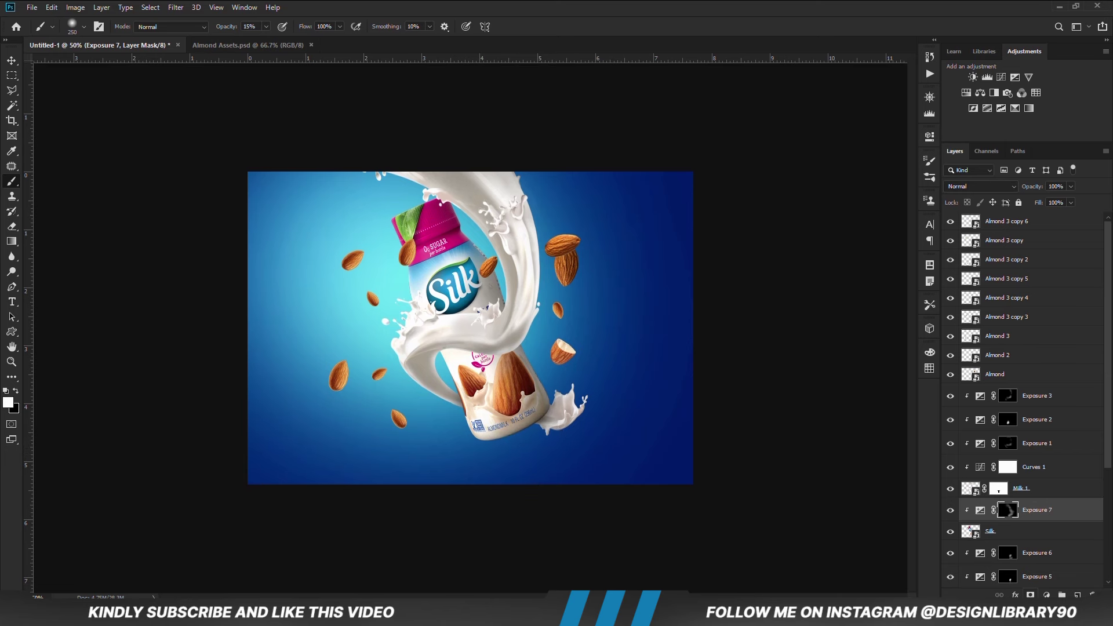
Add another Exposure adjustment above Exposure 7, clip it to the Silk layer, set its exposure to about -2.17 and invert its mask
left_click(1046, 596)
left_click(1038, 460)
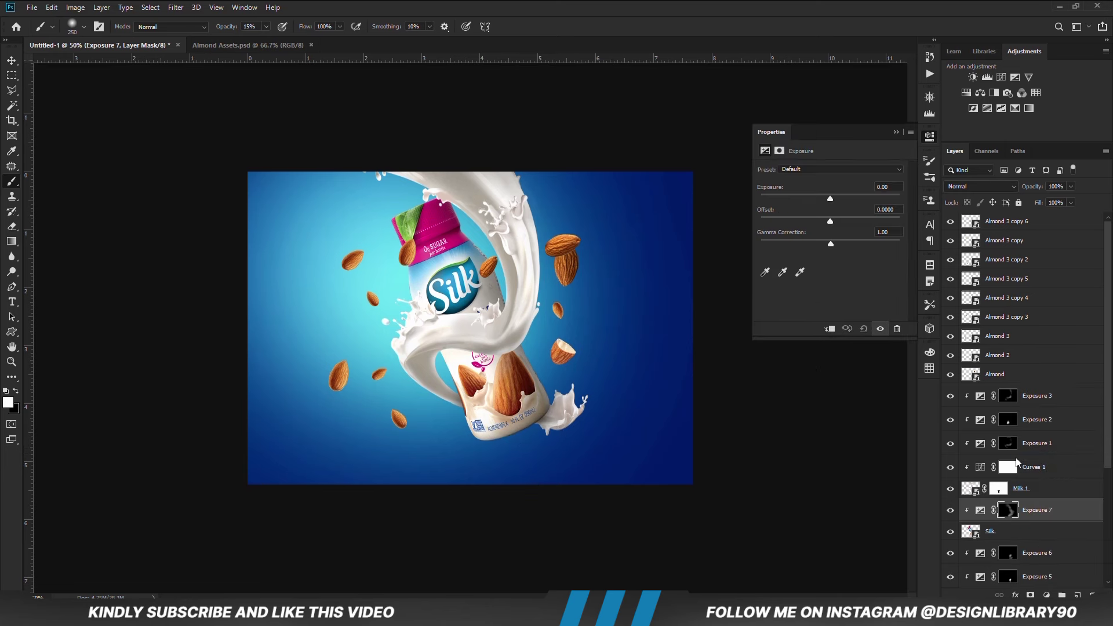
left_click(831, 330)
left_click_drag(830, 198, 808, 200)
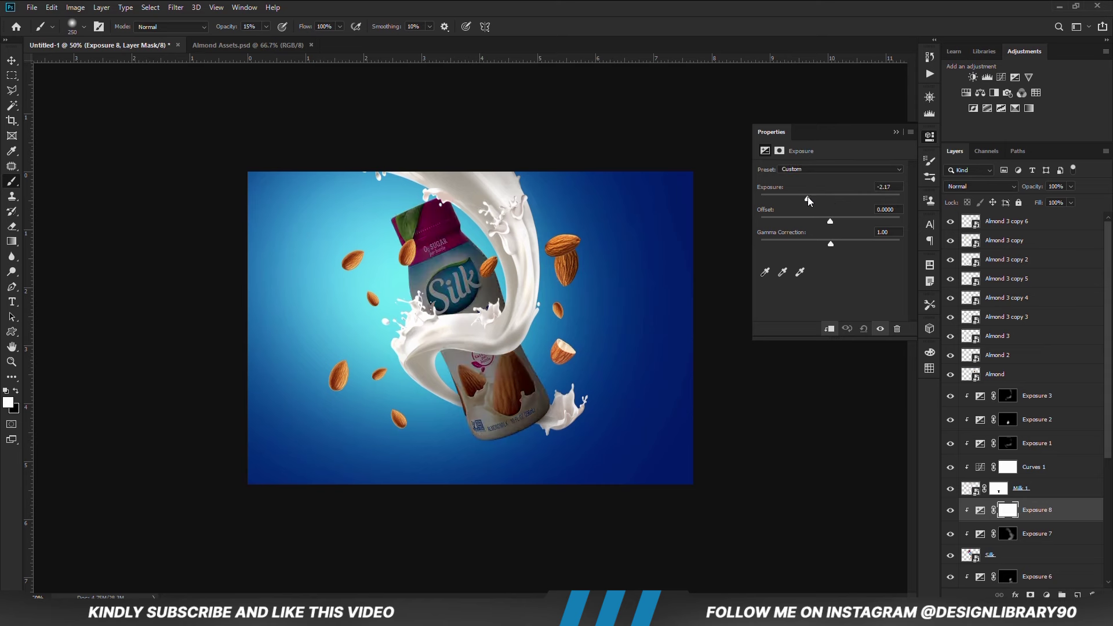
left_click(892, 132)
key("ctrl+i")
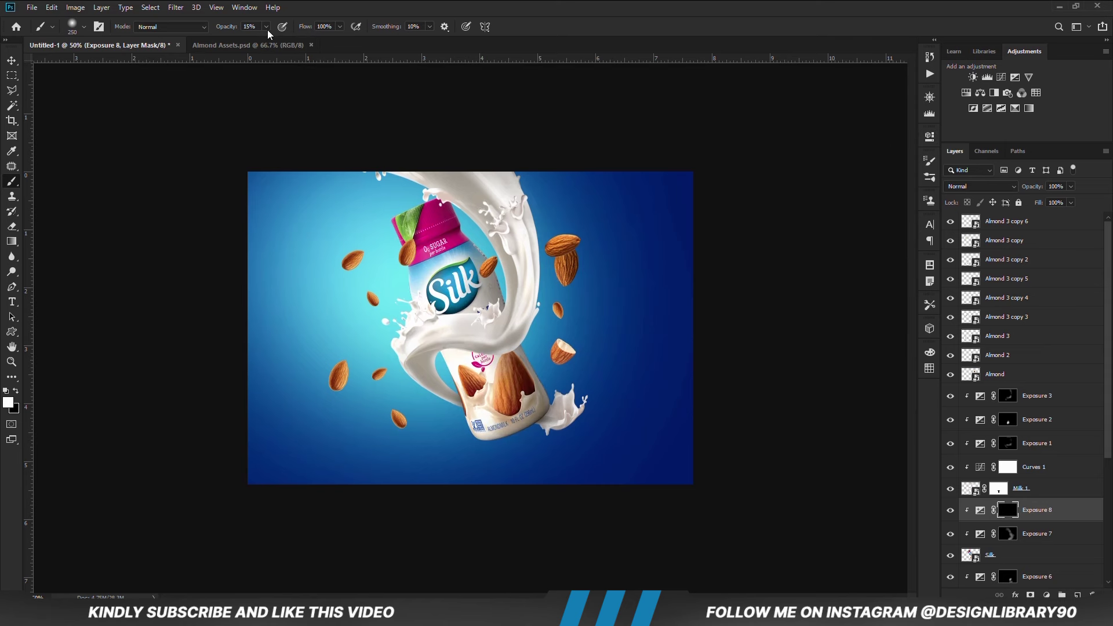
Paint soft shading along the bottle's right edge on the Exposure 8 mask with a roughly size 250 brush at 8% opacity and compare the effect
left_click(355, 1)
key("]")
mouse_move(446, 187)
left_mouse_down()
mouse_move(469, 191)
mouse_move(483, 227)
left_mouse_up()
key("[")
mouse_move(542, 372)
left_mouse_down()
mouse_move(566, 404)
mouse_move(542, 456)
mouse_move(476, 457)
mouse_move(560, 376)
left_mouse_up()
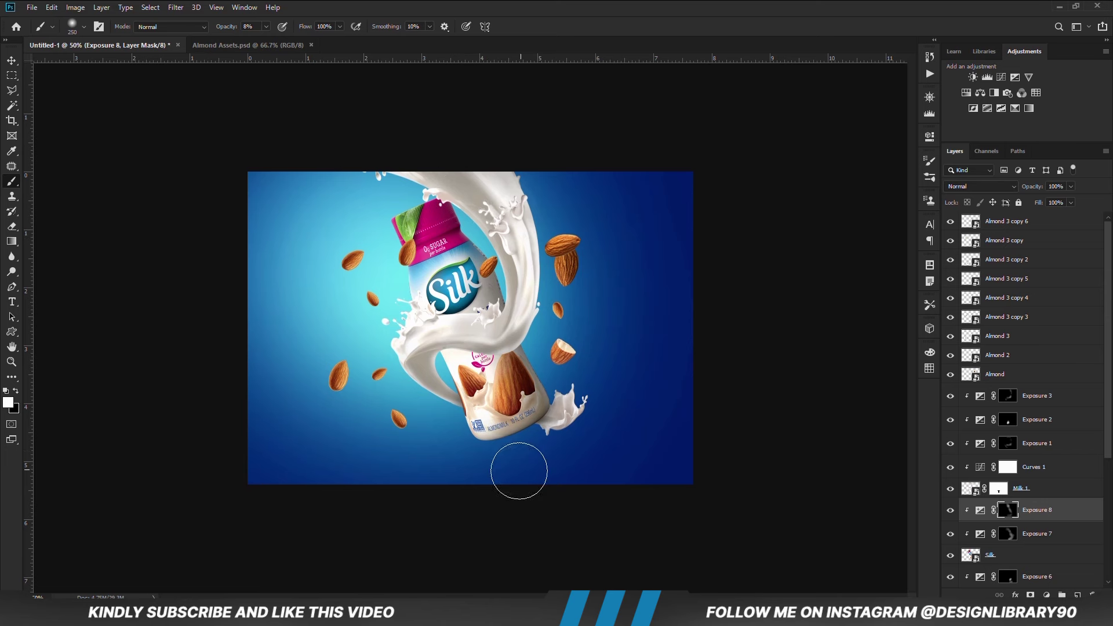
left_click(949, 510)
left_click(950, 510)
Add an Exposure adjustment above Exposure 8, clip it to the bottle, set its exposure to about +0.89 and invert its mask
left_click(1046, 594)
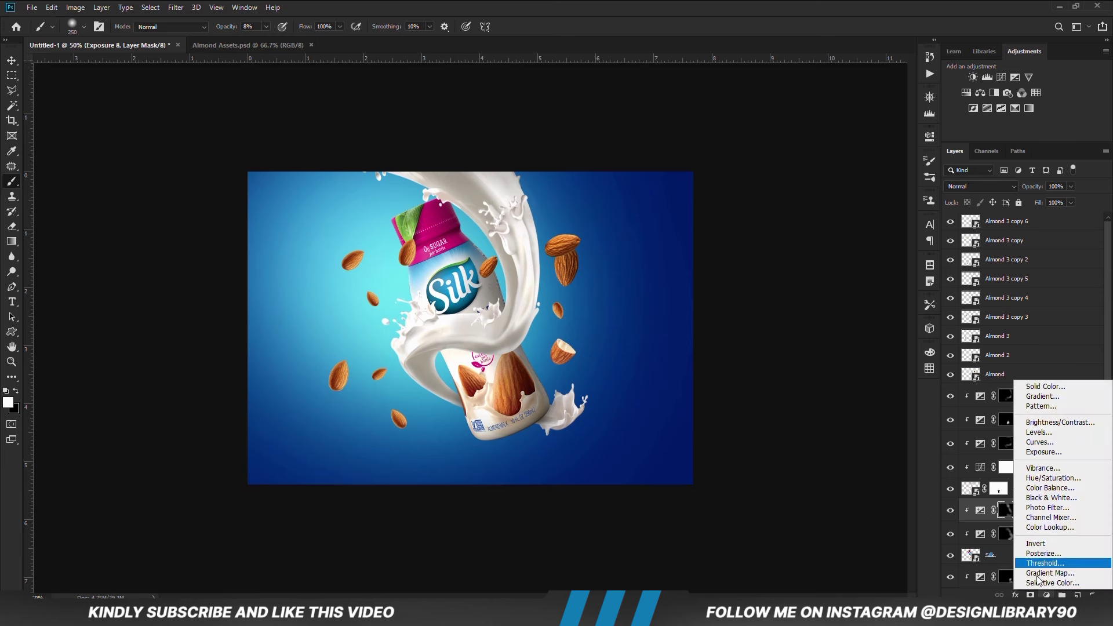
left_click(1034, 452)
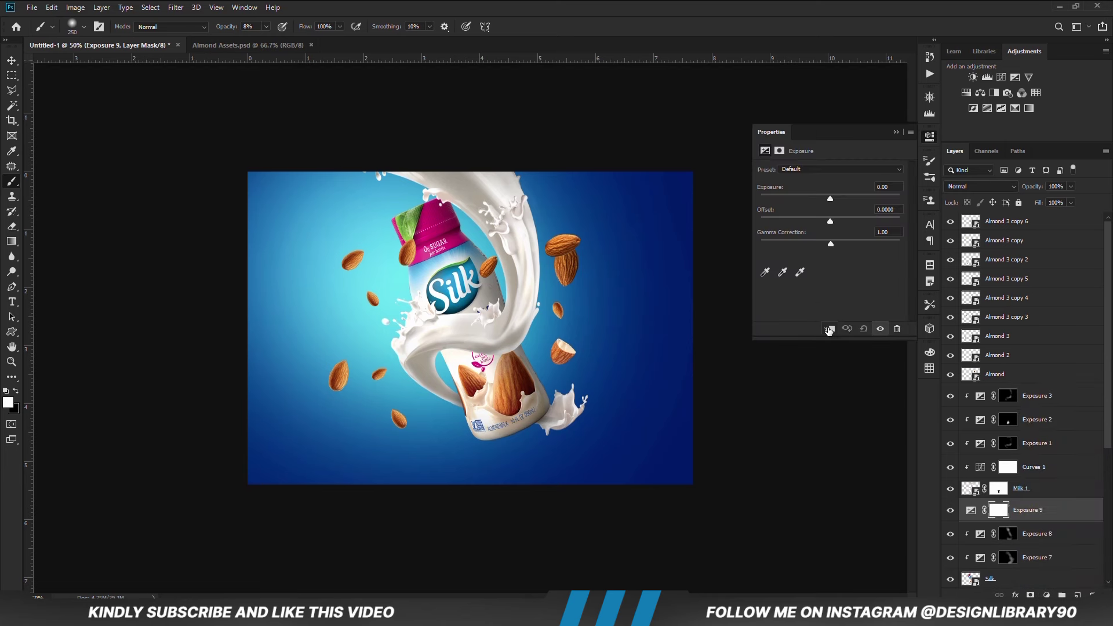
left_click(829, 329)
left_click_drag(830, 198, 839, 199)
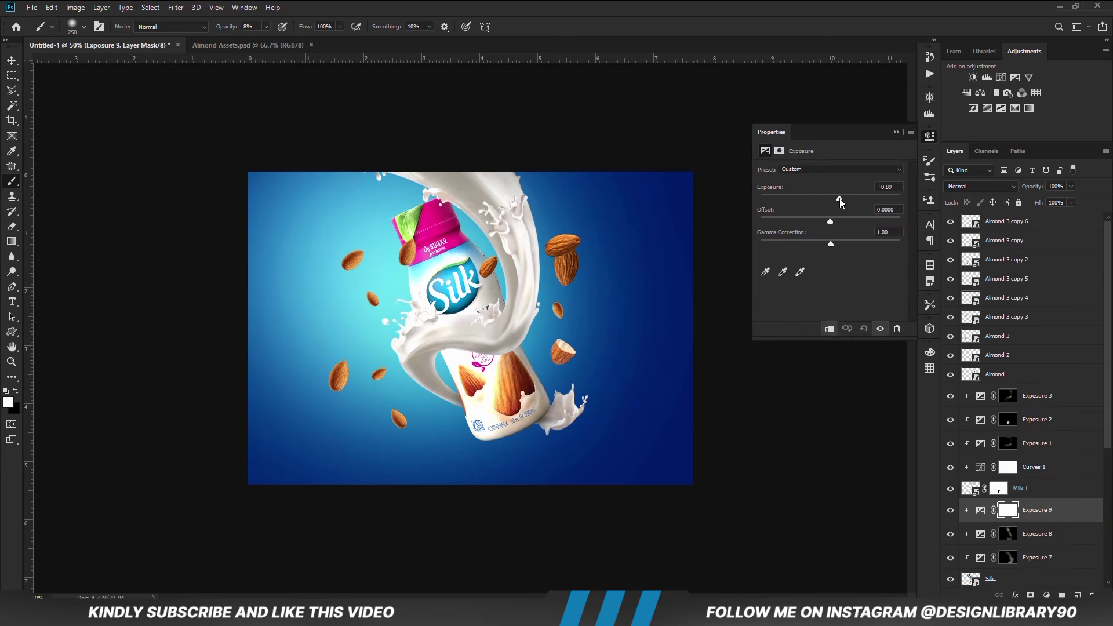
left_click(895, 133)
key("ctrl+i")
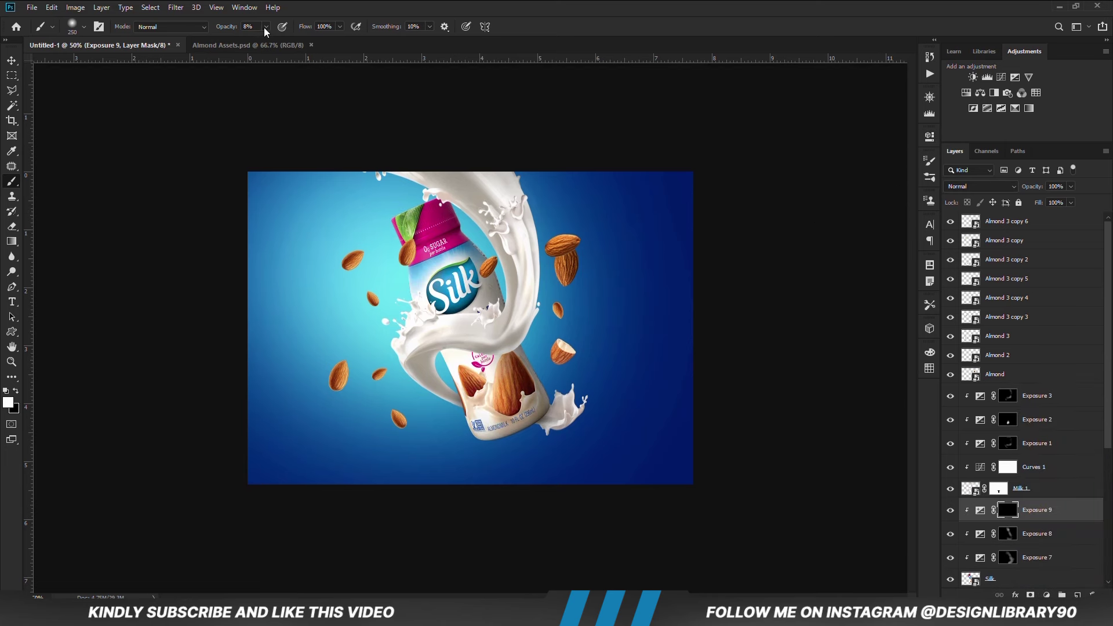
Paint highlights on the bottle's left side on the Exposure 9 mask with a size 300 brush at 37% opacity and reduce the layer's opacity to about 73%
left_click_drag(279, 37, 283, 38)
key("bracketright")
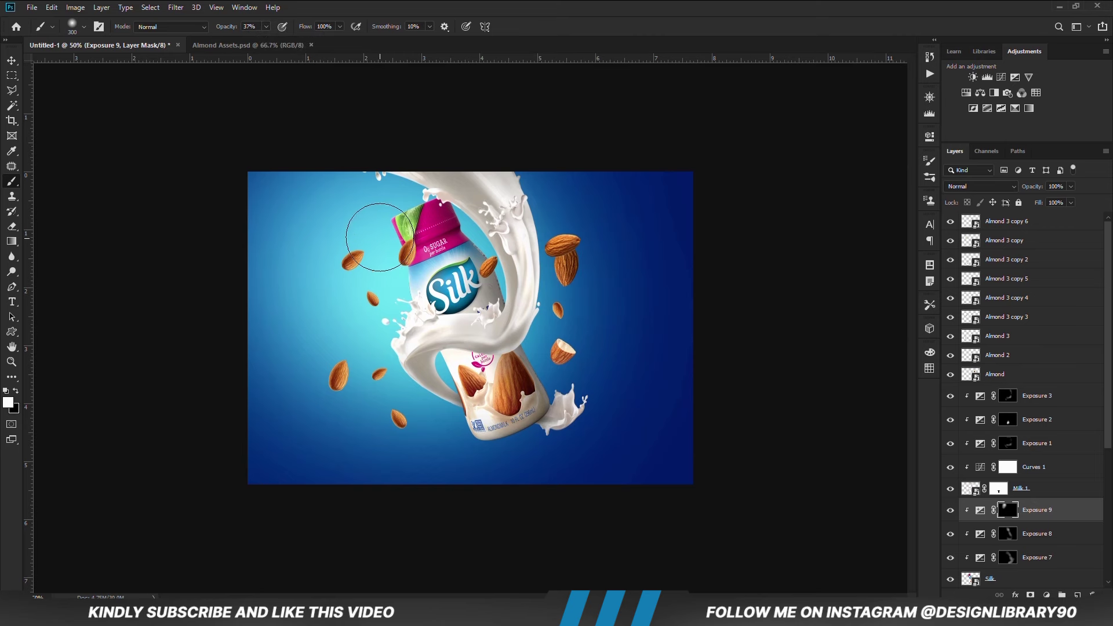
left_click(950, 510)
left_click(950, 511)
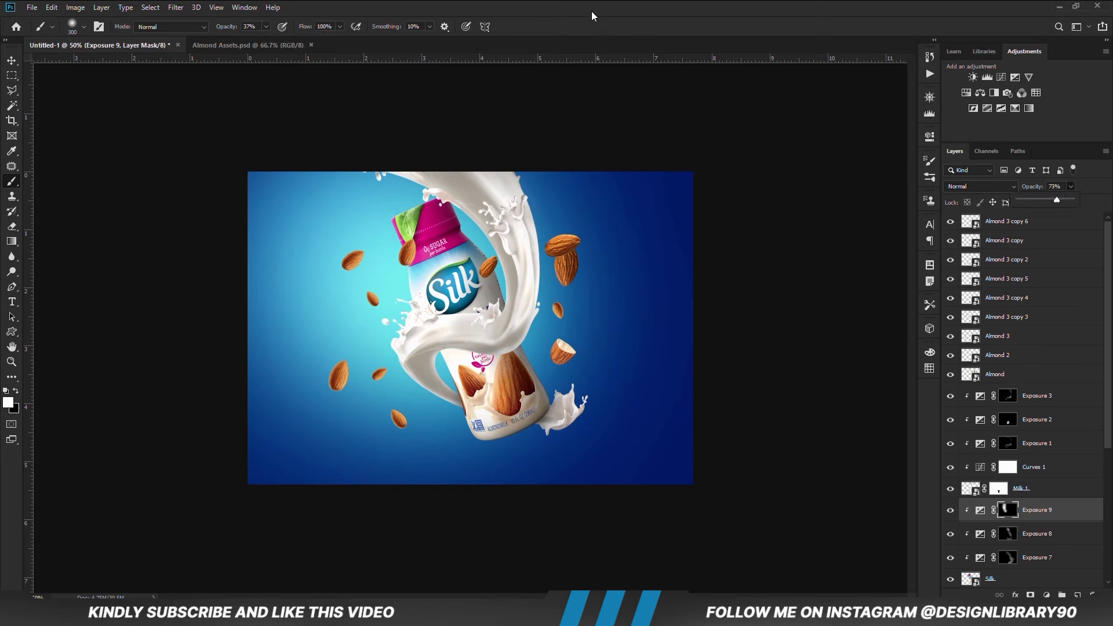
Add a Curves adjustment above Exposure 9, clip it to the bottle and shape a gentle S-curve for more contrast
key("v")
left_click(1046, 594)
left_click(1042, 447)
left_click(828, 329)
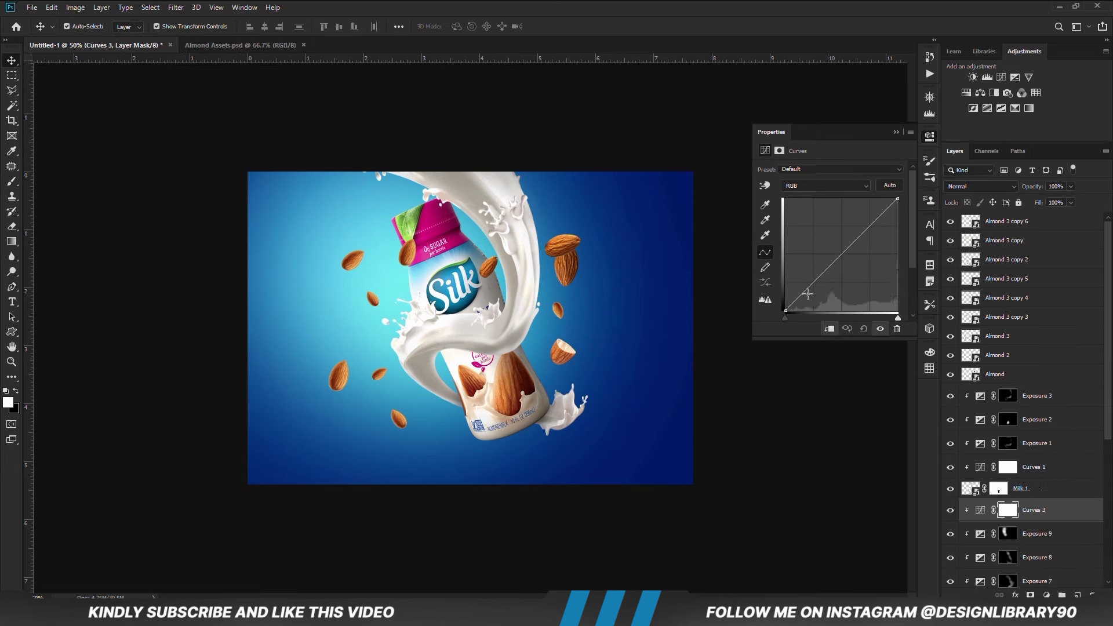
left_click_drag(805, 291, 808, 295)
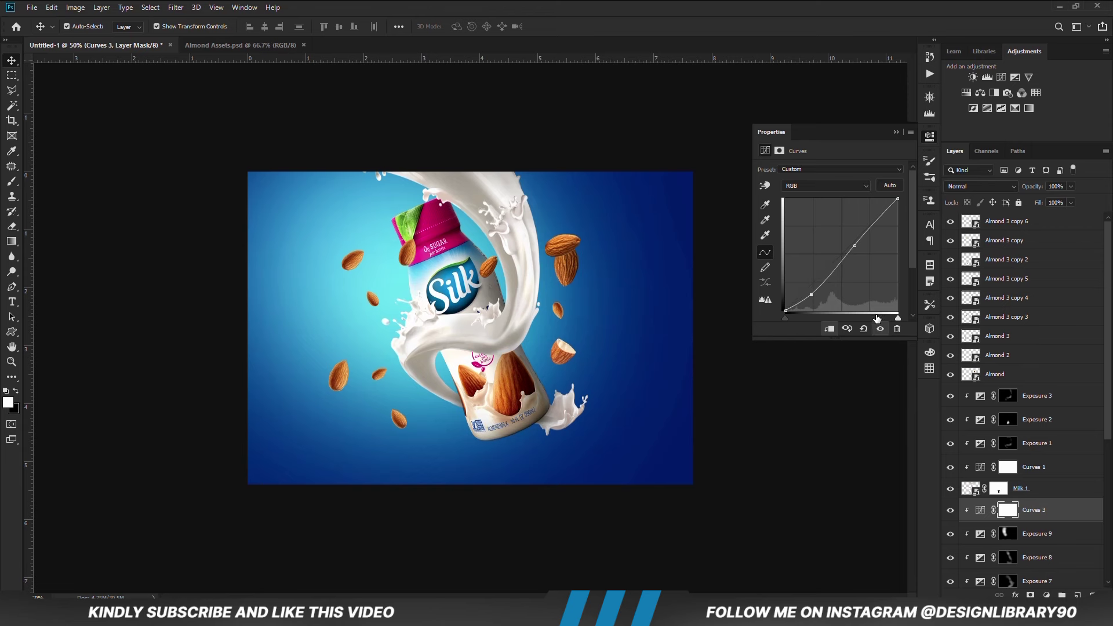
left_click(895, 132)
Add a clipped Exposure adjustment between Exposure 9 and Curves 3, lower its exposure to darken the bottle and invert its mask
left_click(1029, 539)
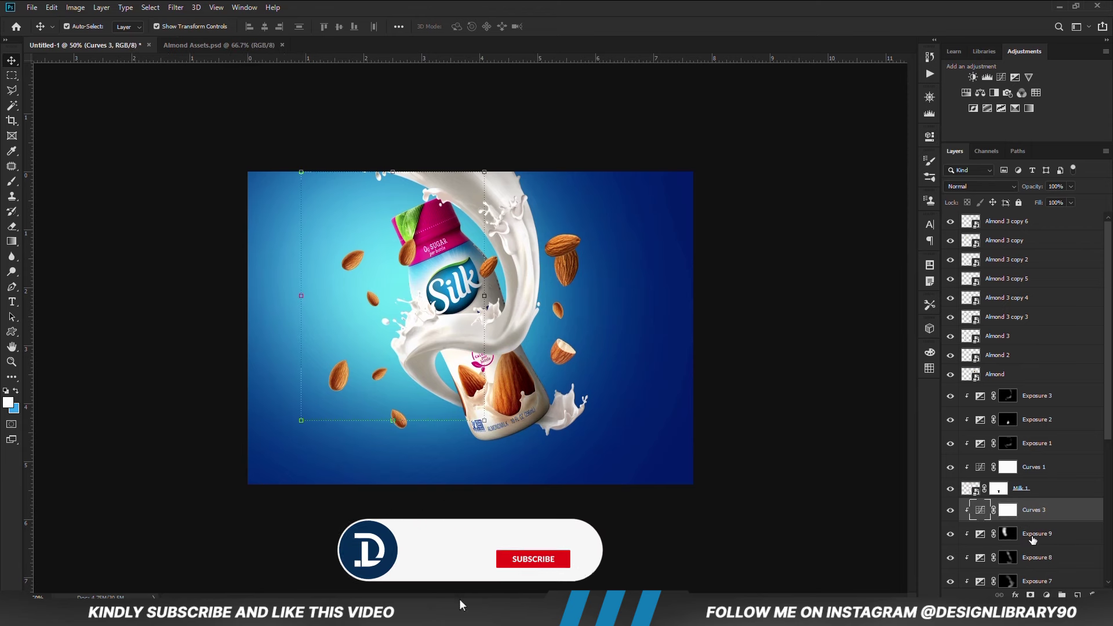
left_click(1046, 594)
left_click(1045, 457)
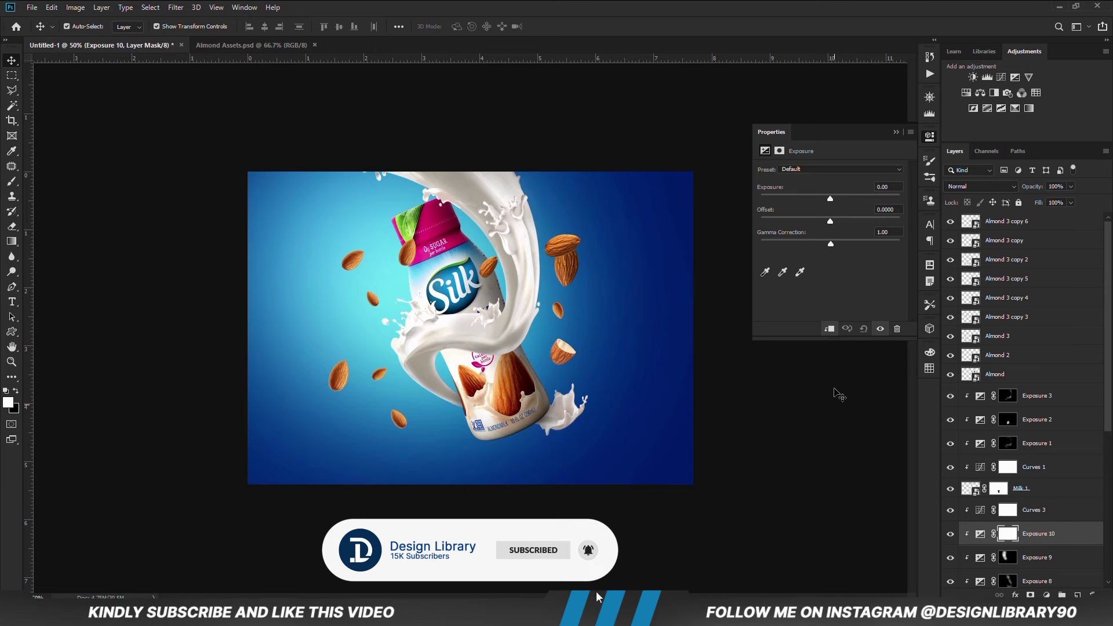
key("ctrl+i")
left_click(895, 132)
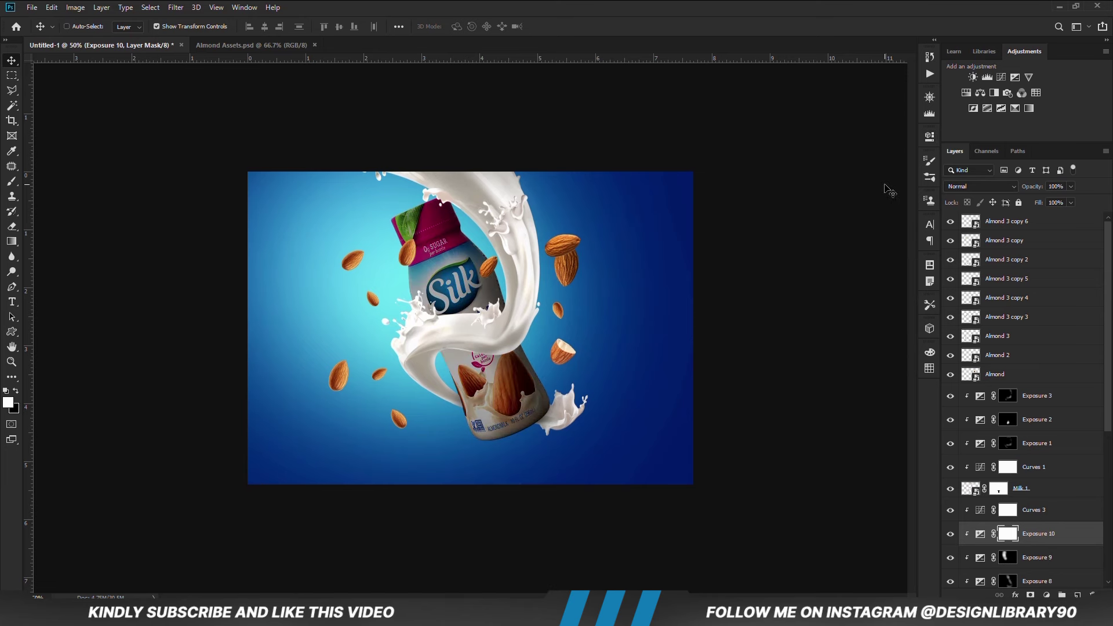
Paint shading on the bottle's right side on the Exposure 10 mask at 10% brush opacity, reducing the brush size from 300 to 150
key("b")
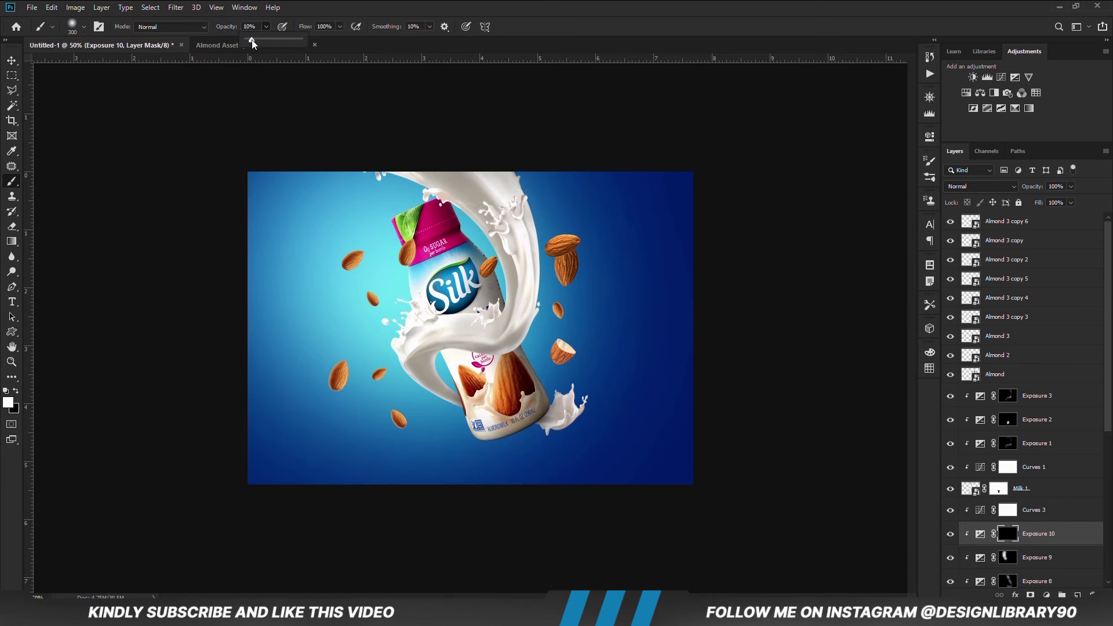
mouse_move(465, 188)
left_mouse_down()
mouse_move(501, 238)
mouse_move(470, 212)
left_mouse_up()
key("bracketleft")
key("bracketleft")
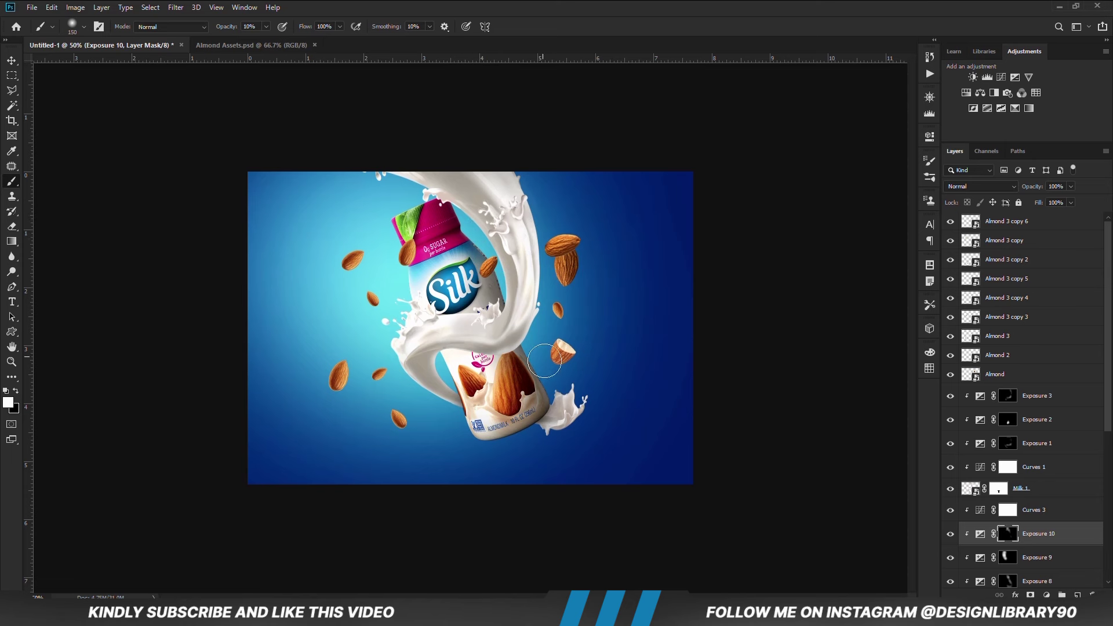
left_click(952, 534)
left_click(951, 534)
Add an Exposure adjustment above Exposure 10, set its exposure to about -6.33 and invert its mask
left_click(1046, 595)
left_click(1038, 461)
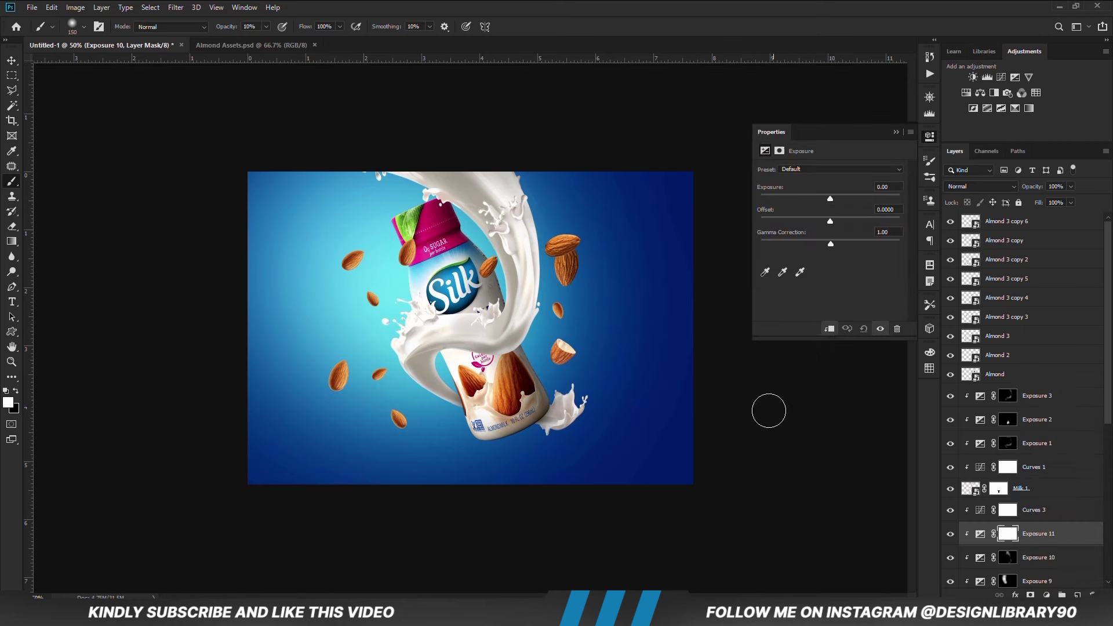
left_click_drag(830, 199, 785, 196)
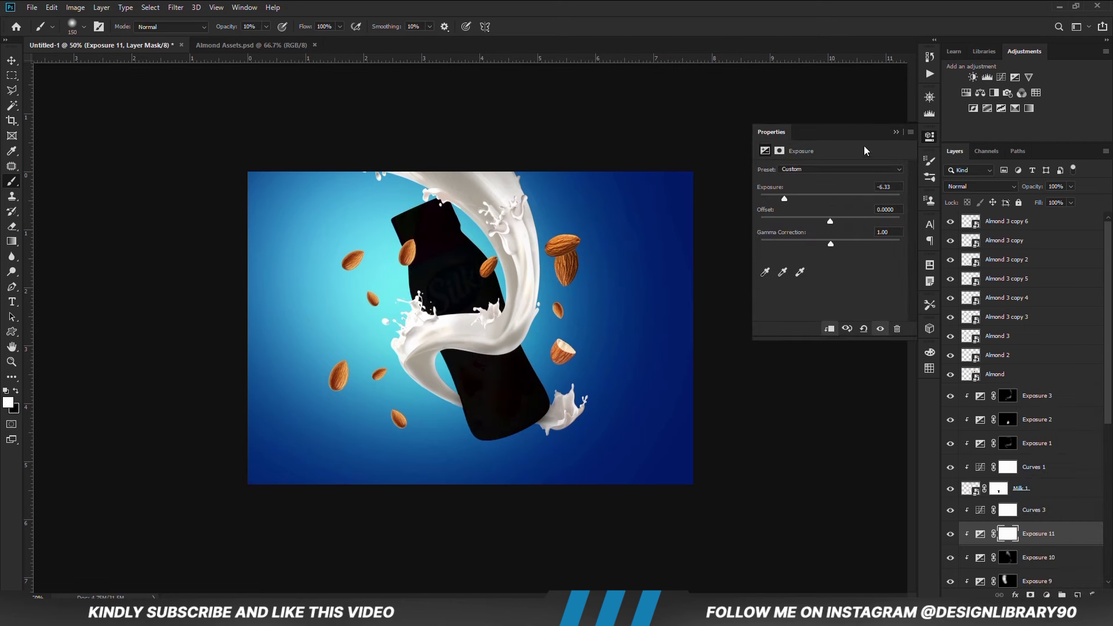
left_click(896, 132)
key("ctrl+i")
Paint a contact shadow on the bottle beneath the milk swirl on the Exposure 11 mask, using a size 175 brush at 53% opacity
key("bracketright")
left_click(266, 27)
left_click(339, 14)
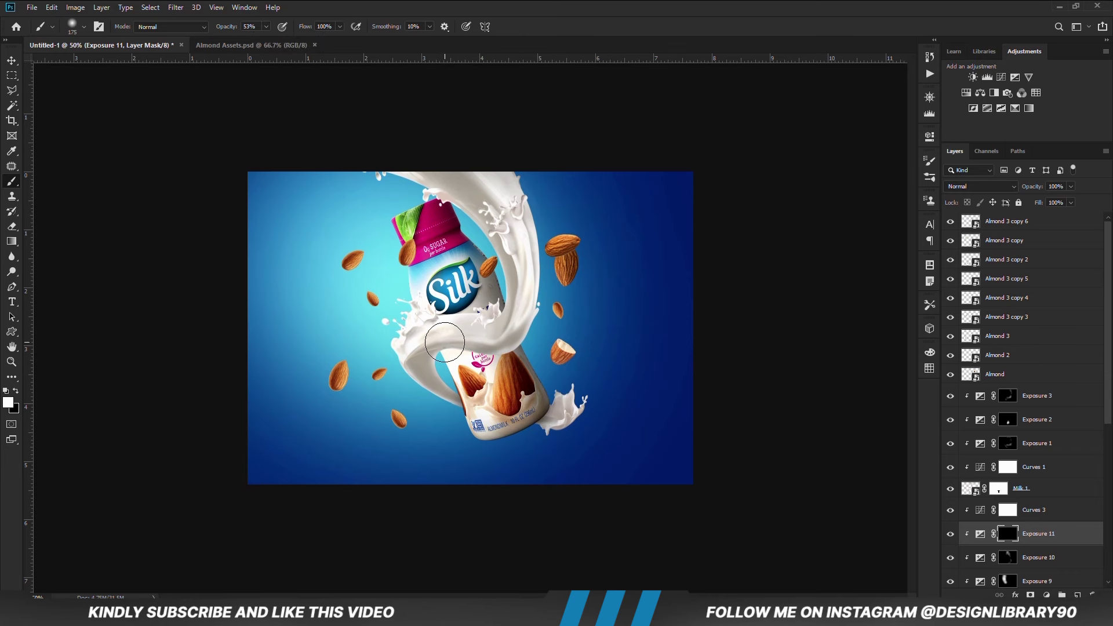
mouse_move(449, 341)
left_mouse_down()
mouse_move(512, 333)
mouse_move(516, 319)
mouse_move(490, 340)
mouse_move(534, 317)
mouse_move(410, 351)
left_mouse_up()
Refine the shadow under the milk swirl on the Exposure 11 mask with a size 200 brush at 11% opacity, alternating black and white
key("x")
key("1")
key("1")
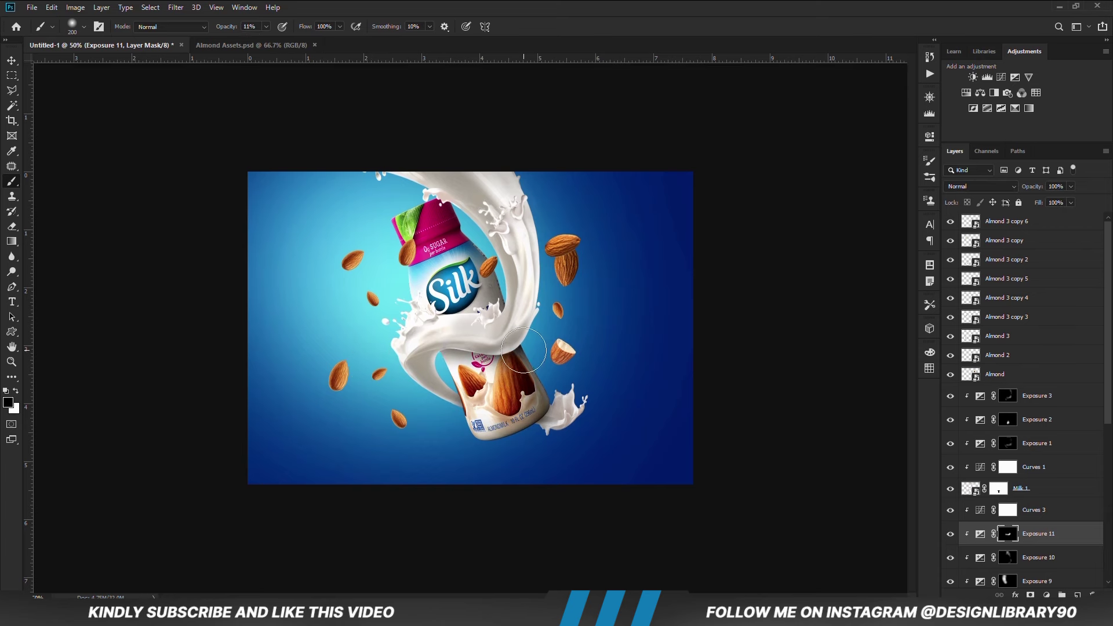
key("x")
key("x")
key("x")
mouse_move(398, 343)
left_mouse_down()
mouse_move(426, 345)
mouse_move(420, 385)
left_mouse_up()
key("x")
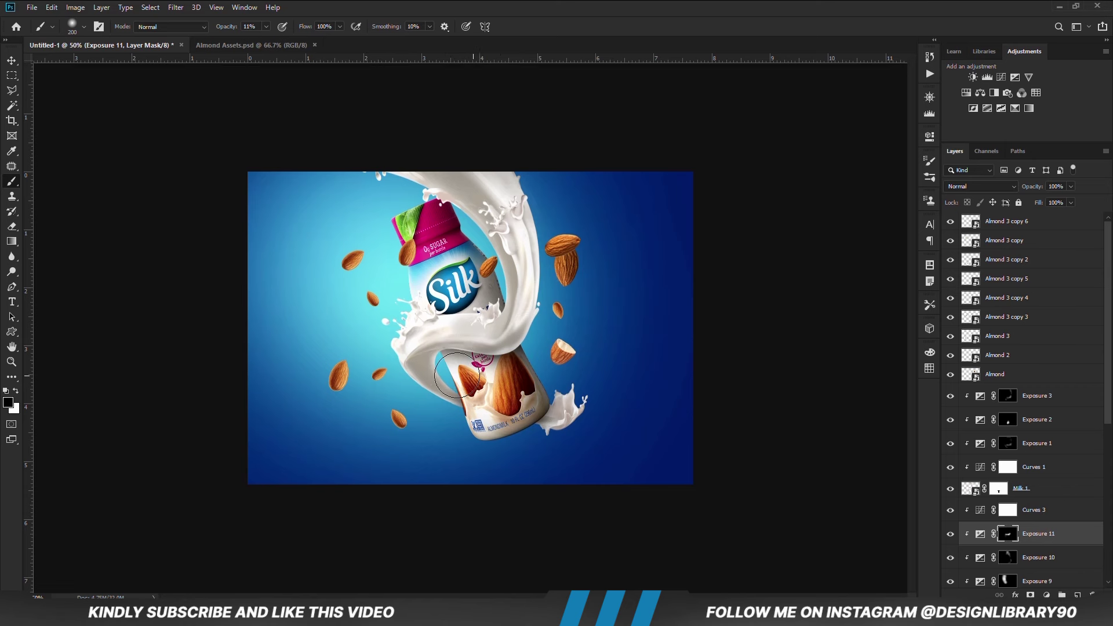
Compare the bottle with and without Exposure 11 and slightly reduce that layer's opacity
left_click(950, 534)
left_click(950, 534)
left_click(1070, 186)
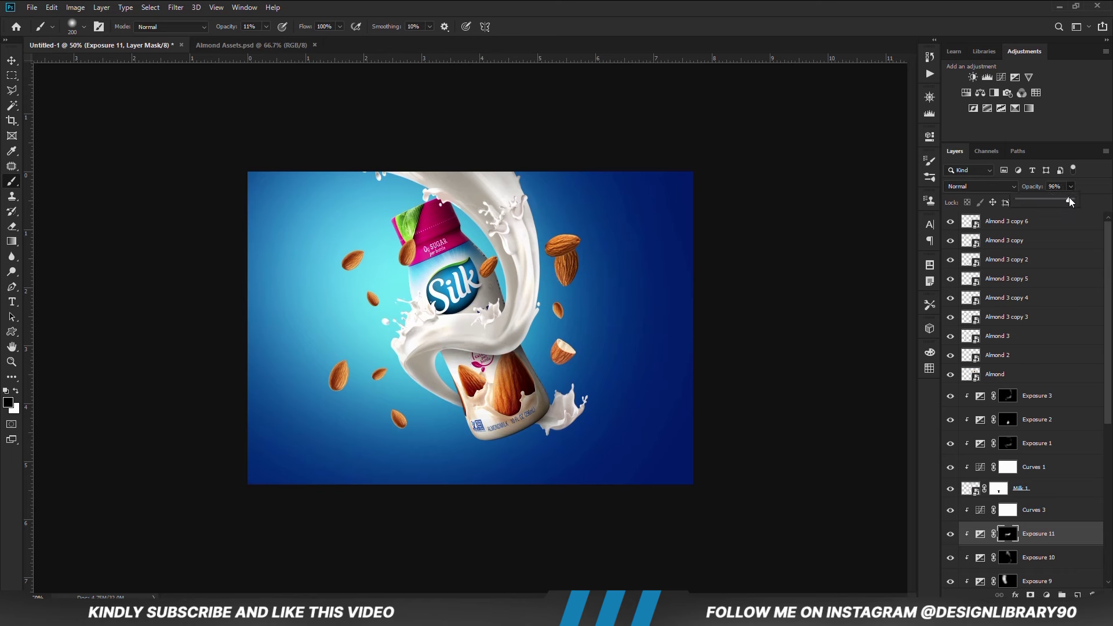
key("Return")
Add an Exposure adjustment clipped to the Milk 1 layer, lower its exposure until the milk turns dark grey, and invert its mask
key("v")
left_click(752, 405)
left_click(512, 342)
left_click(950, 489)
left_click(950, 489)
left_click(1046, 595)
left_click(1038, 451)
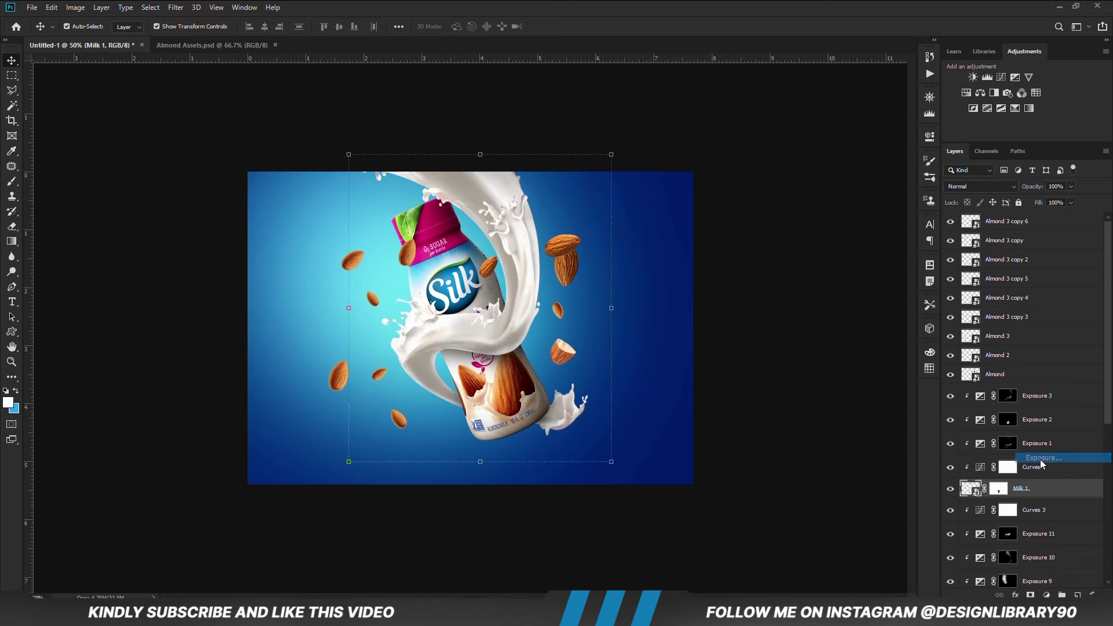
left_click(831, 330)
left_click_drag(830, 198, 799, 197)
left_click(896, 131)
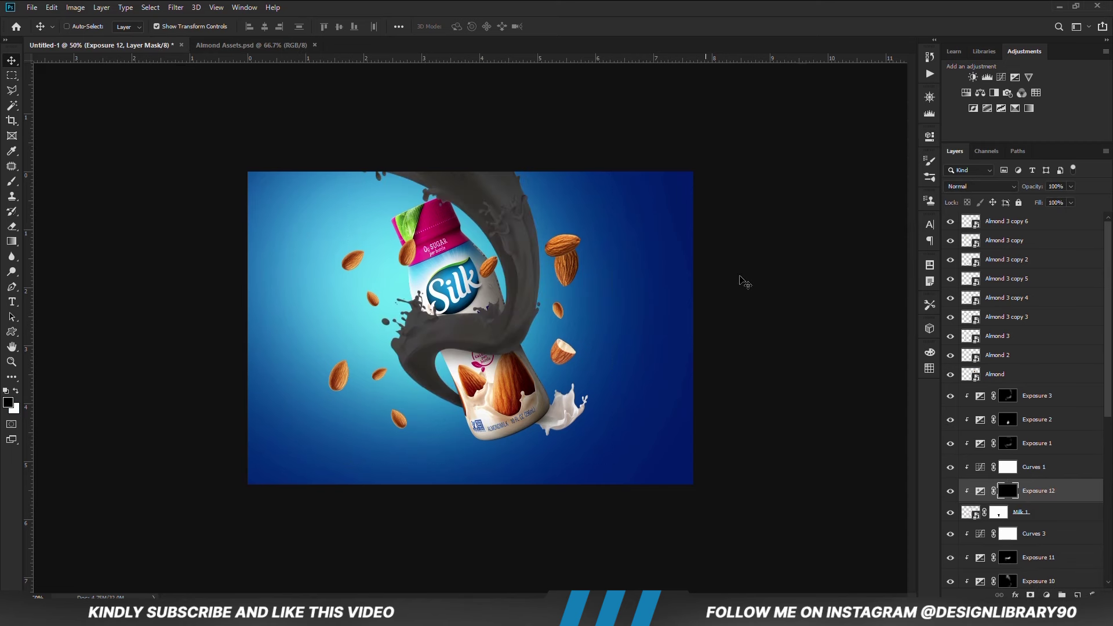
Paint shading on the milk swirl's lower edge on the Exposure 12 mask with a size 150 brush and reduce the layer's opacity to 62%
key("b")
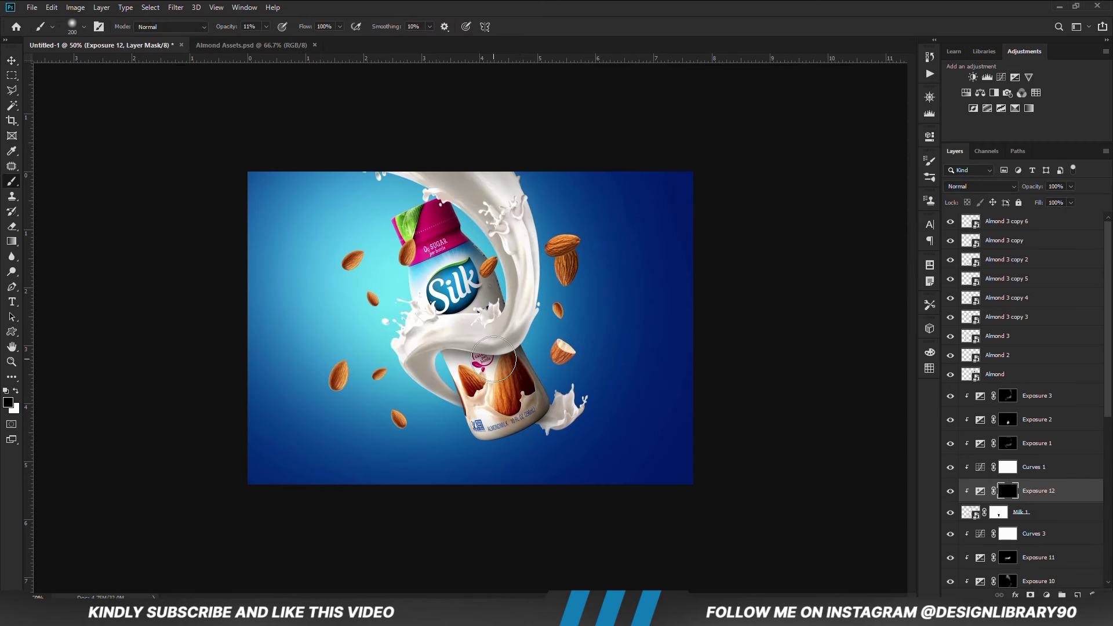
key("bracketleft")
left_click_drag(457, 357, 448, 359)
left_click(1070, 187)
left_click_drag(1071, 199, 1051, 201)
left_click(950, 491)
left_click(950, 491)
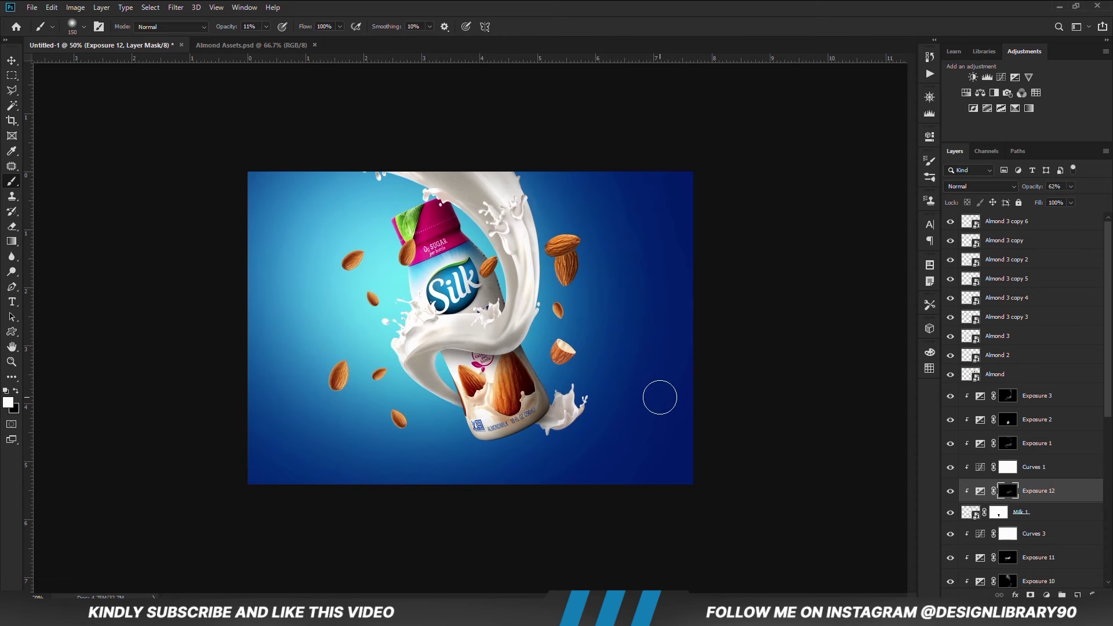
Add a clipped Exposure adjustment directly above Exposure 7, lower its exposure to strongly darken the bottle and invert its mask
key("v")
left_click(746, 335)
scroll(1052, 487, "down", 5)
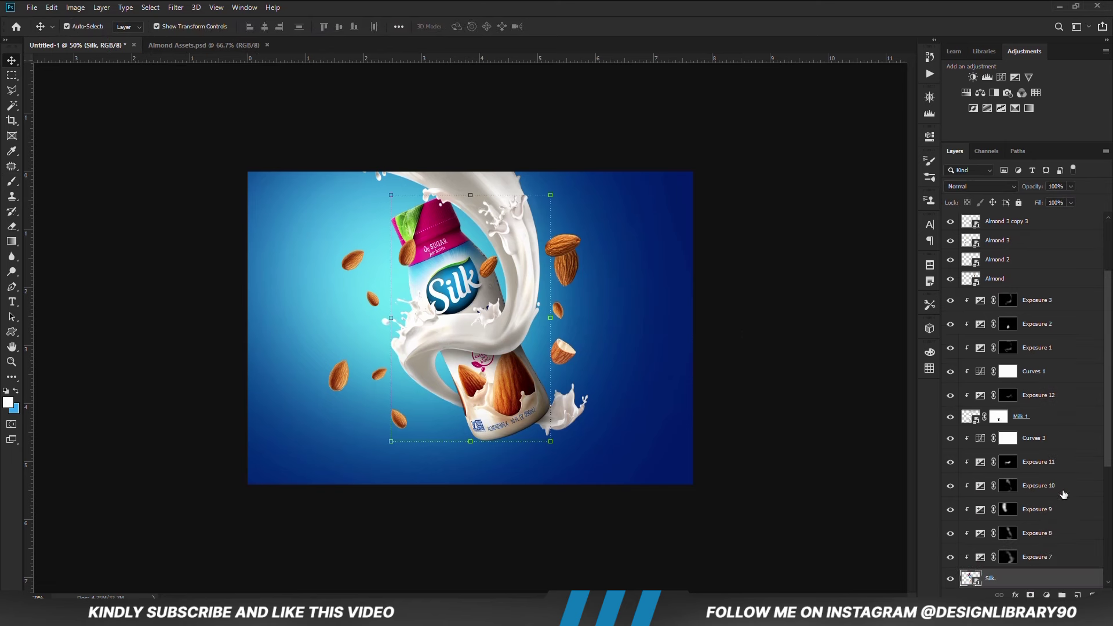
left_click(1037, 499)
left_click(1046, 595)
left_click(1052, 456)
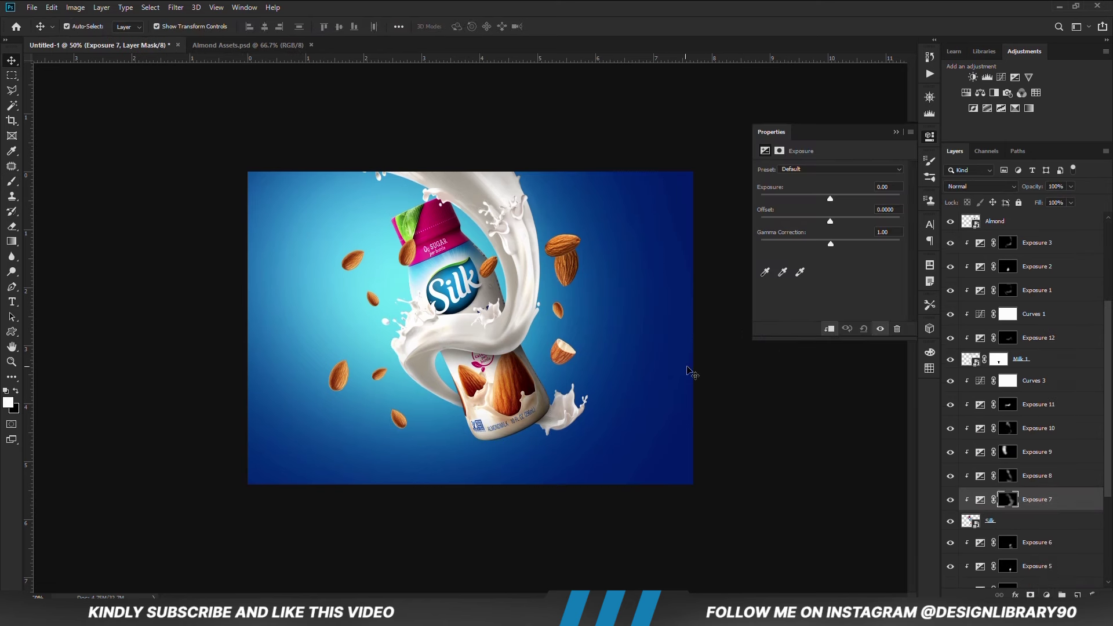
left_click_drag(805, 197, 793, 197)
left_click(896, 132)
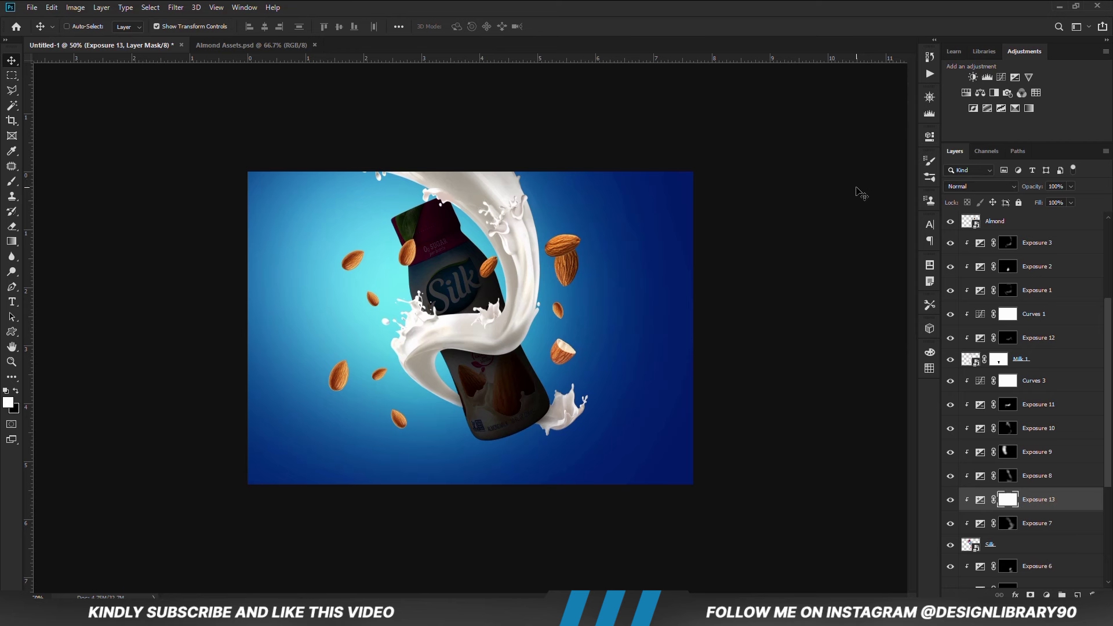
key("ctrl+i")
Paint shadows cast by the two almonds onto the bottle on the Exposure 13 mask with a size 80 to 90 brush at 37% opacity
key("b")
left_click_drag(266, 26, 276, 42)
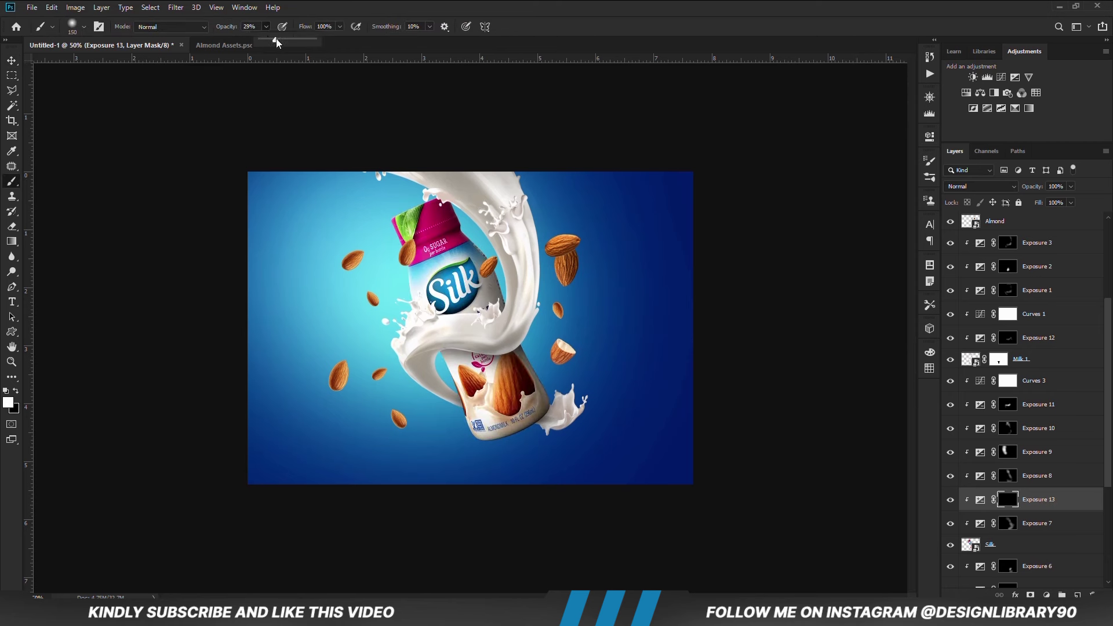
left_click(288, 25)
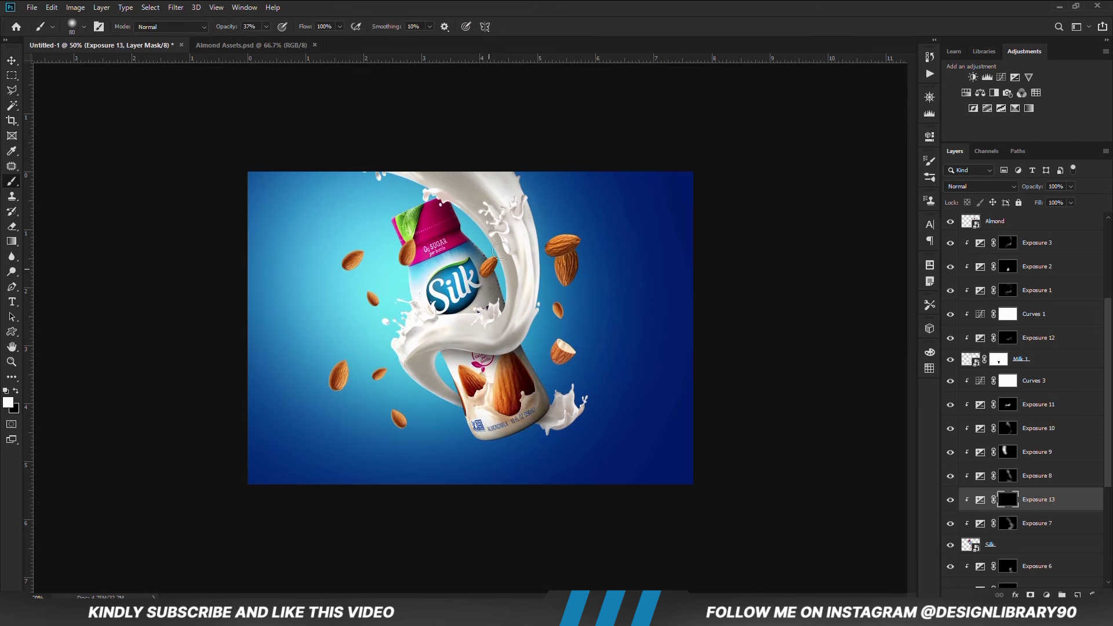
left_click_drag(492, 264, 485, 275)
key("x")
left_click_drag(407, 253, 407, 277)
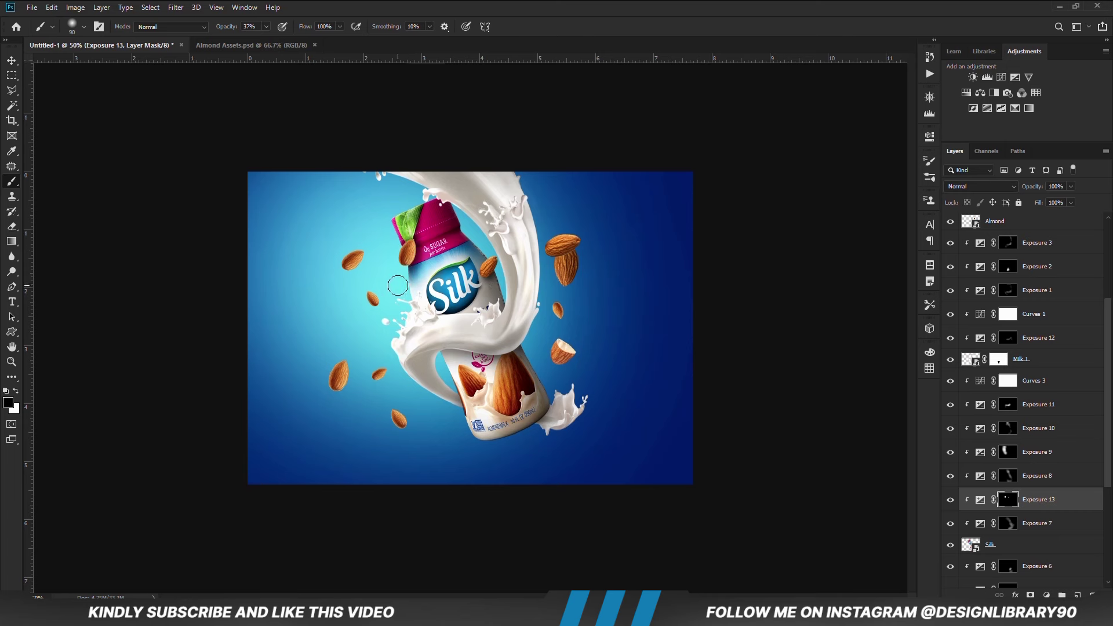
Refine the almond shadows on the Exposure 13 mask with a size 80 brush at 14% opacity and compare with the adjustment hidden
key("bracketright")
key("bracketright")
key("1")
key("4")
key("bracketleft")
key("bracketleft")
key("bracketleft")
key("x")
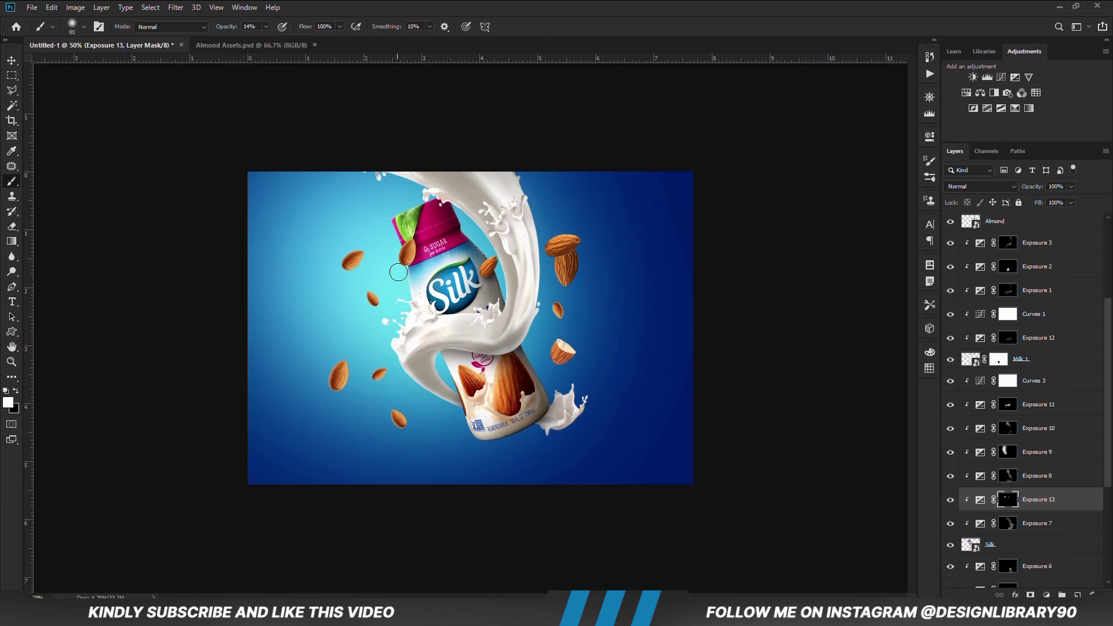
left_click(950, 500)
left_click(950, 500)
Touch up the Exposure 13 mask with a size 100 brush, compare the shadows on and off, and lower the layer's opacity slightly
key("bracketright")
key("bracketright")
key("x")
left_click(951, 500)
left_click(950, 500)
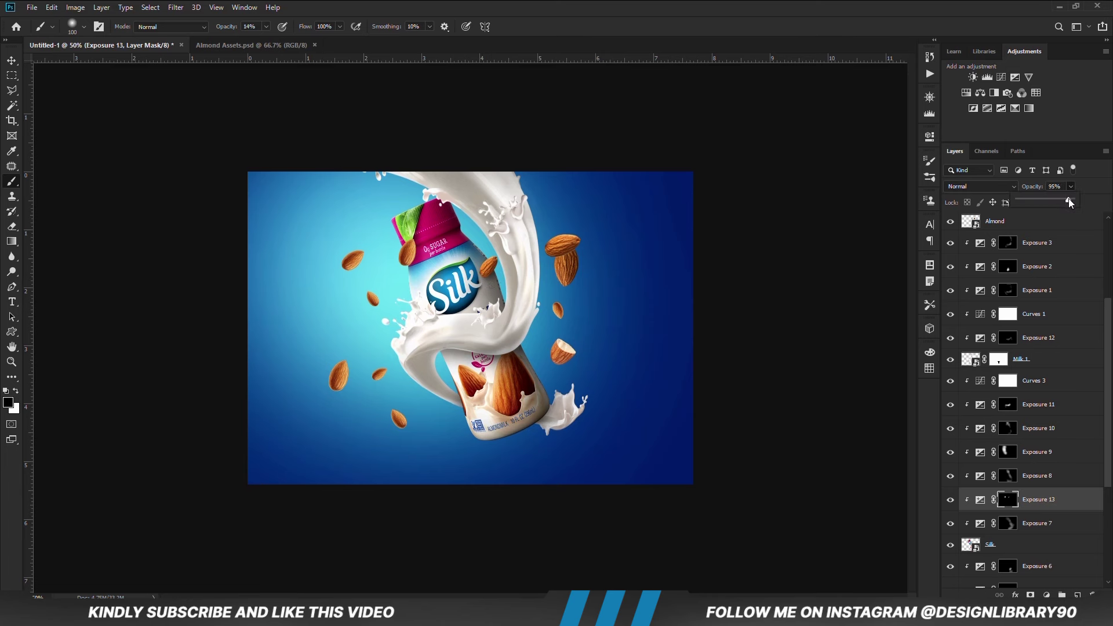
key("v")
left_click(782, 398)
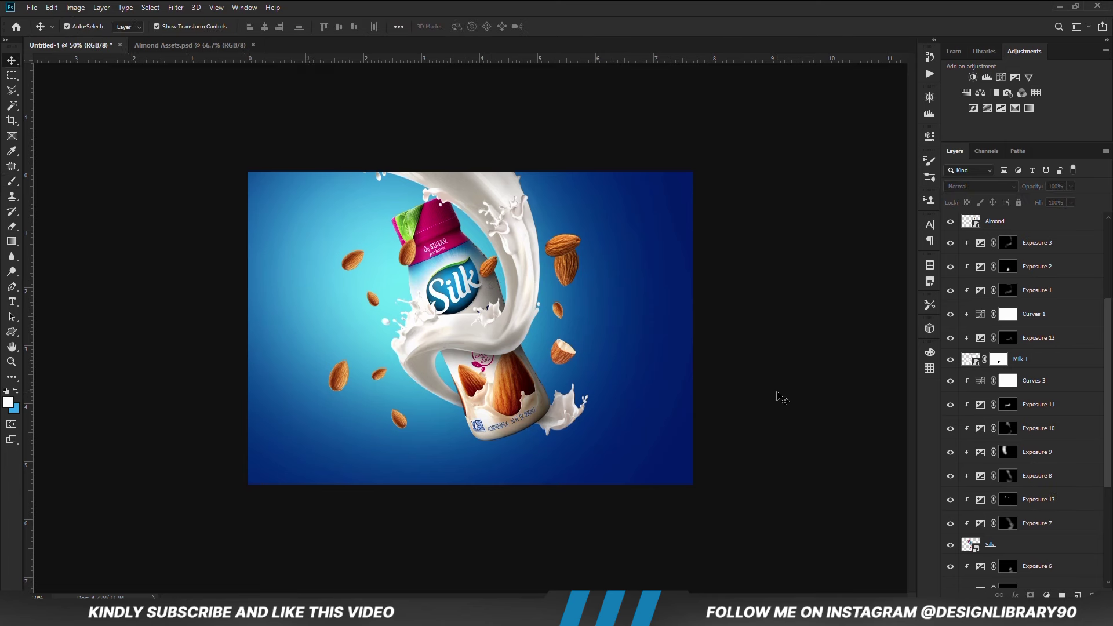
Add an Exposure adjustment clipped to the Almond 3 layer, lower its exposure, invert its mask and paint shading on the almond
left_click(339, 375)
key("ctrl+j")
key("ctrl+j")
left_click(1046, 595)
left_click(1035, 462)
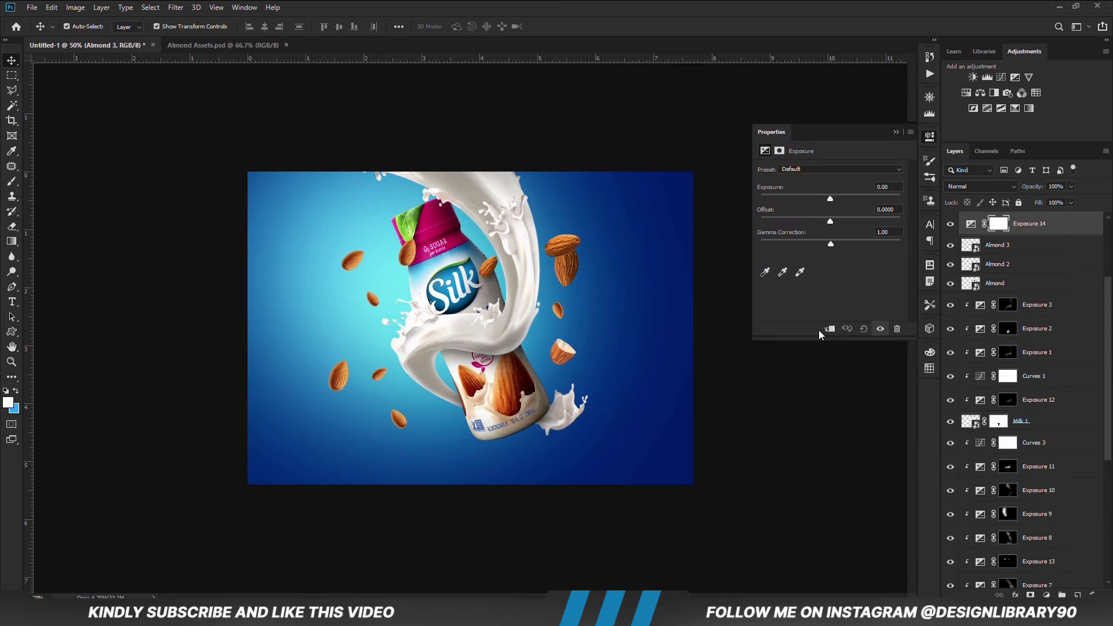
left_click(829, 328)
left_click_drag(830, 199, 805, 199)
left_click(906, 136)
key("ctrl+i")
key("b")
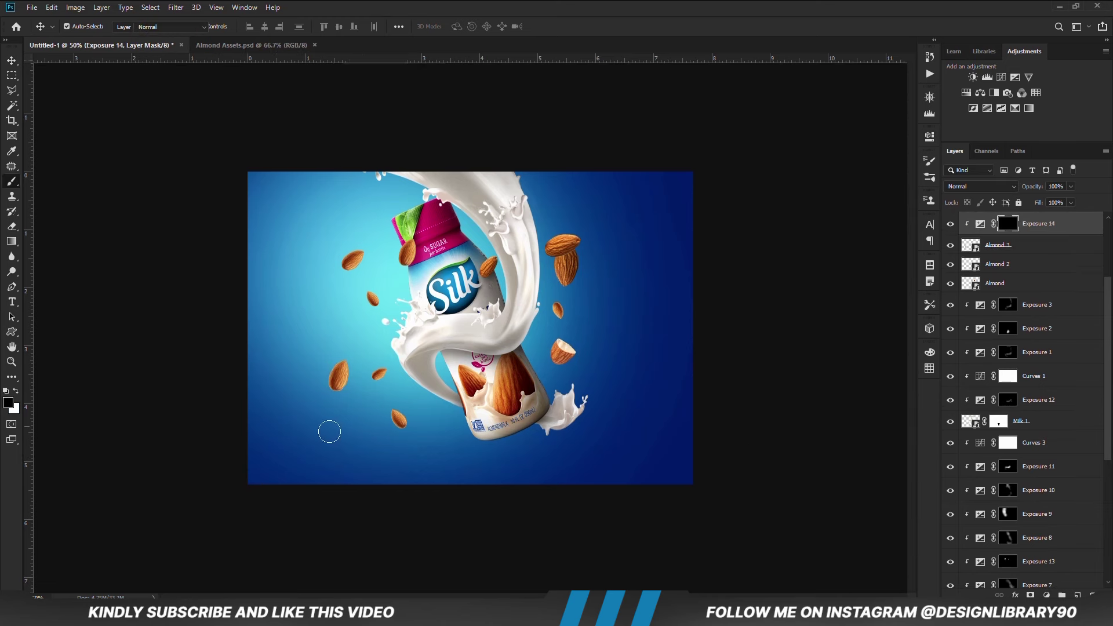
key("x")
Add a clipped Exposure adjustment above Exposure 14, raise its exposure, paint highlights through its inverted mask, and reduce the layer's opacity to 59%
left_click(1046, 595)
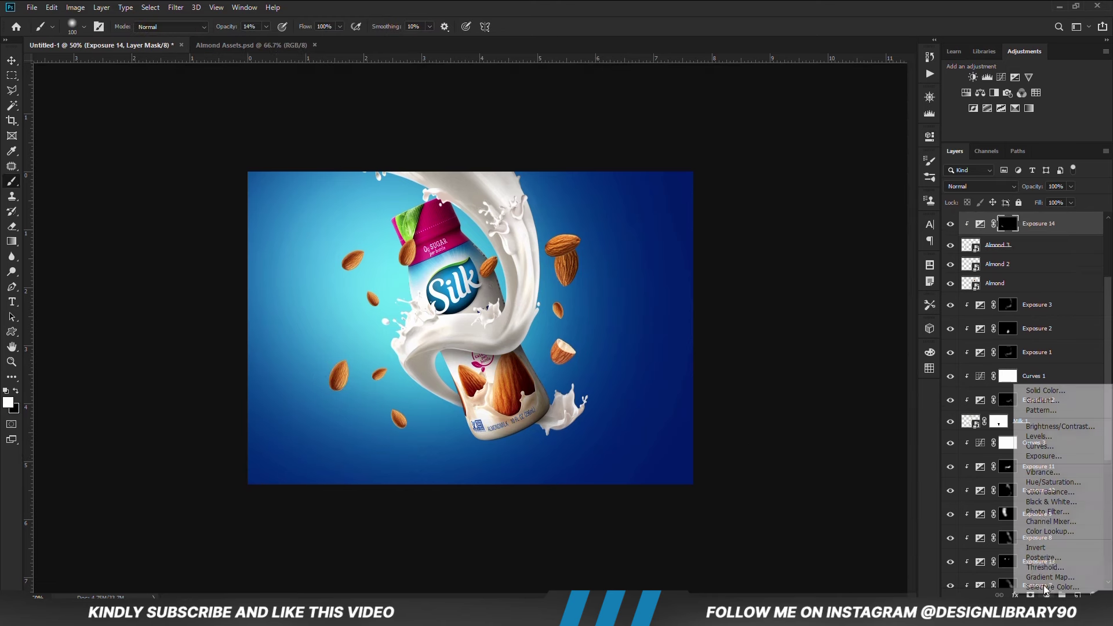
left_click(1034, 462)
left_click_drag(830, 199, 844, 199)
left_click(929, 136)
key("ctrl+i")
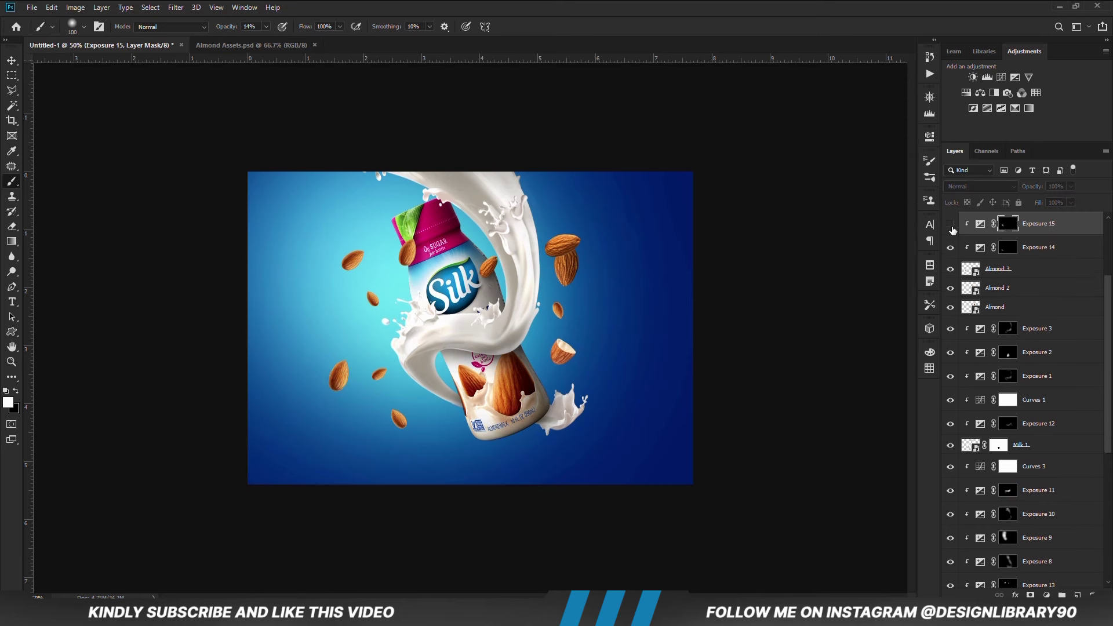
left_click(950, 224)
key("x")
left_click(949, 224)
key("v")
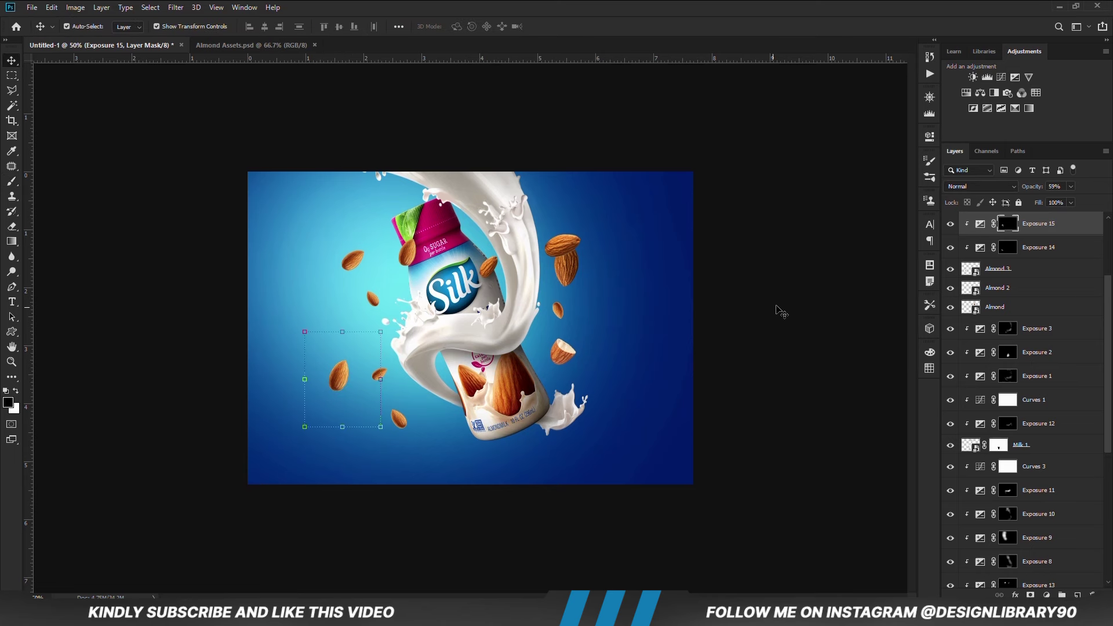
Add an Exposure adjustment clipped to the Almond 3 copy layer, invert its mask and paint on the almond with a 14% opacity brush
left_click(351, 262)
left_click(1046, 595)
left_click(1041, 453)
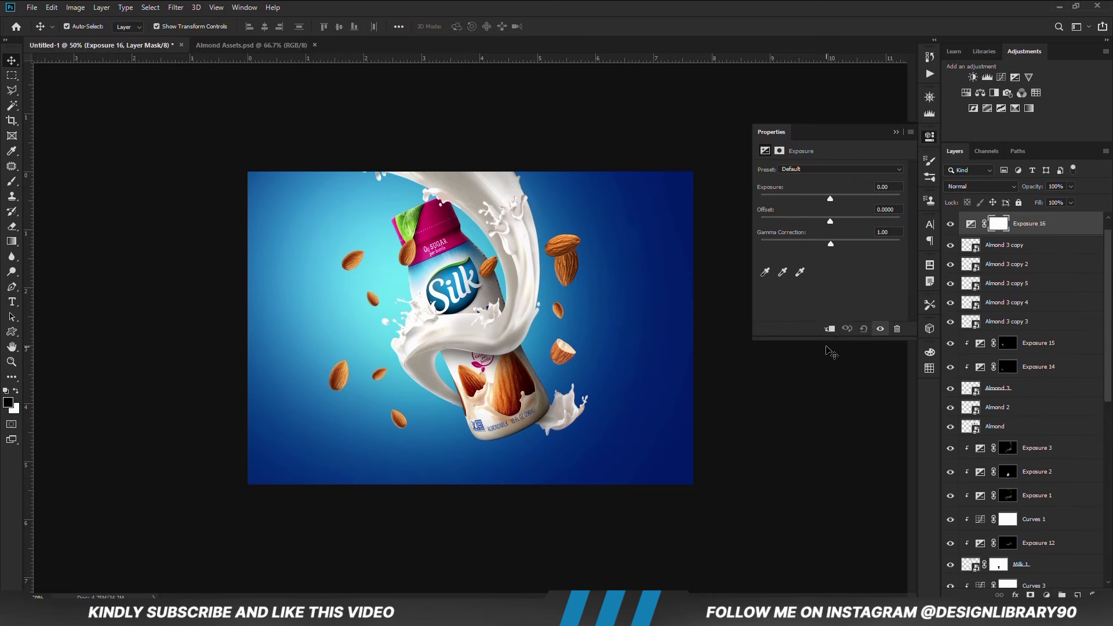
left_click(911, 126)
key("b")
key("x")
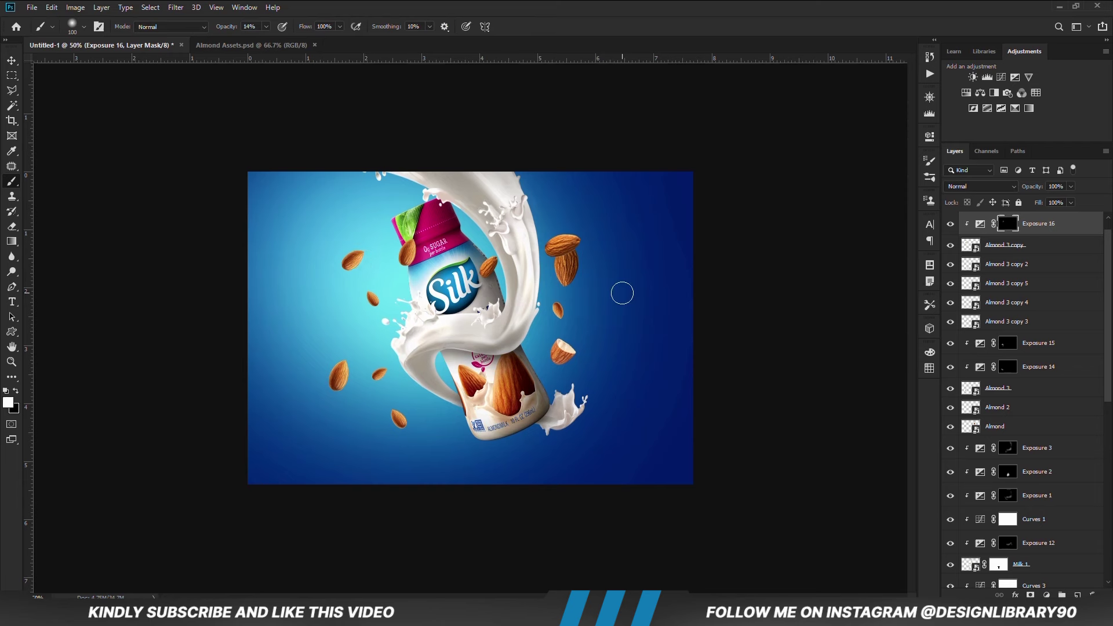
Add an Exposure adjustment clipped to the Almond 2 layer, lower its exposure, invert its mask and paint shading on the cut almond
key("v")
left_click(561, 351)
left_click(1046, 595)
left_click(1041, 452)
left_click(829, 328)
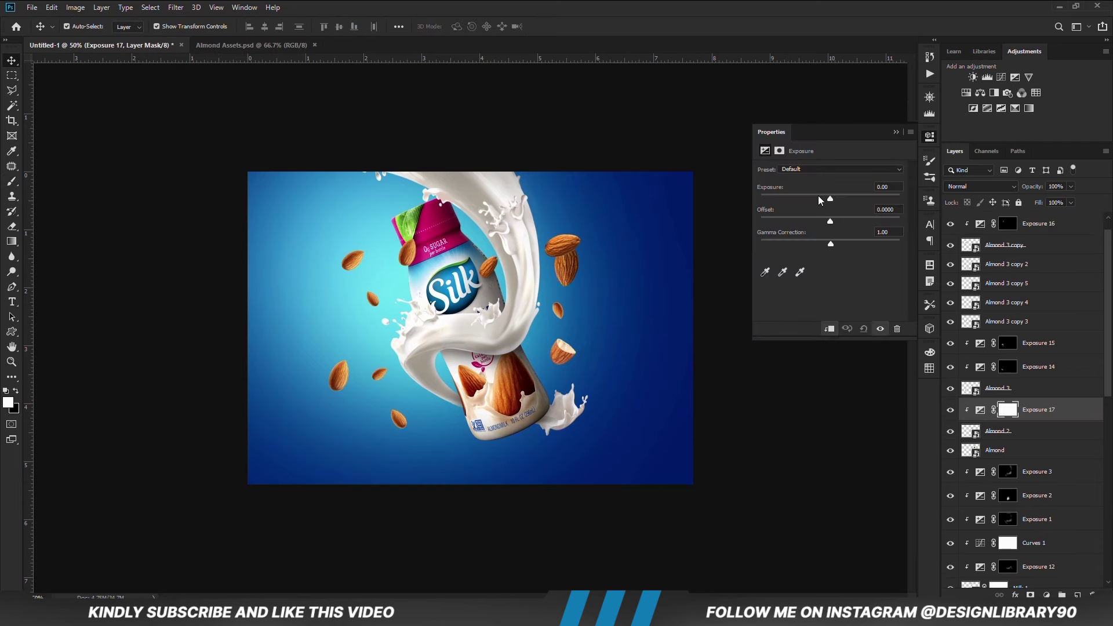
left_click_drag(830, 199, 804, 197)
left_click(896, 131)
key("ctrl+i")
key("b")
left_click(574, 360)
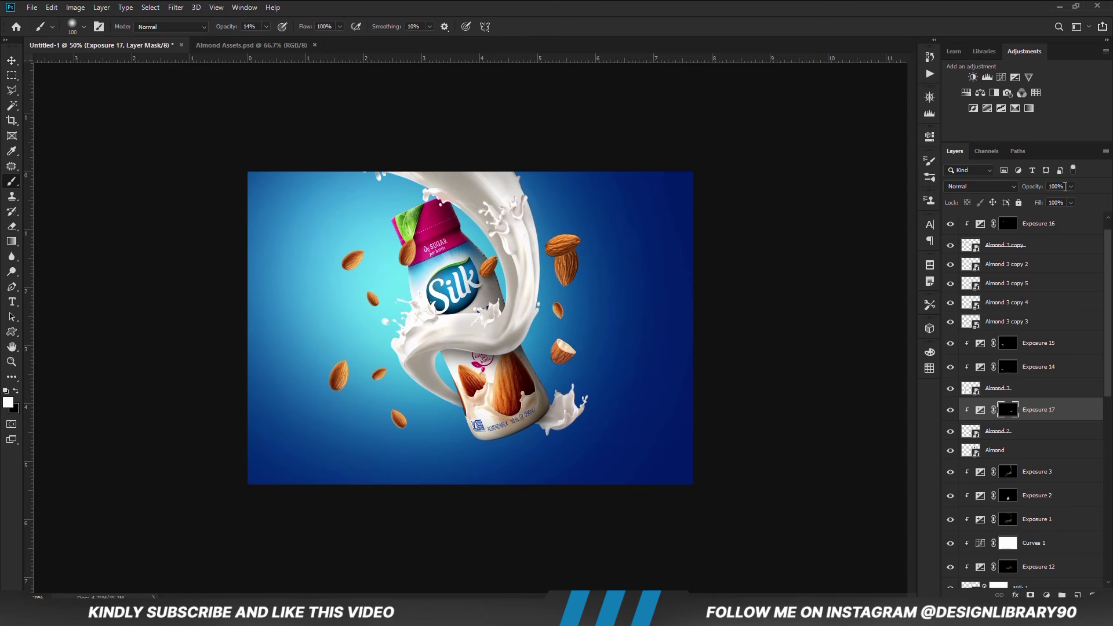
key("v")
left_click(768, 390)
Apply a Gaussian Blur with a 5.2 pixel radius to the small almond on the Almond 3 copy 5 layer
left_click(561, 316)
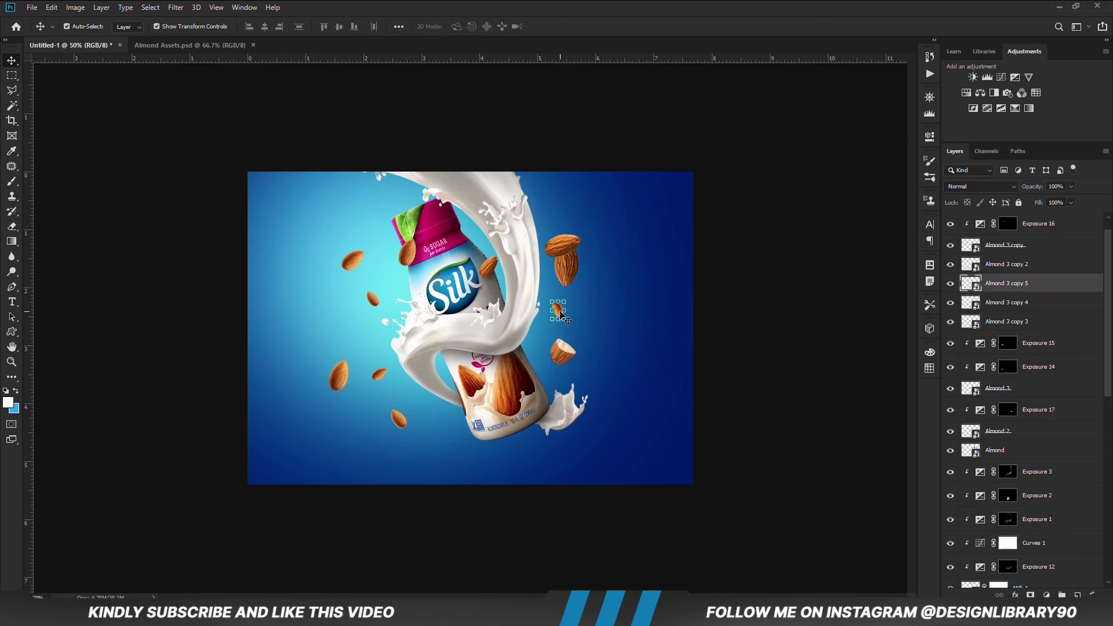
left_click(176, 7)
mouse_move(221, 137)
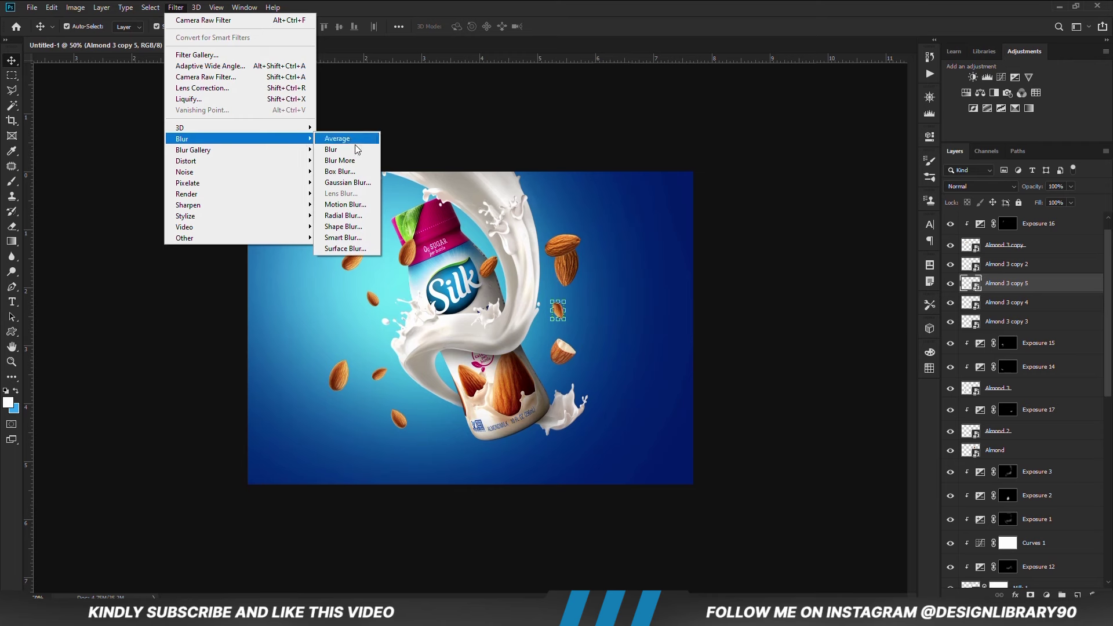
left_click(348, 189)
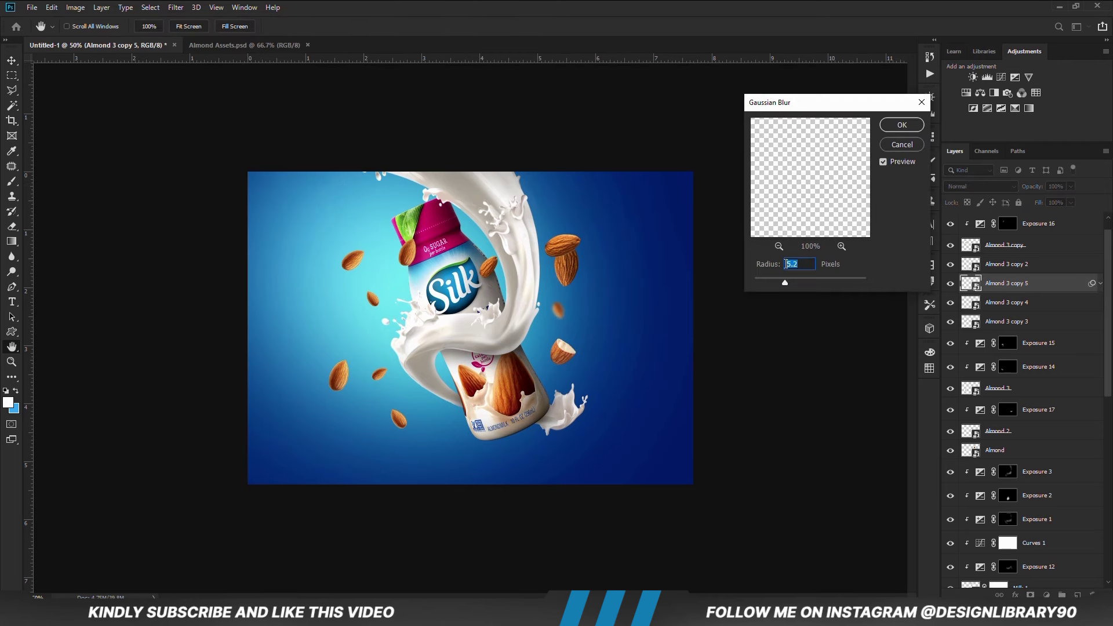
left_click(901, 125)
key("v")
Apply the same Gaussian Blur to the small almond on the Almond 3 copy 3 layer
left_click(374, 299)
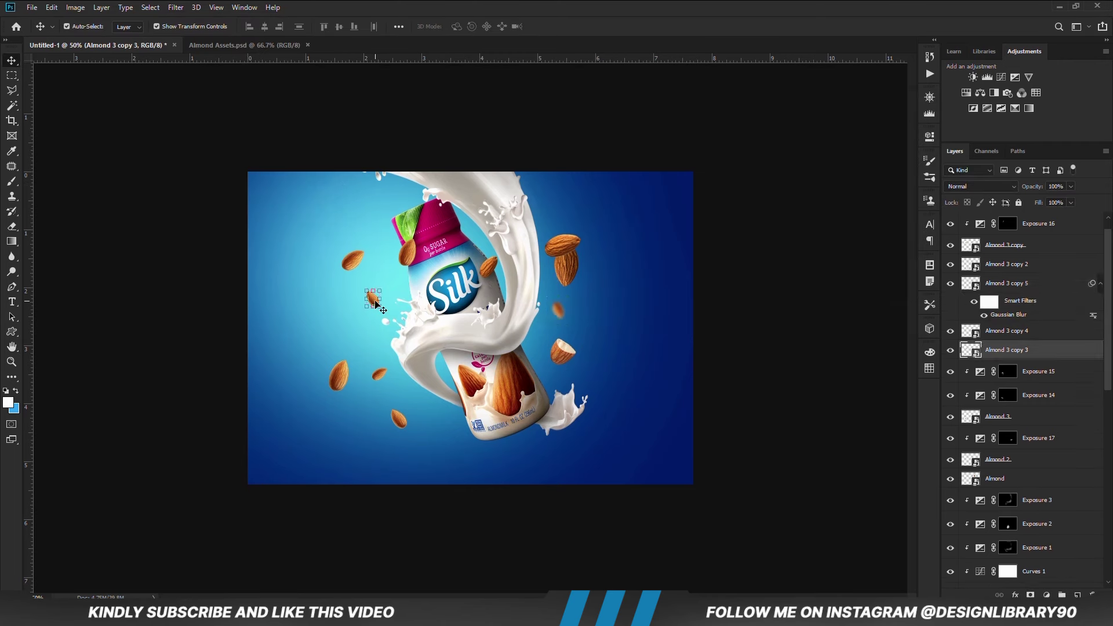
left_click(175, 7)
mouse_move(237, 150)
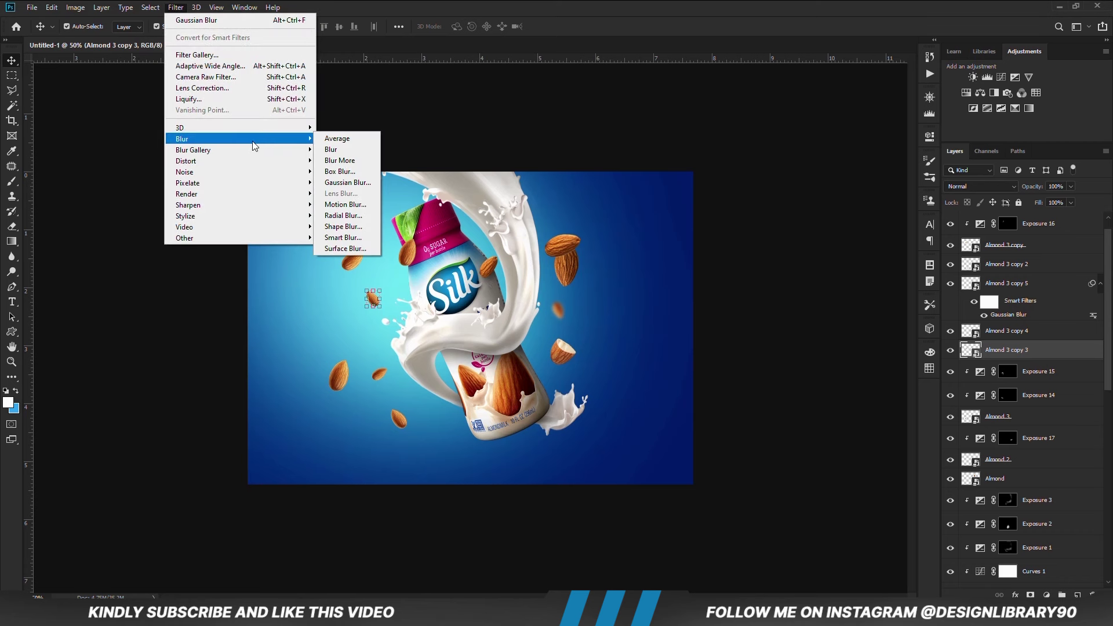
left_click(363, 181)
left_click(901, 124)
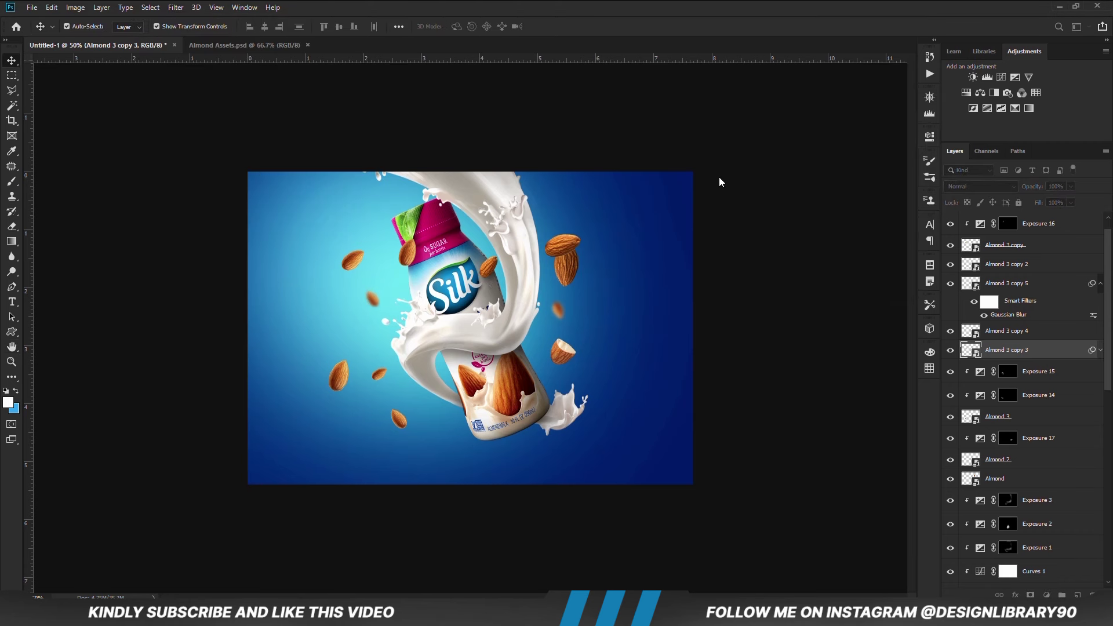
Apply a 5.2 pixel Gaussian Blur to the small almond on the Almond 3 copy 4 layer and deselect the layer
left_click(381, 378)
left_click(175, 7)
mouse_move(232, 139)
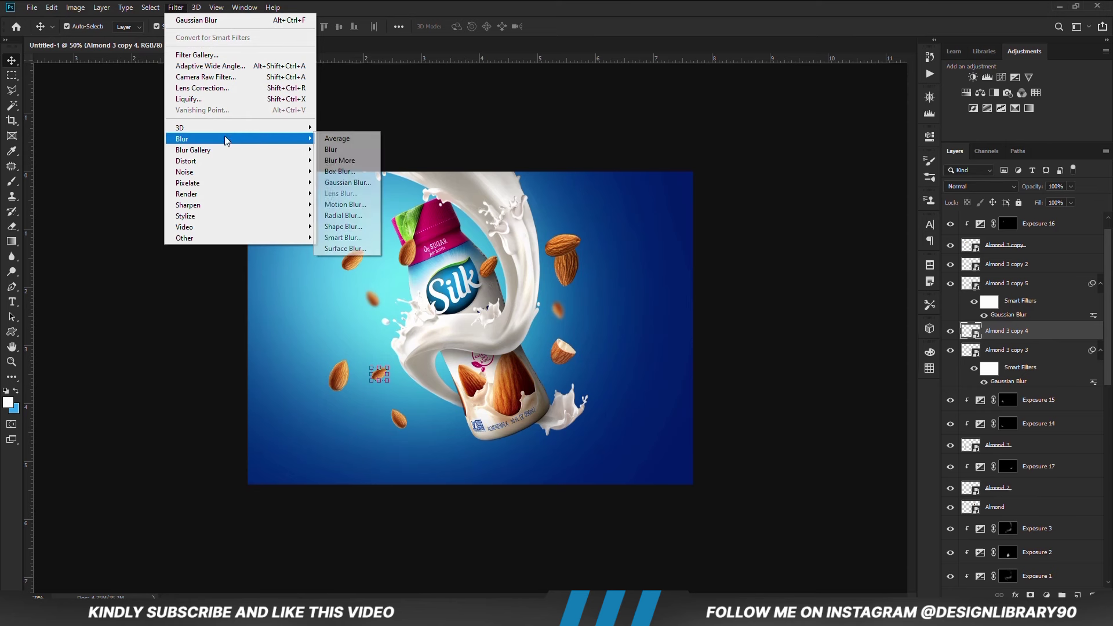
left_click(365, 183)
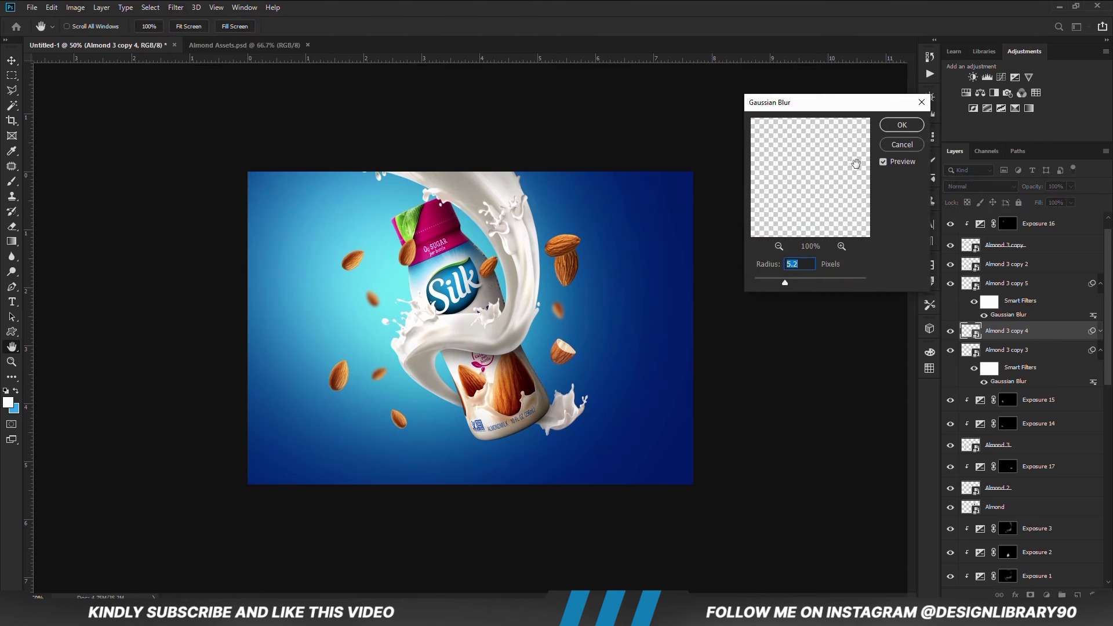
left_click(894, 129)
left_click(783, 313)
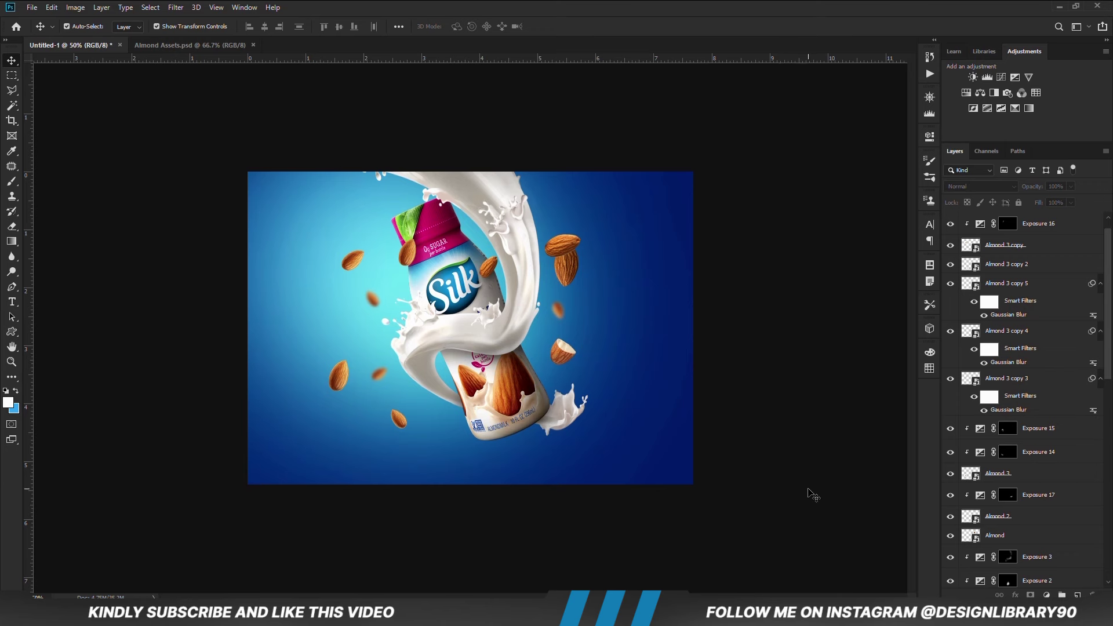
Add a Curves adjustment over the whole composition, pull the curve's shadows down, reduce its opacity to 53% and compare it on and off
left_click(1046, 595)
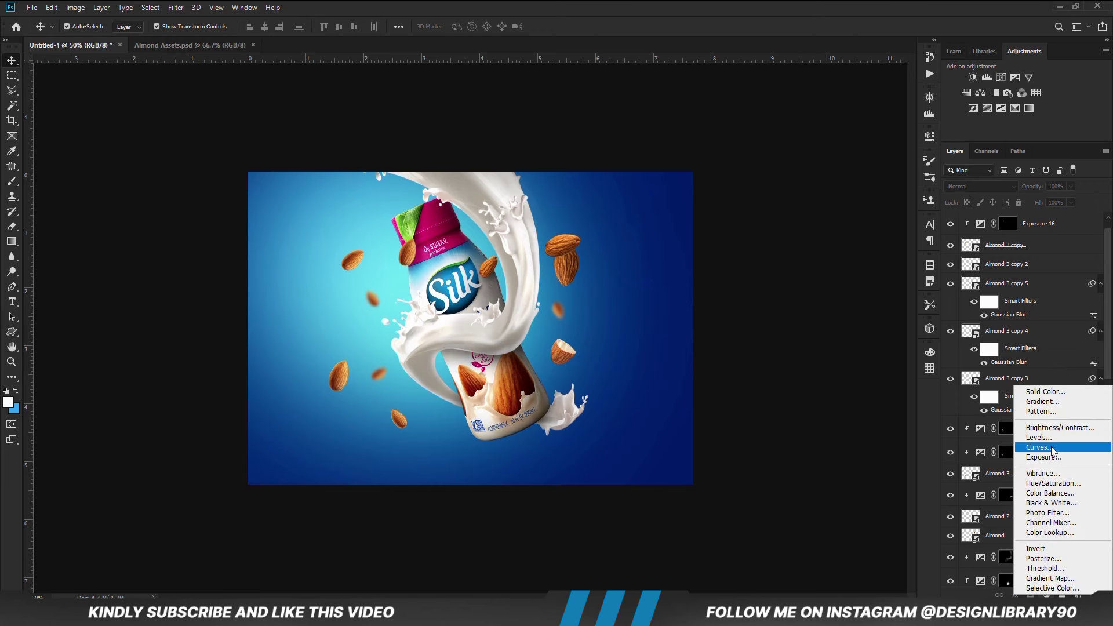
left_click(1054, 452)
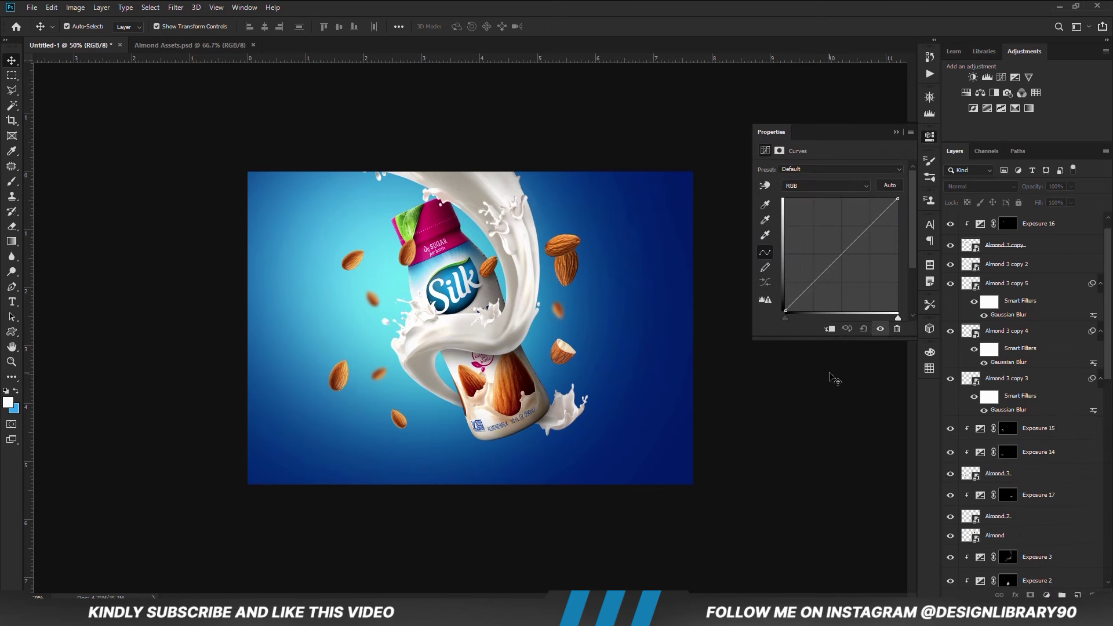
left_click_drag(810, 286, 816, 294)
left_click(896, 132)
left_click(1070, 186)
left_click(1045, 199)
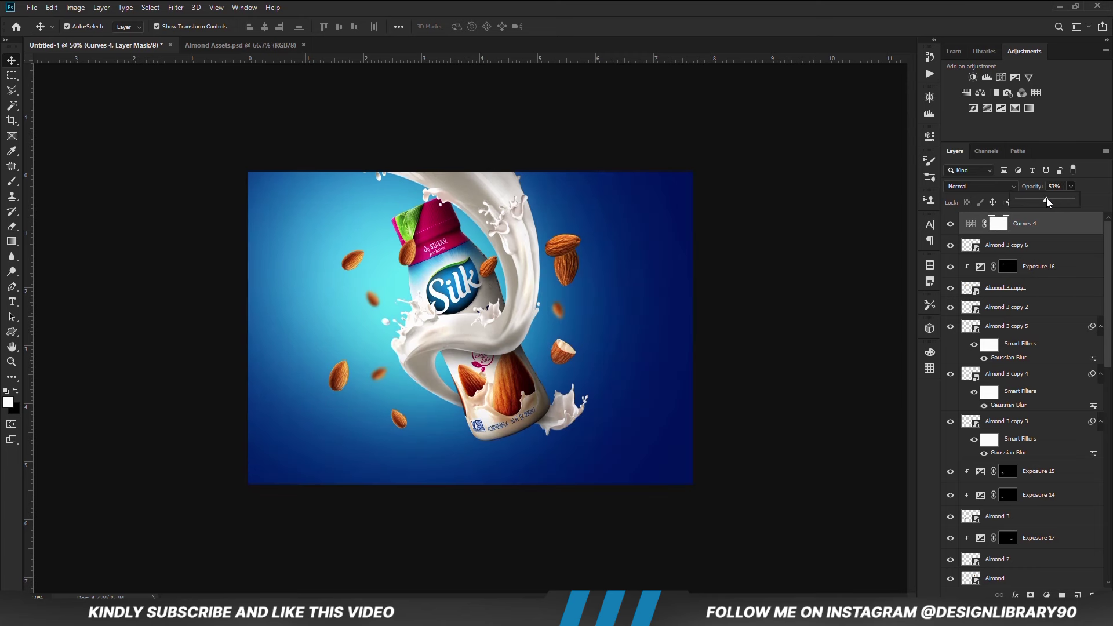
left_click(854, 253)
left_click(949, 225)
left_click(948, 225)
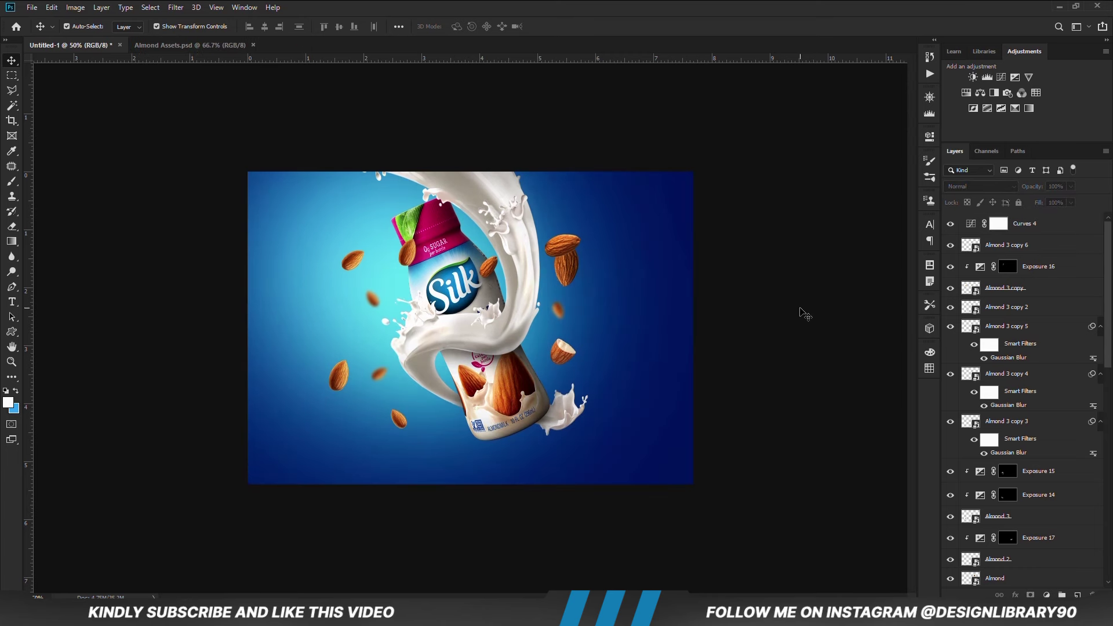
Add an Exposure adjustment above Curves 4 with gamma correction 0.80 and invert its mask
left_click(1046, 595)
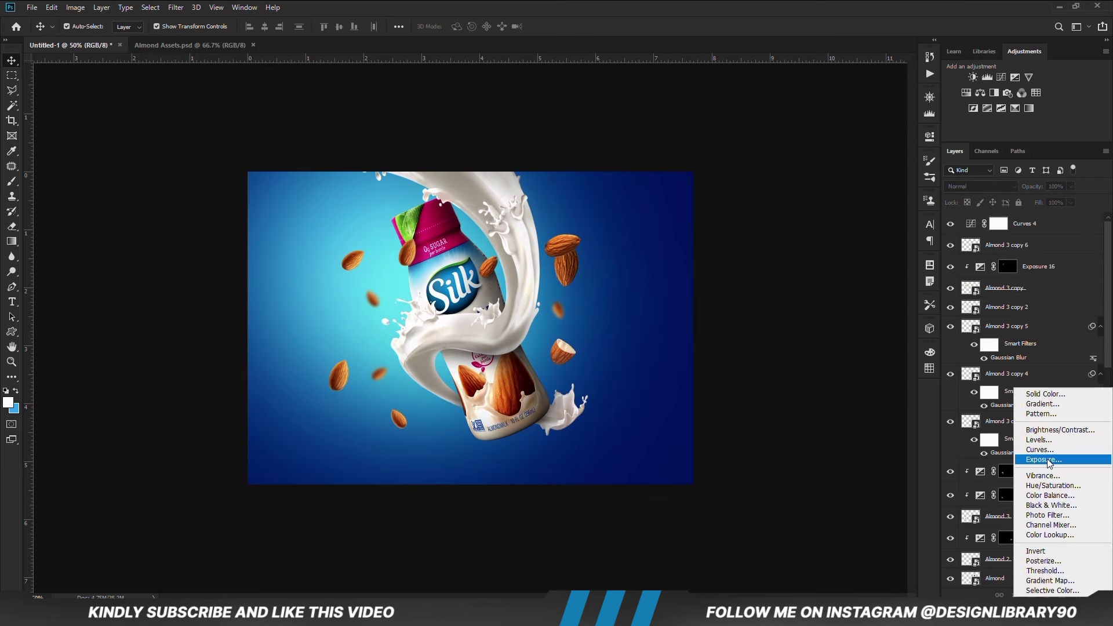
left_click(1025, 462)
left_click_drag(831, 244, 843, 246)
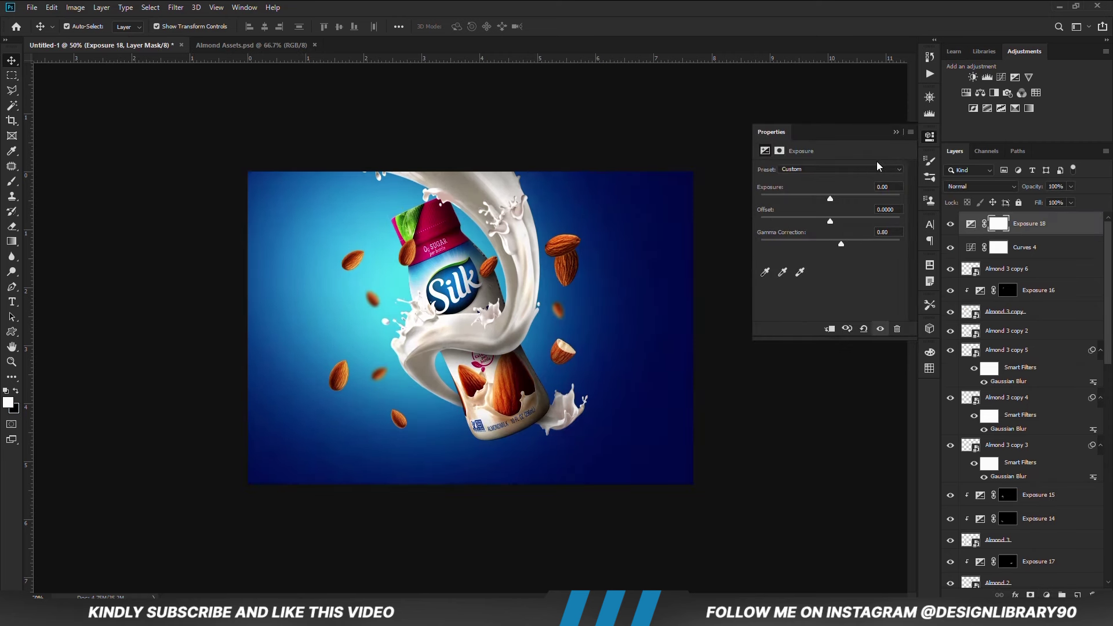
left_click(896, 132)
left_click(950, 225)
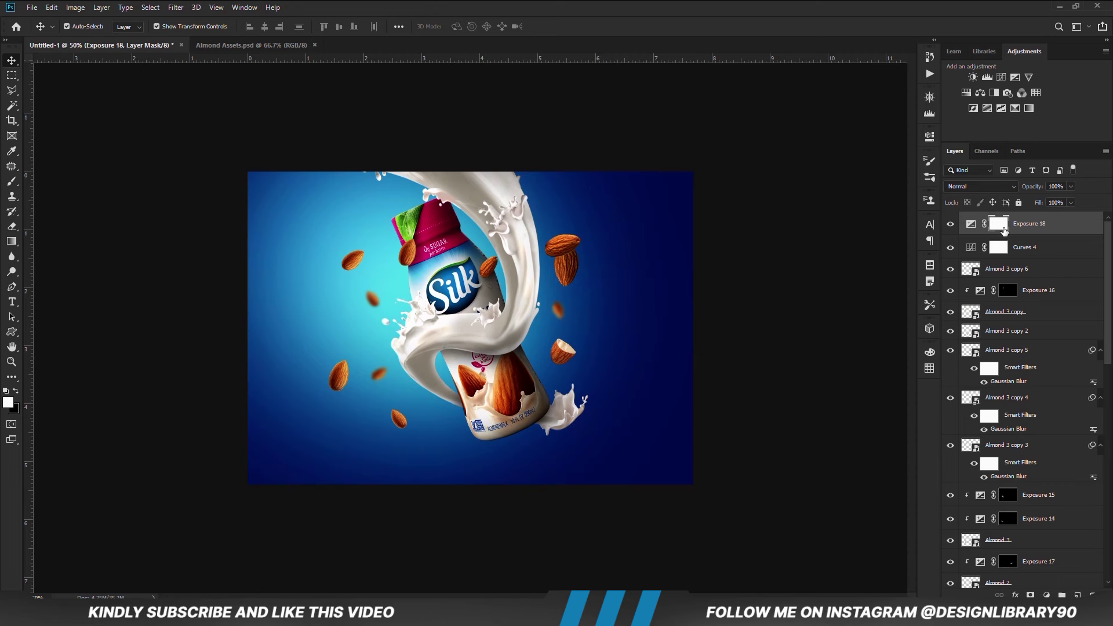
key("ctrl+i")
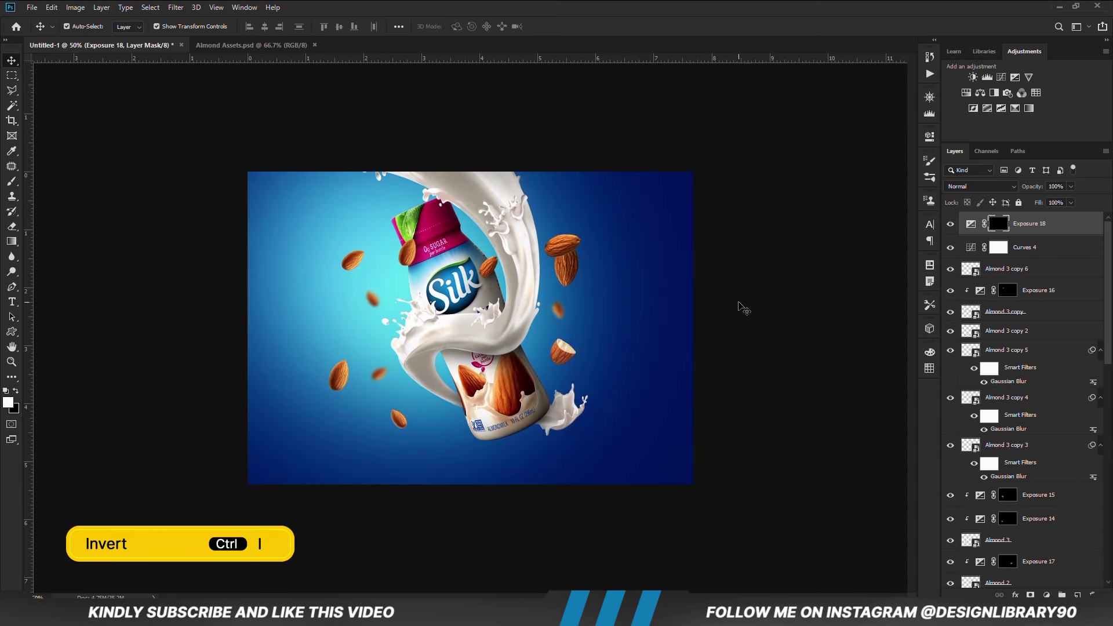
Paint darkening over the image's lower and right areas on the Exposure 18 mask with a size 900 brush at 8% opacity
key("b")
left_click(266, 26)
left_click_drag(264, 44, 264, 44)
key("bracketright")
key("bracketright")
key("bracketright")
key("bracketright")
key("bracketright")
key("bracketright")
key("bracketright")
key("bracketright")
key("bracketright")
key("bracketright")
key("bracketright")
key("bracketright")
key("bracketright")
key("bracketright")
key("bracketright")
key("bracketright")
key("bracketright")
key("bracketright")
key("bracketright")
key("bracketright")
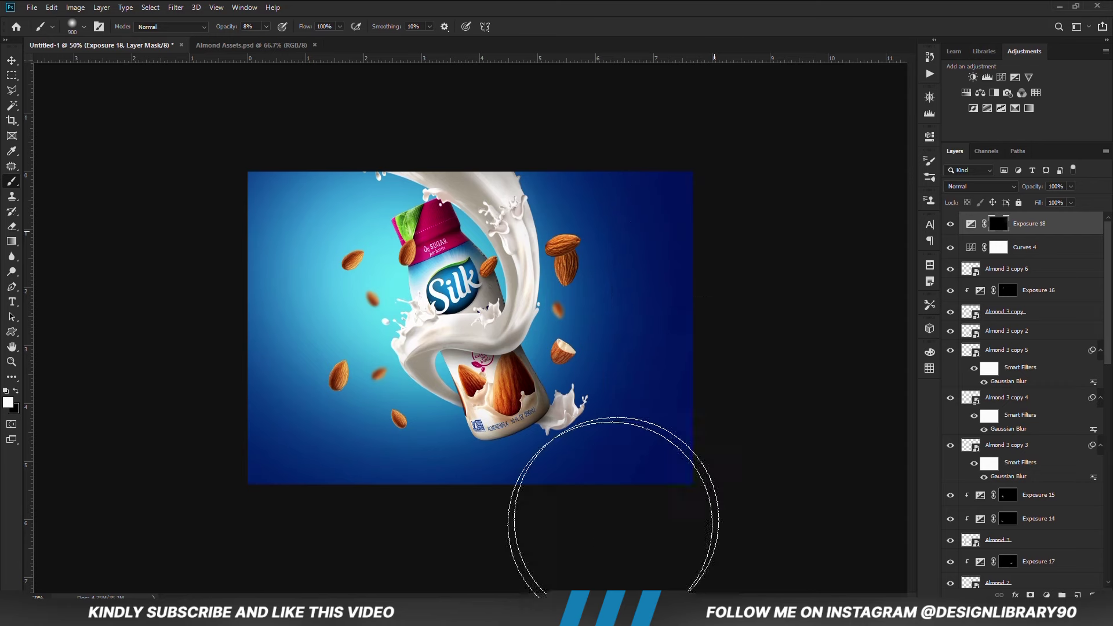
mouse_move(613, 523)
left_mouse_down()
mouse_move(538, 507)
mouse_move(550, 485)
mouse_move(414, 460)
left_mouse_up()
mouse_move(566, 421)
left_mouse_down()
mouse_move(529, 420)
mouse_move(574, 211)
mouse_move(625, 168)
mouse_move(586, 384)
left_mouse_up()
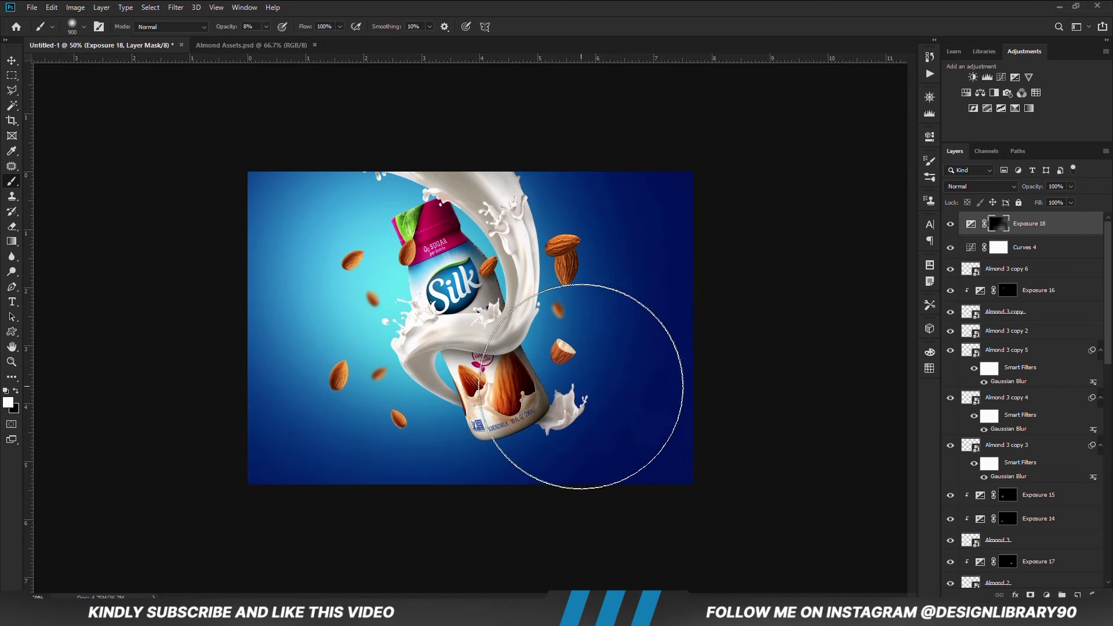
key("x")
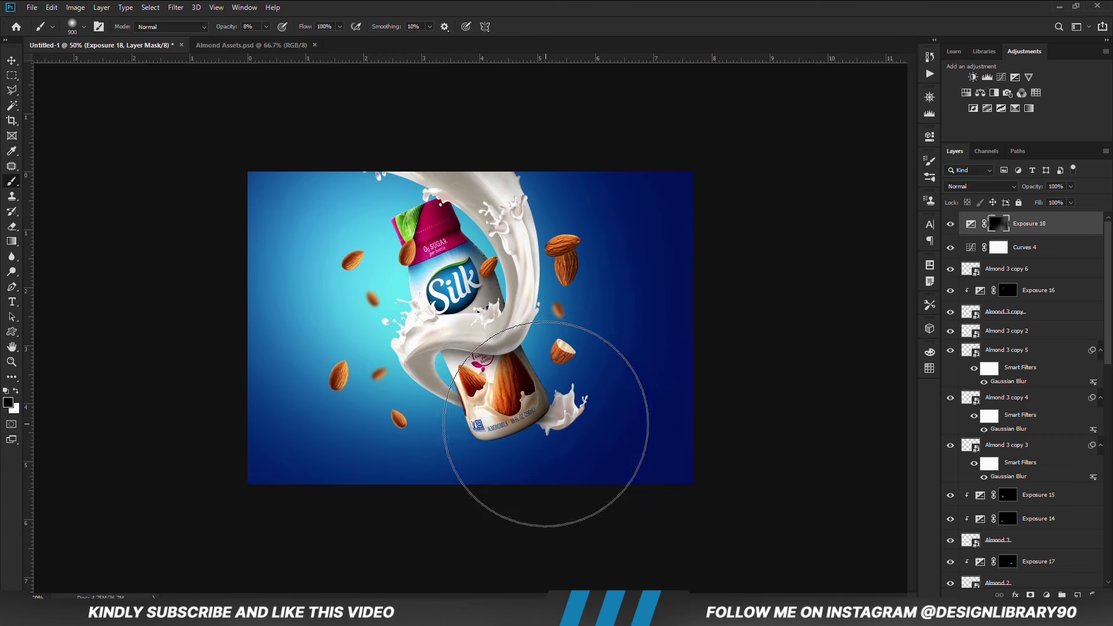
key("x")
mouse_move(580, 406)
left_mouse_down()
mouse_move(621, 261)
mouse_move(770, 261)
left_mouse_up()
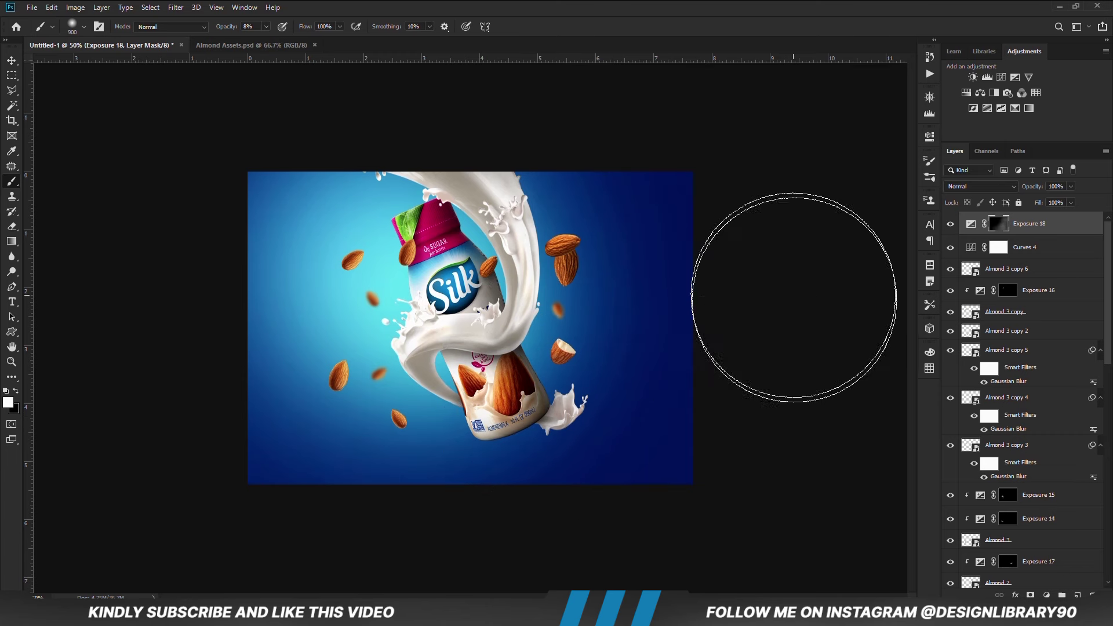
Lower the opacity of the Exposure 18 layer and deselect all layers
left_click(1070, 186)
left_click_drag(1070, 198, 1058, 199)
left_click(12, 61)
left_click(99, 204)
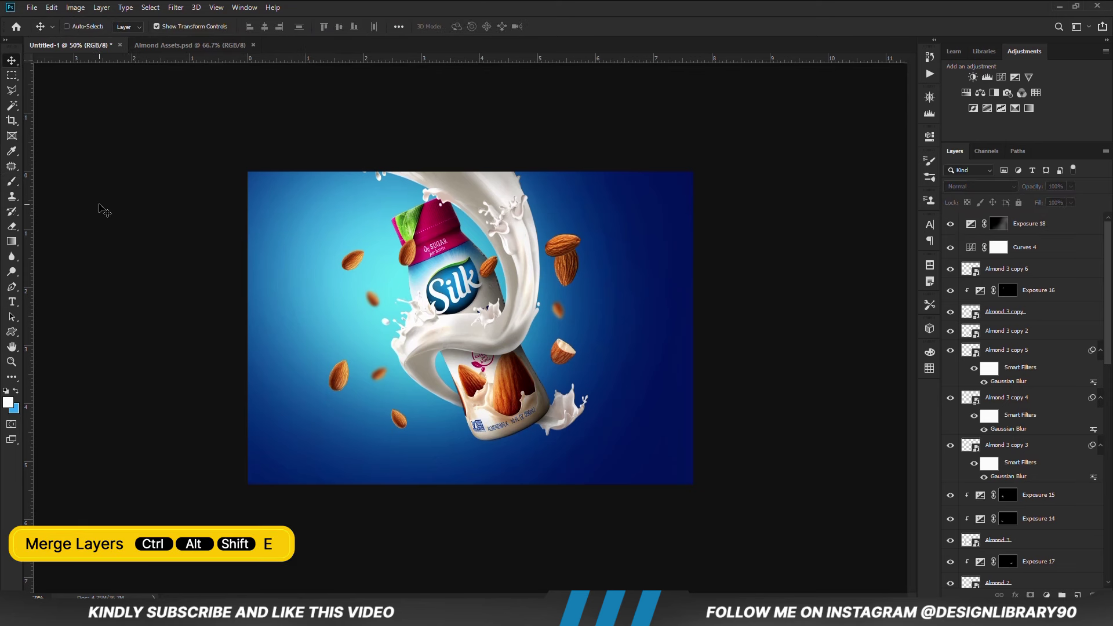
Stamp all visible layers into a new merged layer on top and convert it to a smart object
key("ctrl+alt+shift+e")
right_click(1019, 215)
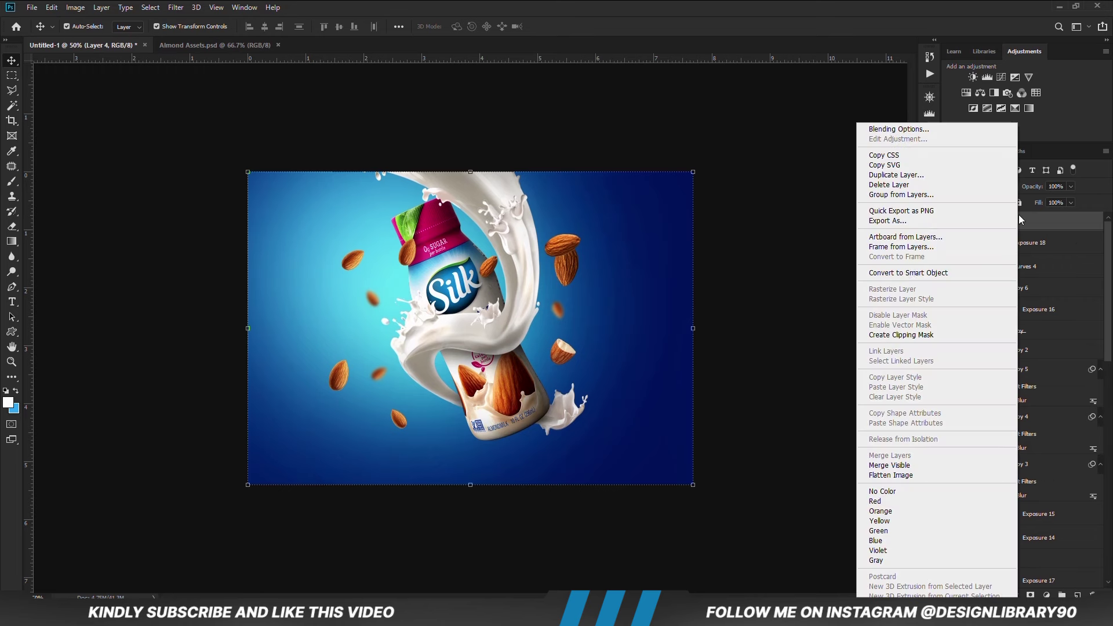
left_click(907, 273)
In the Camera Raw Filter, set exposure +0.10, contrast +8, highlights +8, shadows -14, whites +7 and blacks -10 for the merged layer
left_click(176, 7)
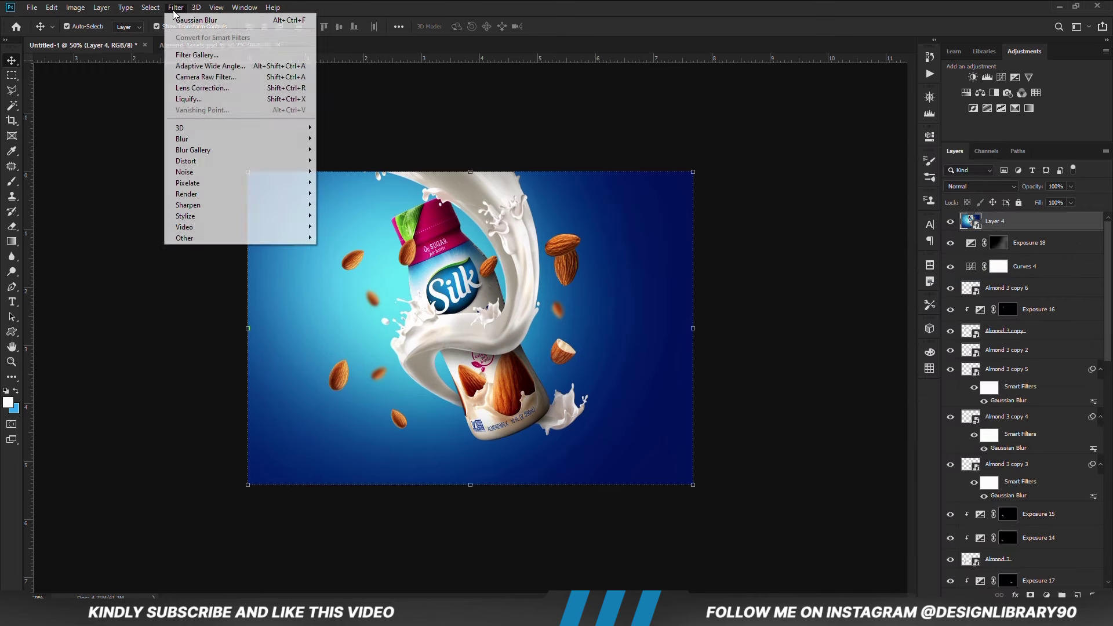
left_click(209, 76)
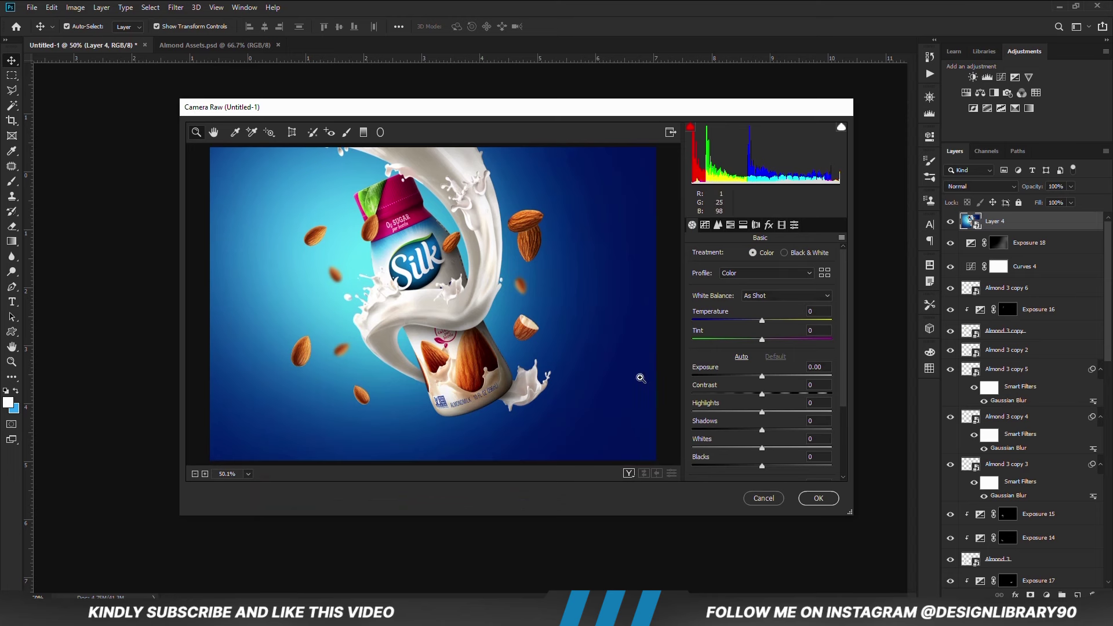
left_click(763, 378)
left_click(767, 395)
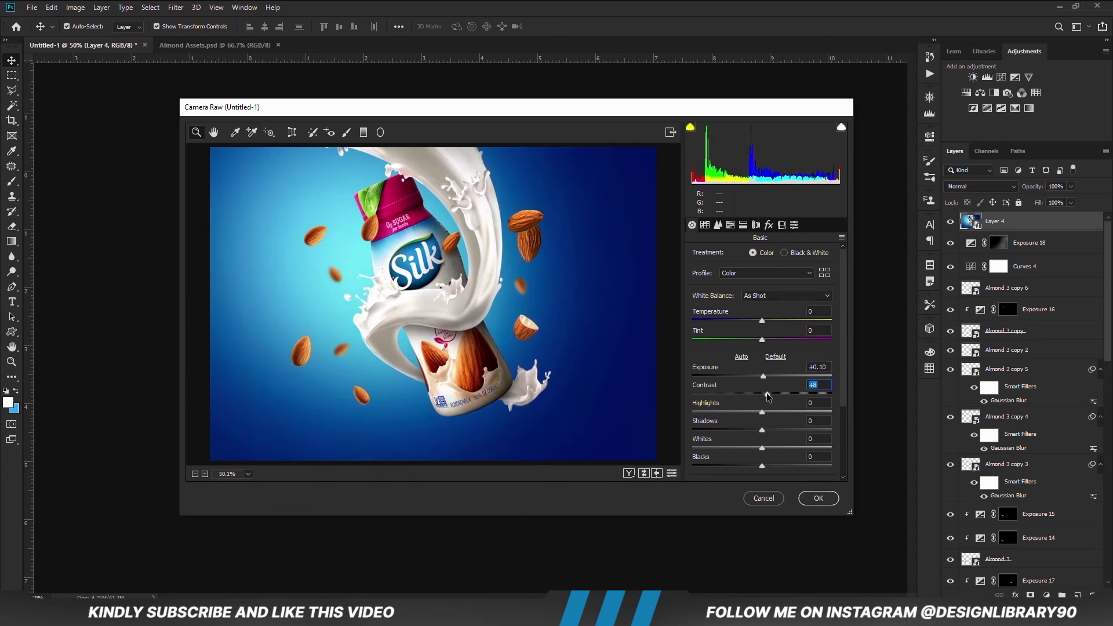
left_click_drag(764, 414, 753, 433)
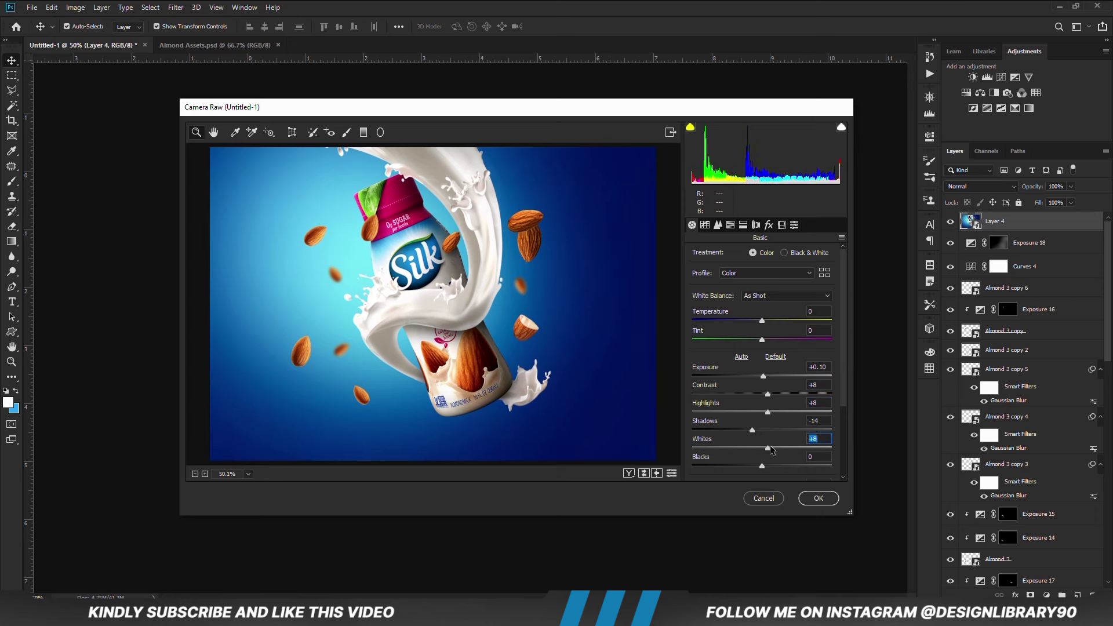
left_click_drag(767, 446, 755, 467)
Set the Camera Raw texture to +9 and clarity to +6
left_click_drag(841, 388, 842, 415)
left_click_drag(763, 453, 767, 452)
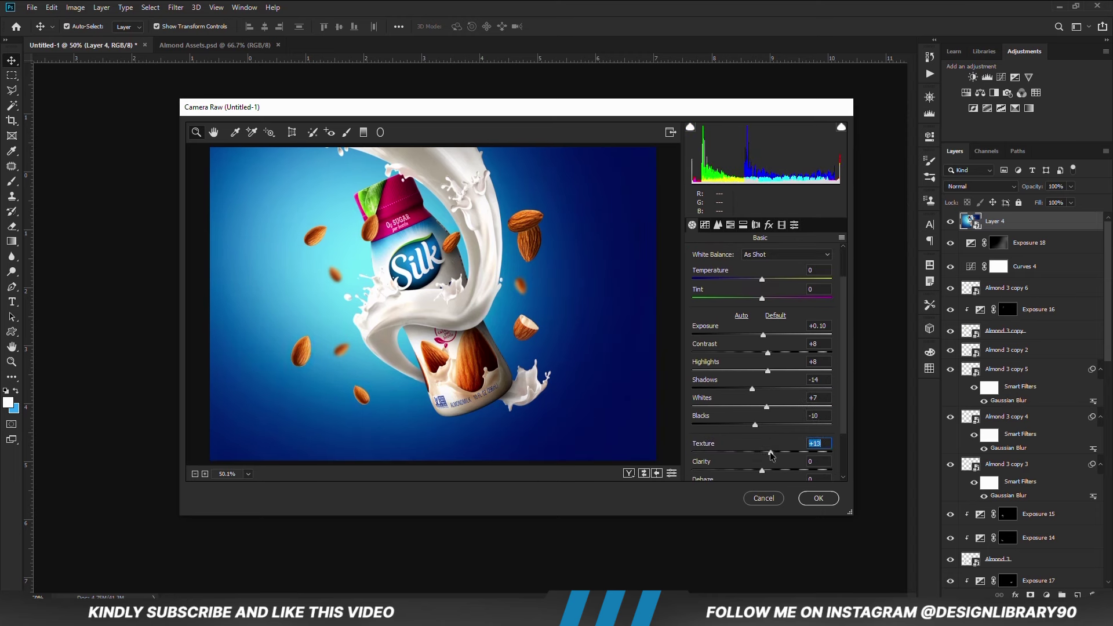
left_click_drag(766, 473, 768, 475)
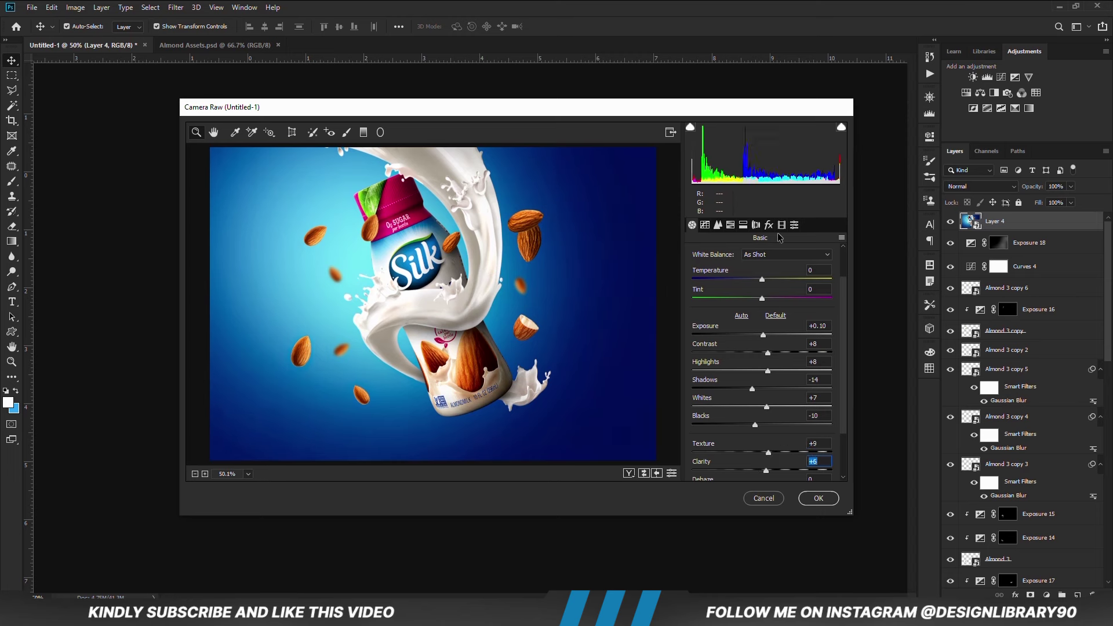
Add the Heavy sharpening and Heavy vignetting presets in Camera Raw and apply the filter to the merged layer
left_click(795, 225)
scroll(753, 359, "down", 2)
left_click(722, 396)
left_click(725, 457)
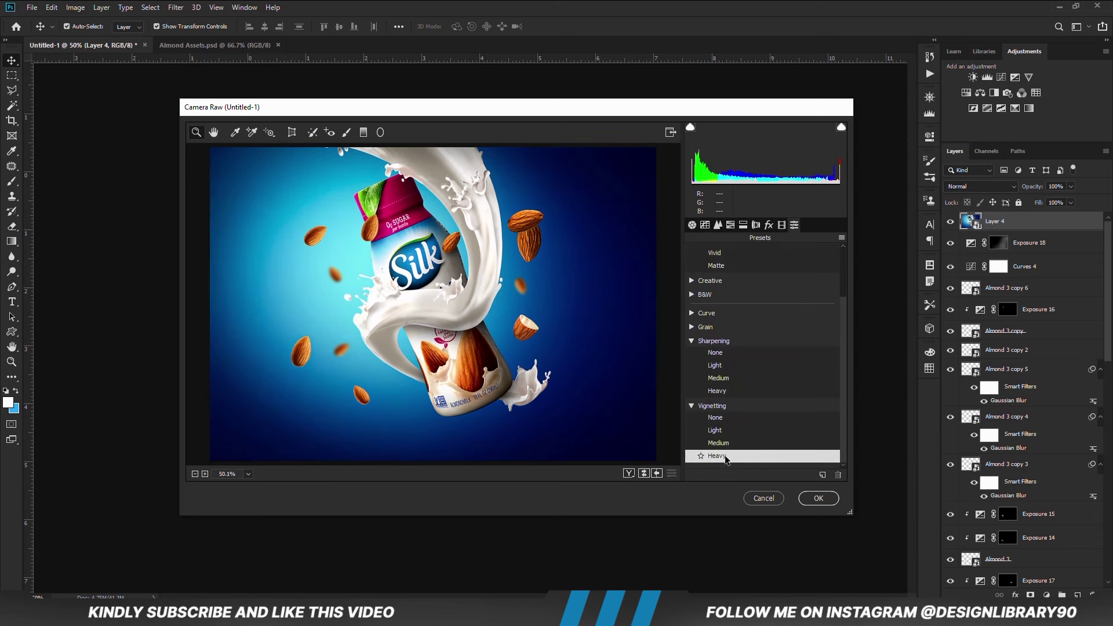
left_click(735, 391)
left_click(729, 456)
left_click(817, 498)
key("ctrl+1")
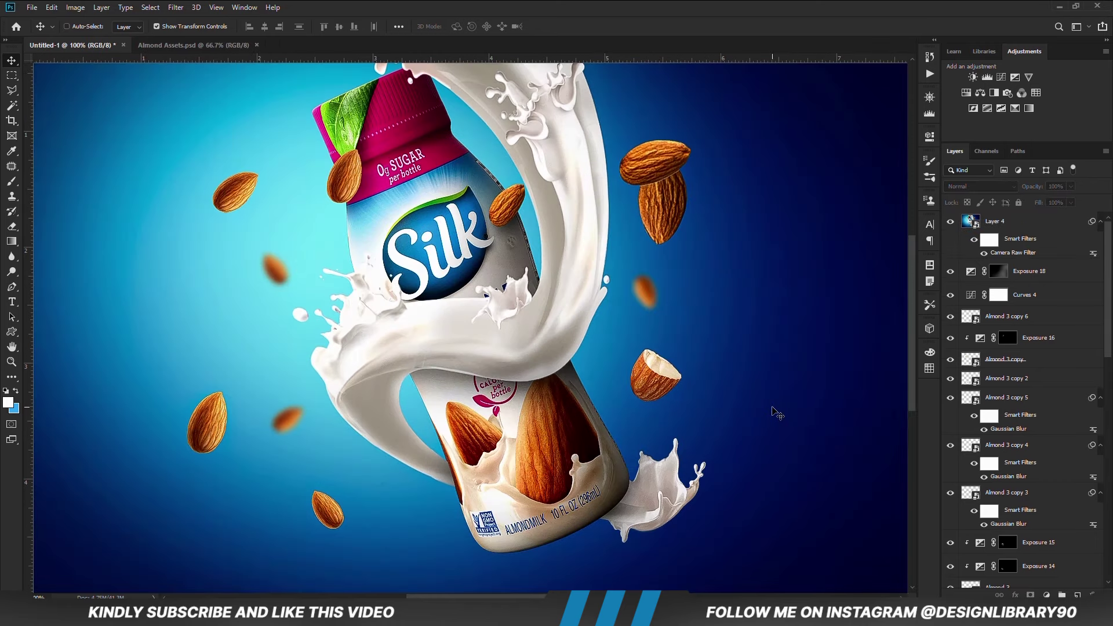